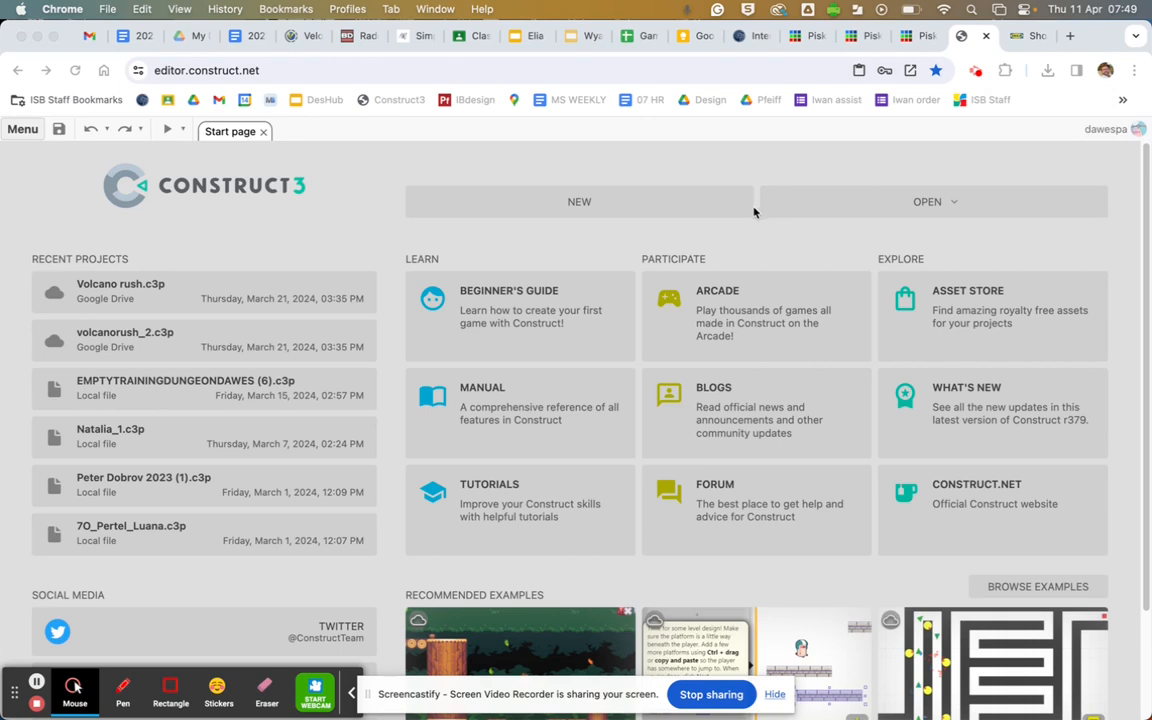
# Step: Create a new project named myname_final with the 1080p landscape preset and an event sheet
pyautogui.click(592, 205)
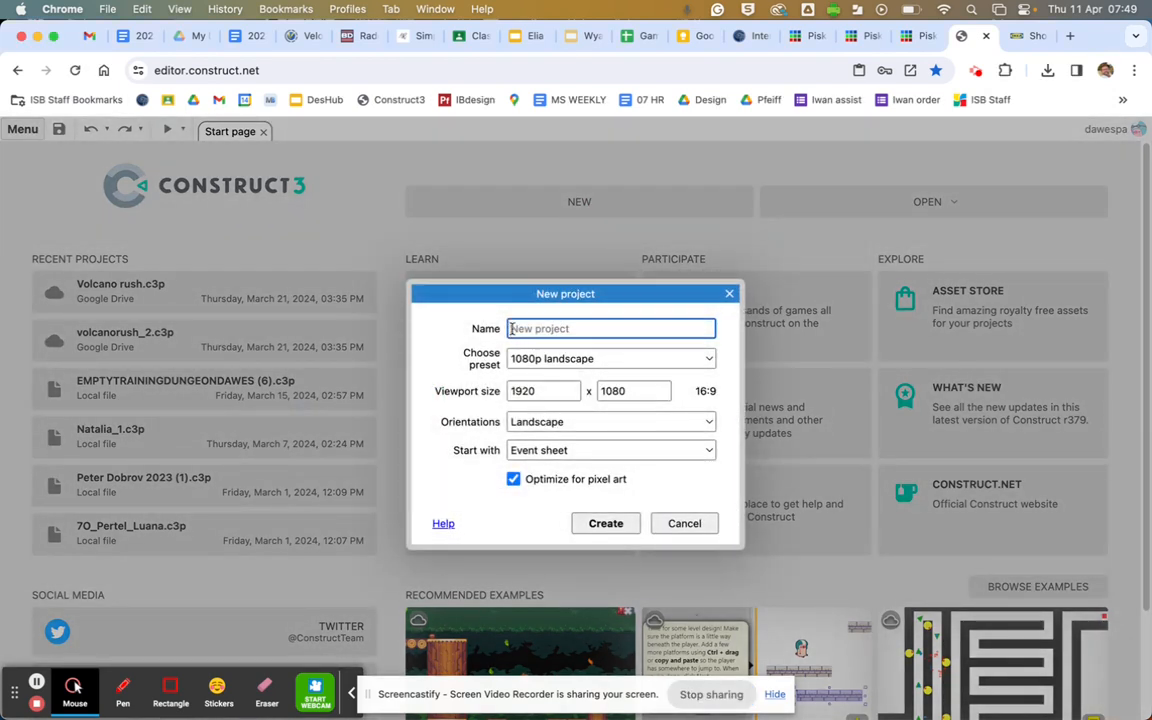
pyautogui.write('myname_final')
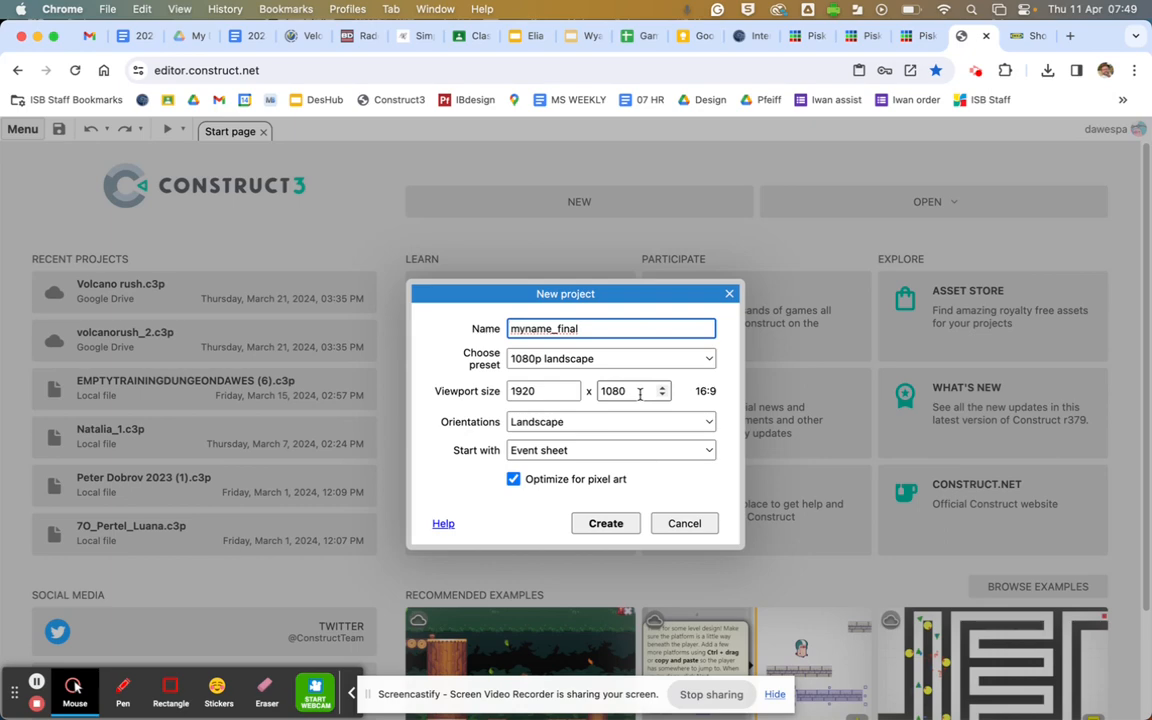
pyautogui.click(605, 524)
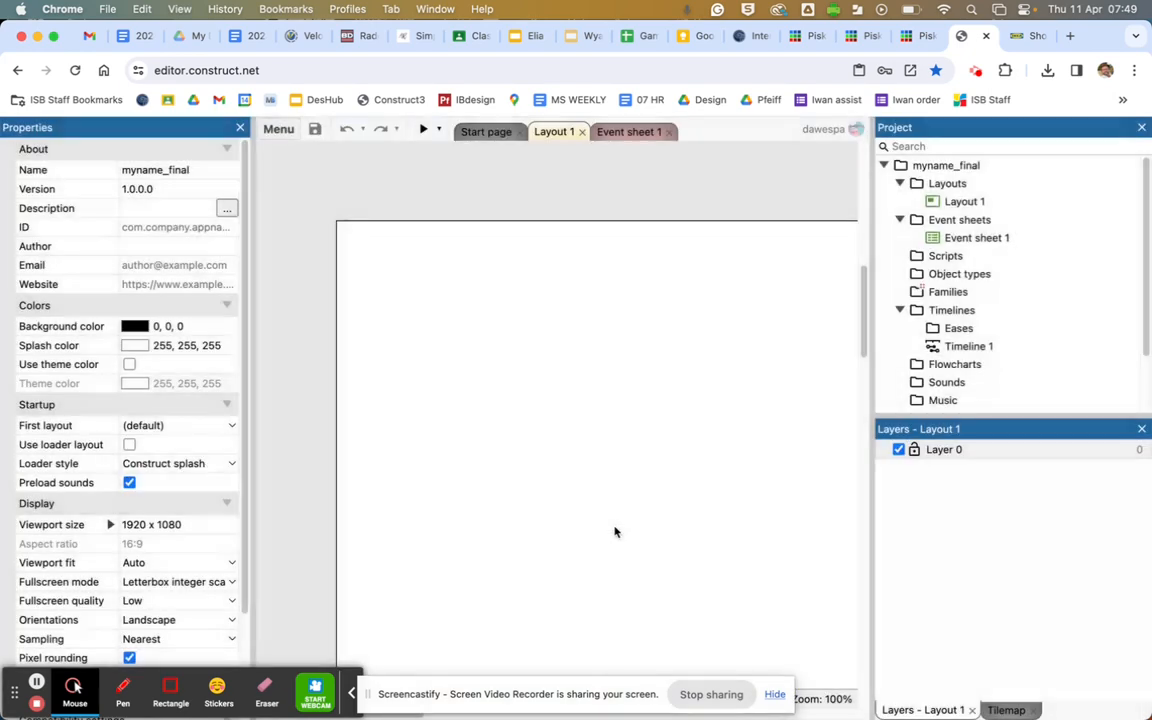
# Step: Try widening Layout 1 to a size of 30840 x 2160, and undo the size change
pyautogui.keyDown('ctrl'); pyautogui.scroll(-10, 537, 330); pyautogui.keyUp('ctrl')
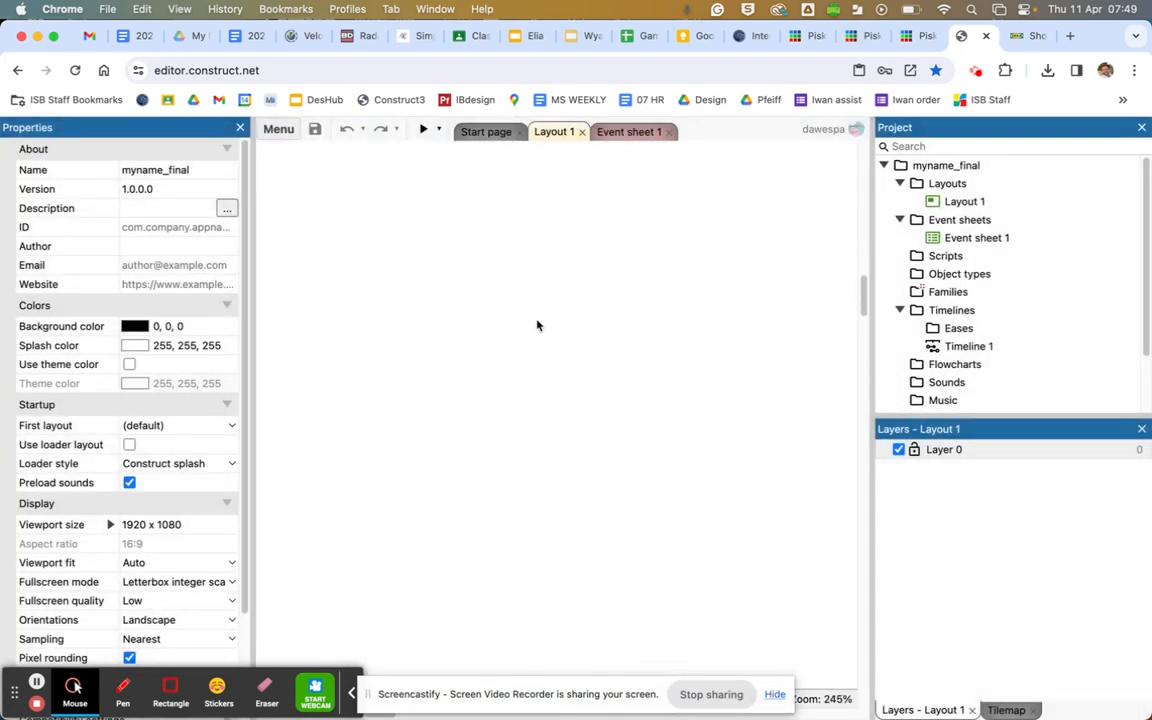
pyautogui.keyDown('ctrl'); pyautogui.scroll(-3, 535, 322); pyautogui.keyUp('ctrl')
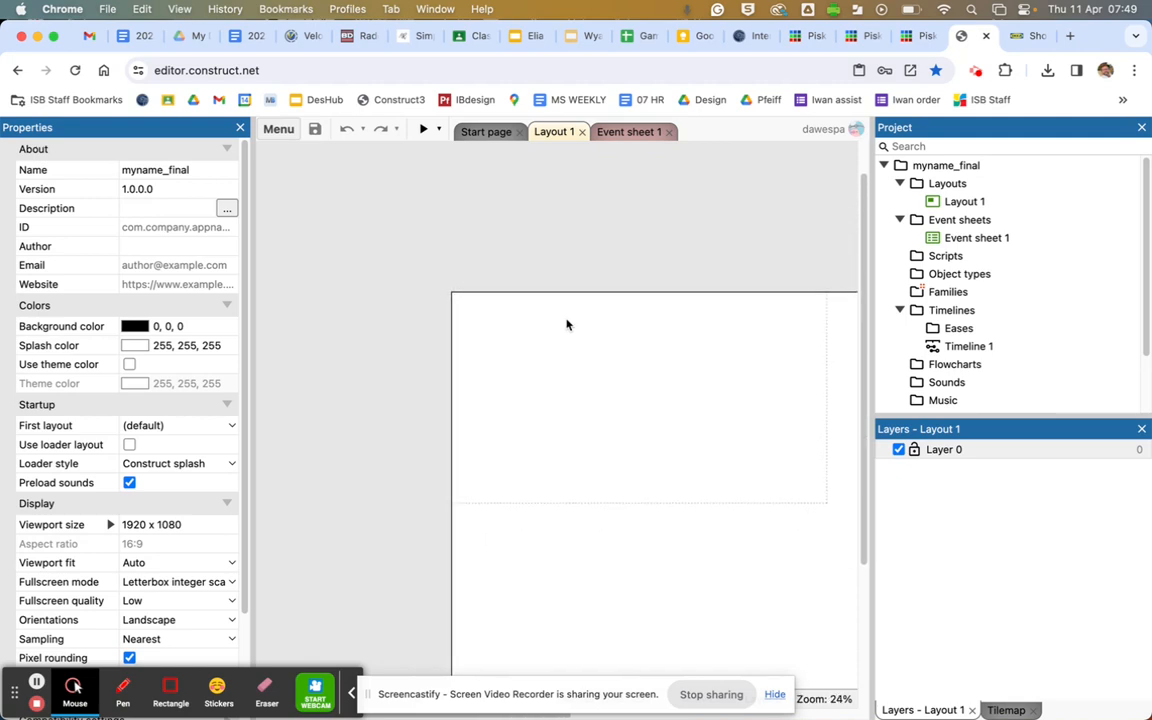
pyautogui.keyDown('ctrl'); pyautogui.scroll(-2, 589, 395); pyautogui.keyUp('ctrl')
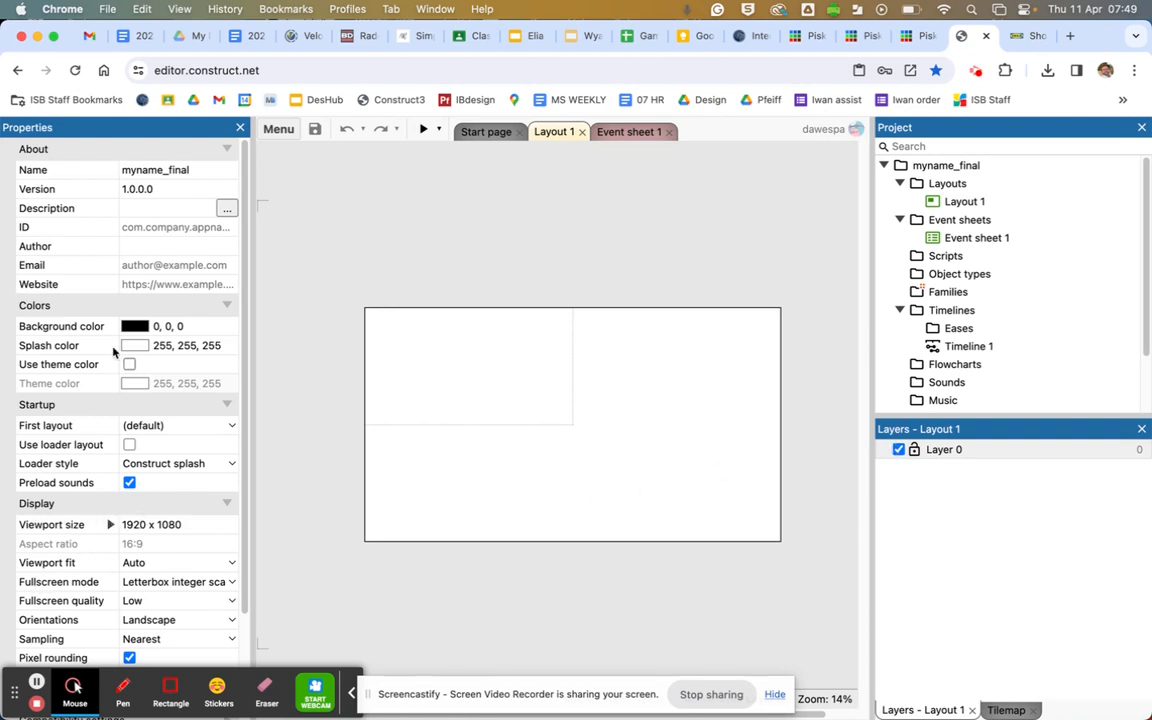
pyautogui.click(962, 201)
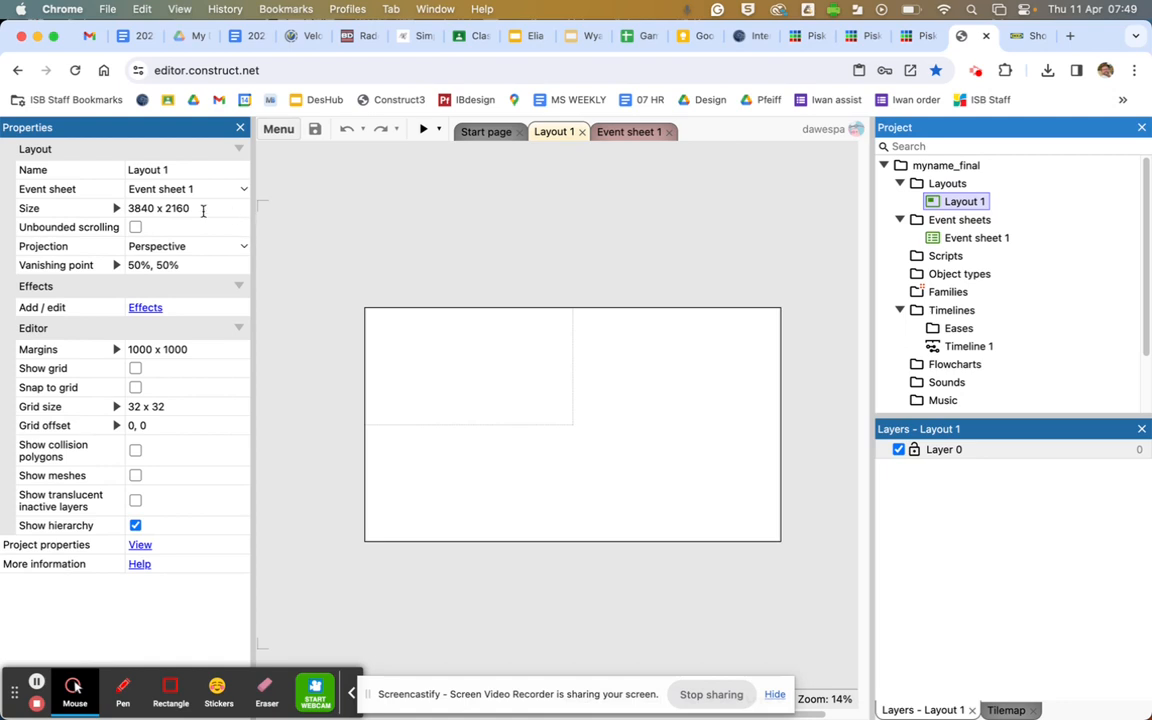
pyautogui.click(130, 207)
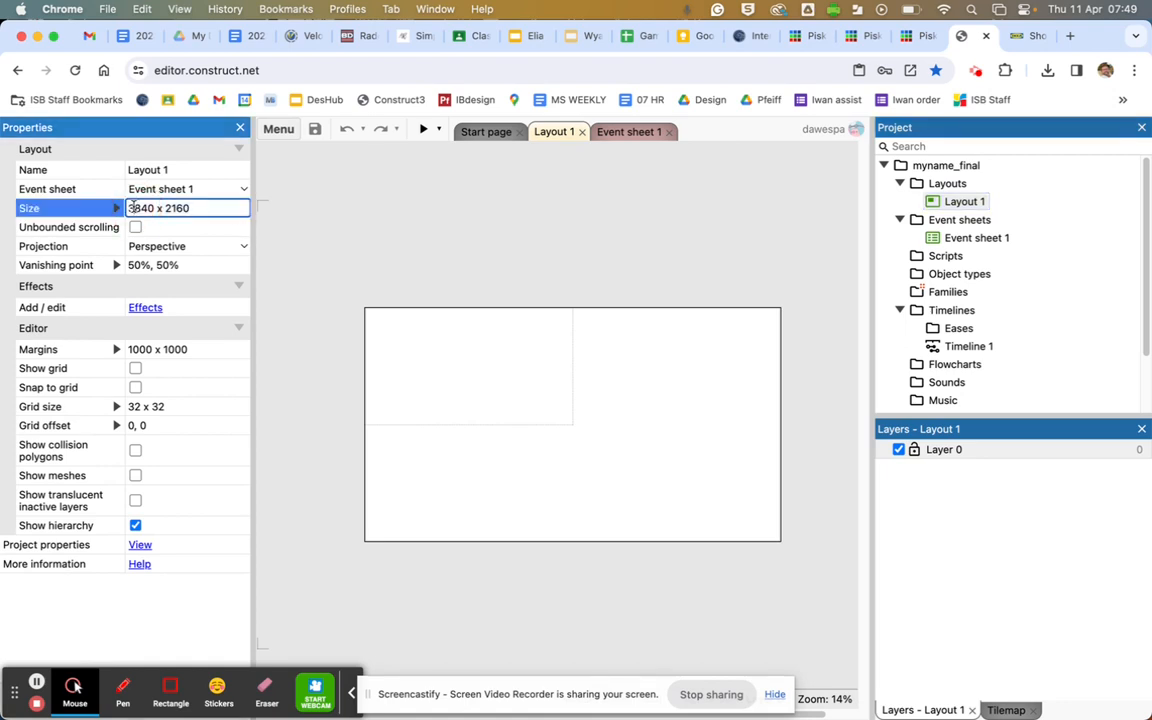
pyautogui.write('0')
pyautogui.press('Tab')
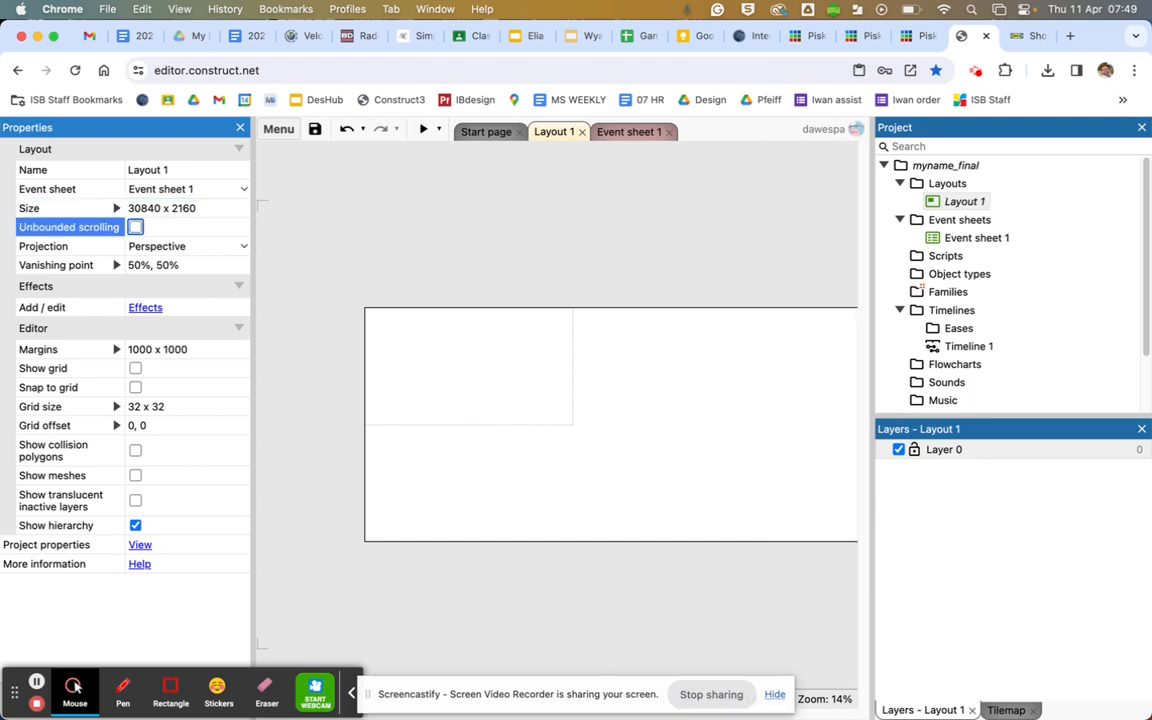
pyautogui.scroll(-5, 693, 480)
pyautogui.scroll(-3, 693, 480)
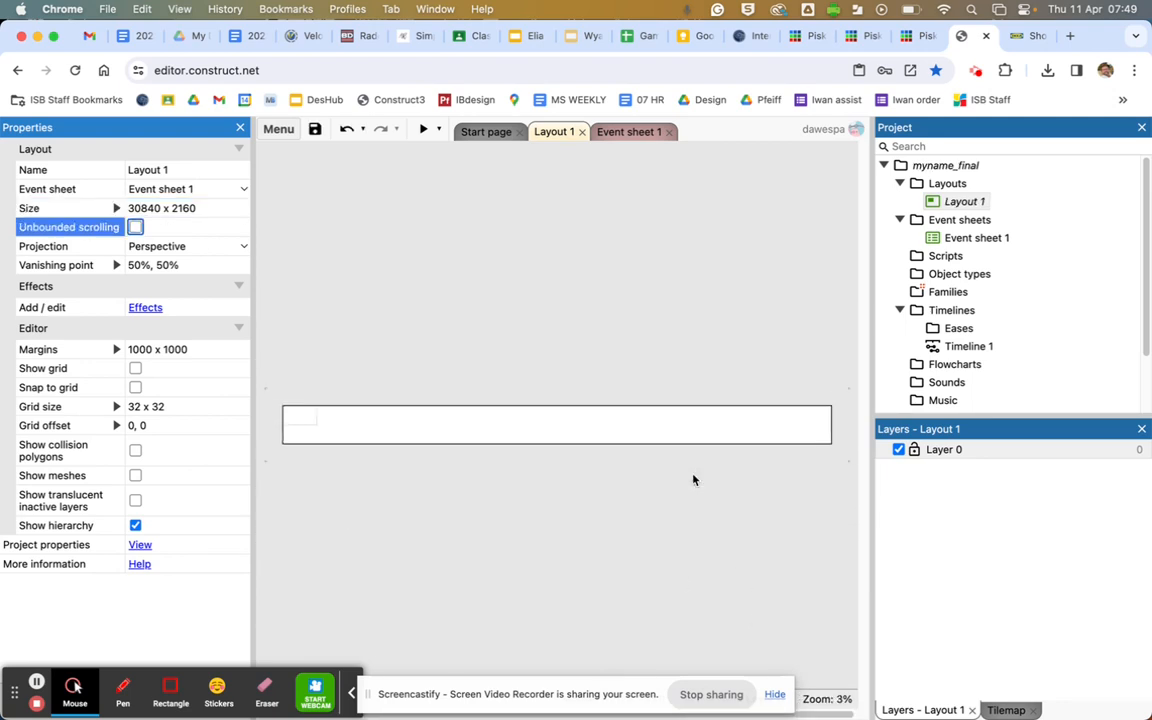
pyautogui.scroll(3, 693, 480)
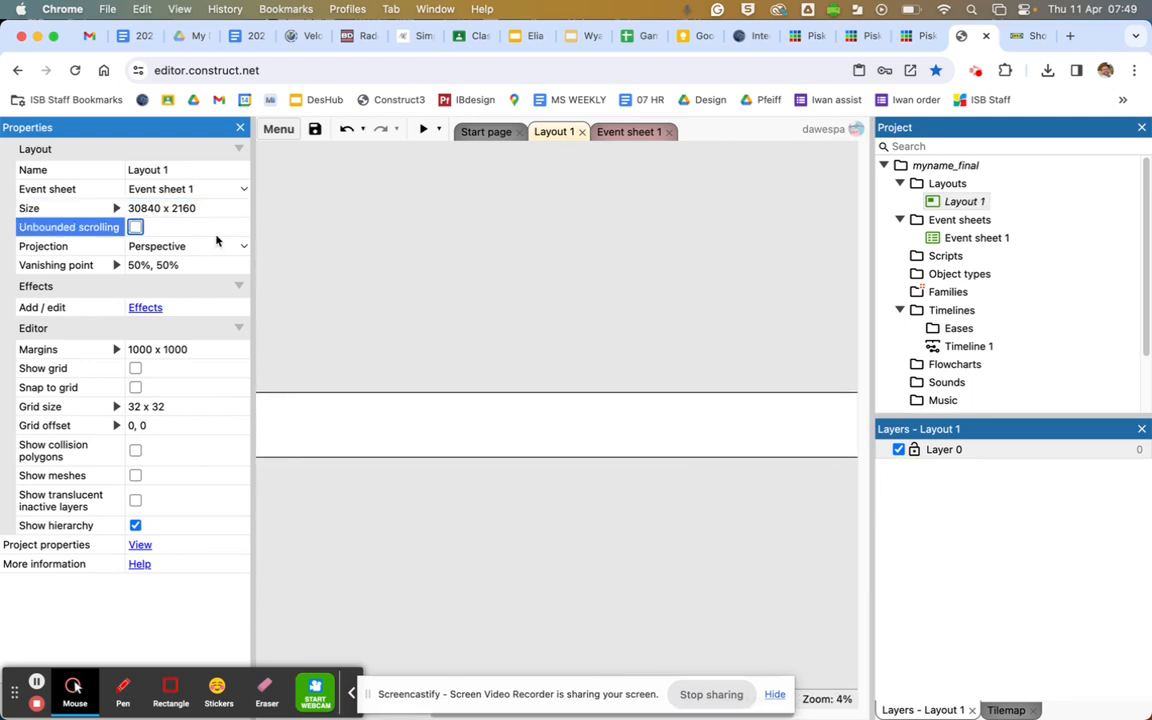
pyautogui.press('super+z')
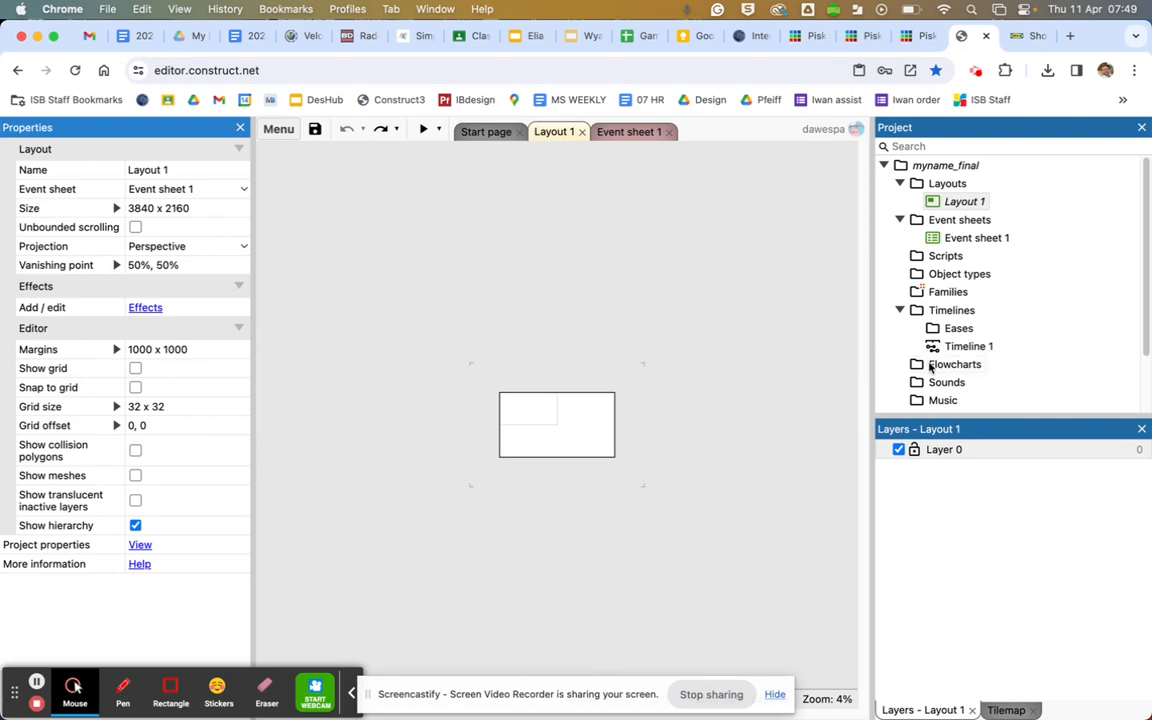
# Step: Rename Layer 0 of Layout 1 as bg
pyautogui.click(943, 450)
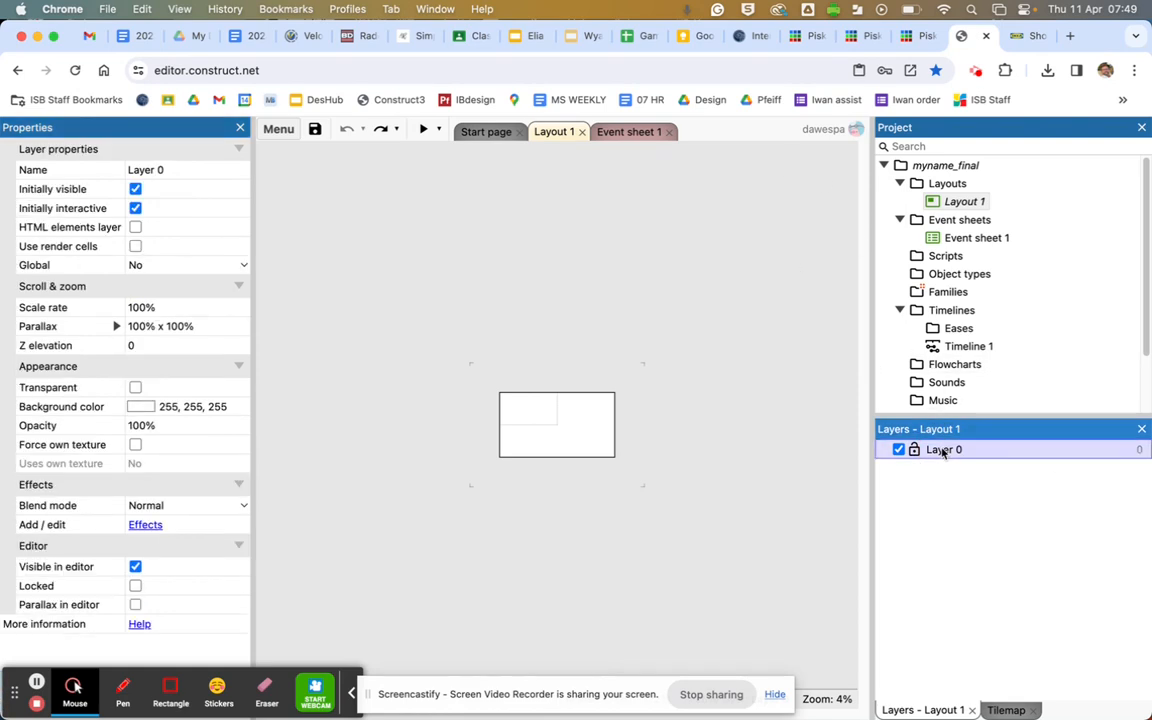
pyautogui.rightClick(943, 452)
pyautogui.click(968, 536)
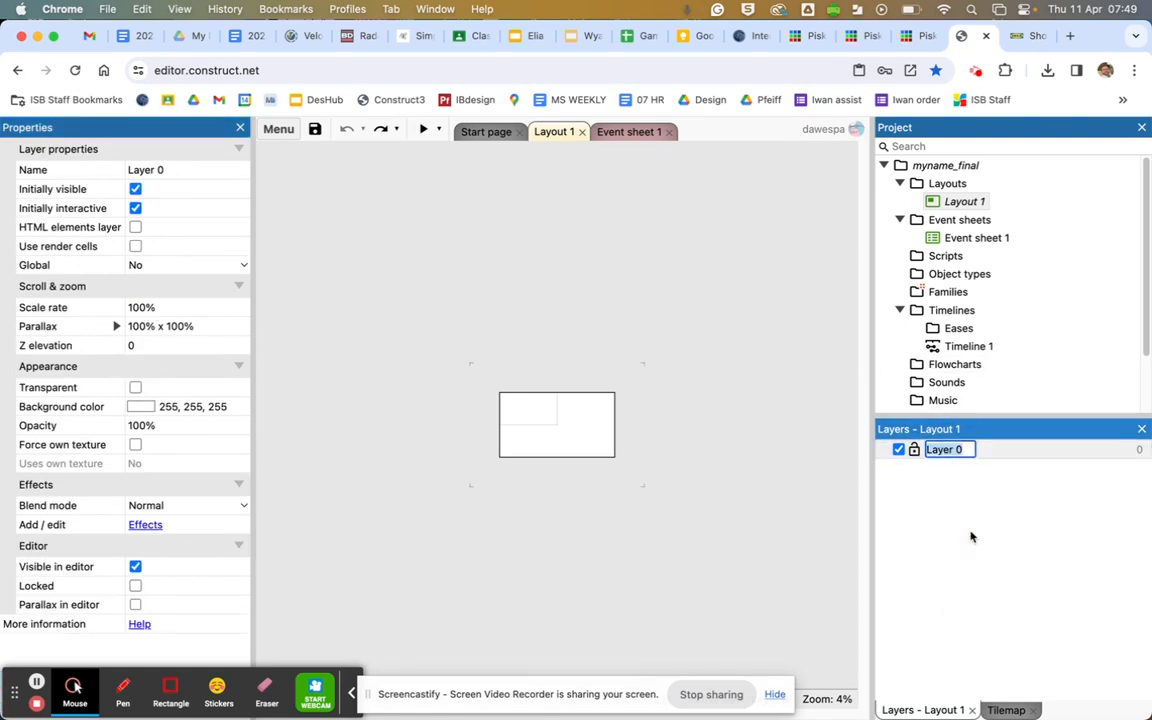
pyautogui.write('bg')
pyautogui.press('Return')
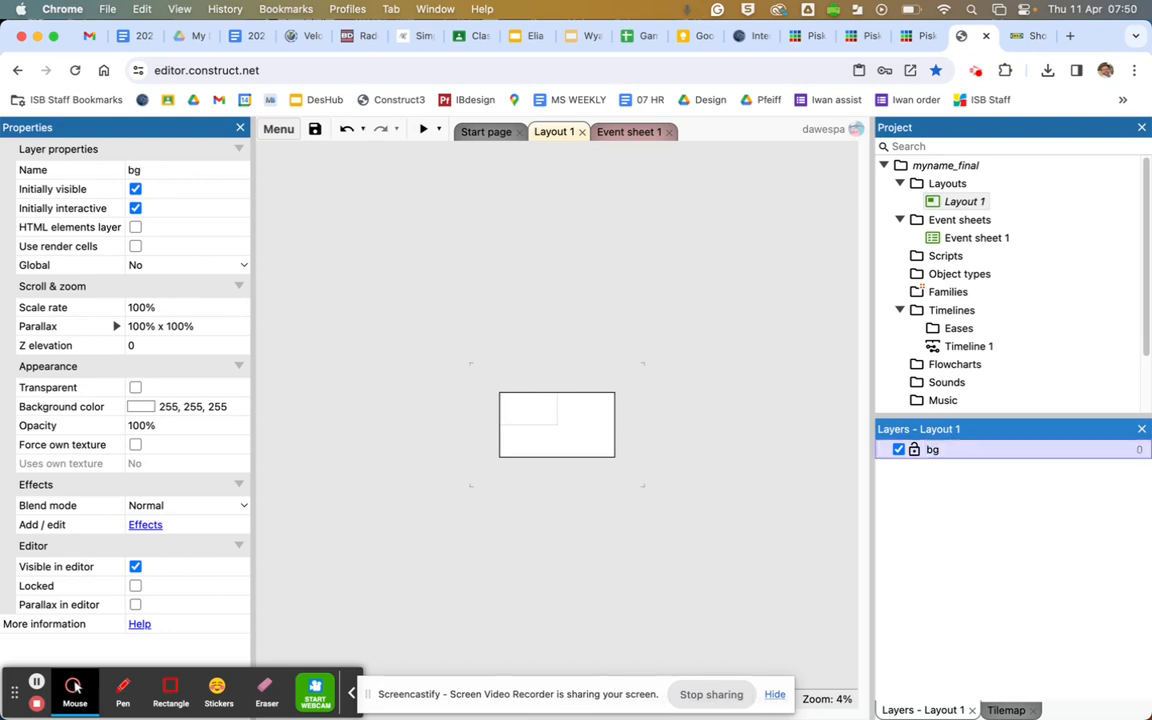
# Step: Set the bg layer's background color to a purple of 194, 130, 206
pyautogui.click(139, 407)
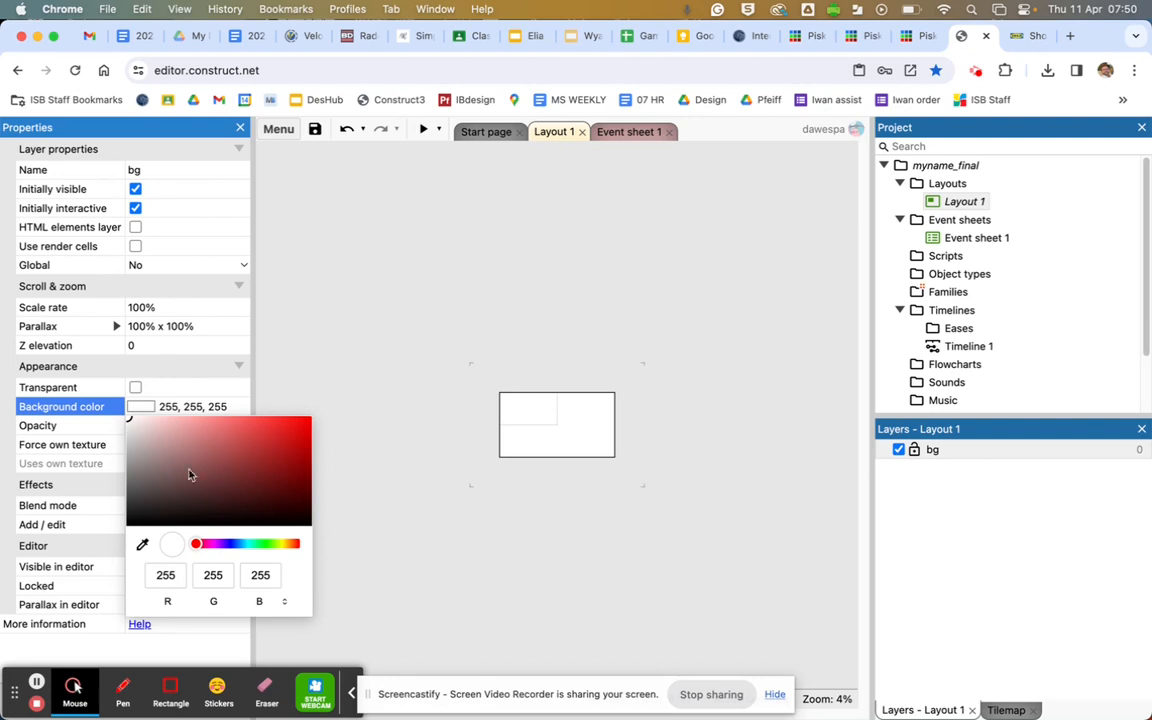
pyautogui.click(216, 544)
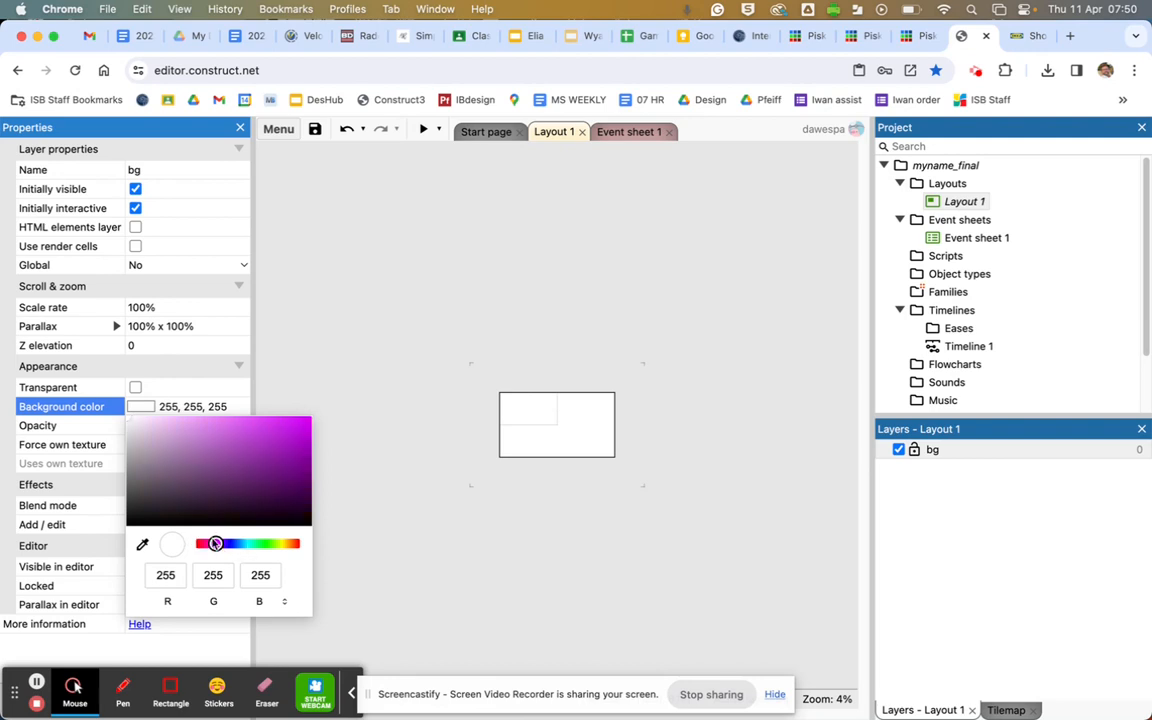
pyautogui.click(196, 437)
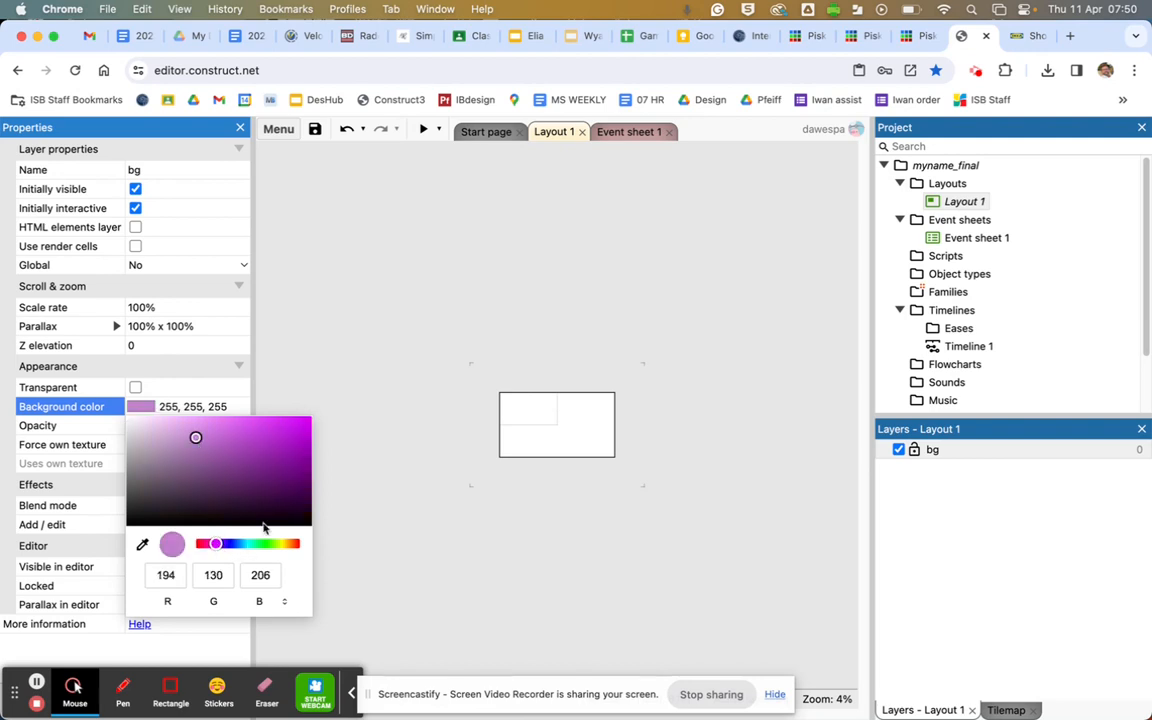
pyautogui.click(726, 550)
# Step: Insert a new layer above bg and name it layout
pyautogui.rightClick(941, 454)
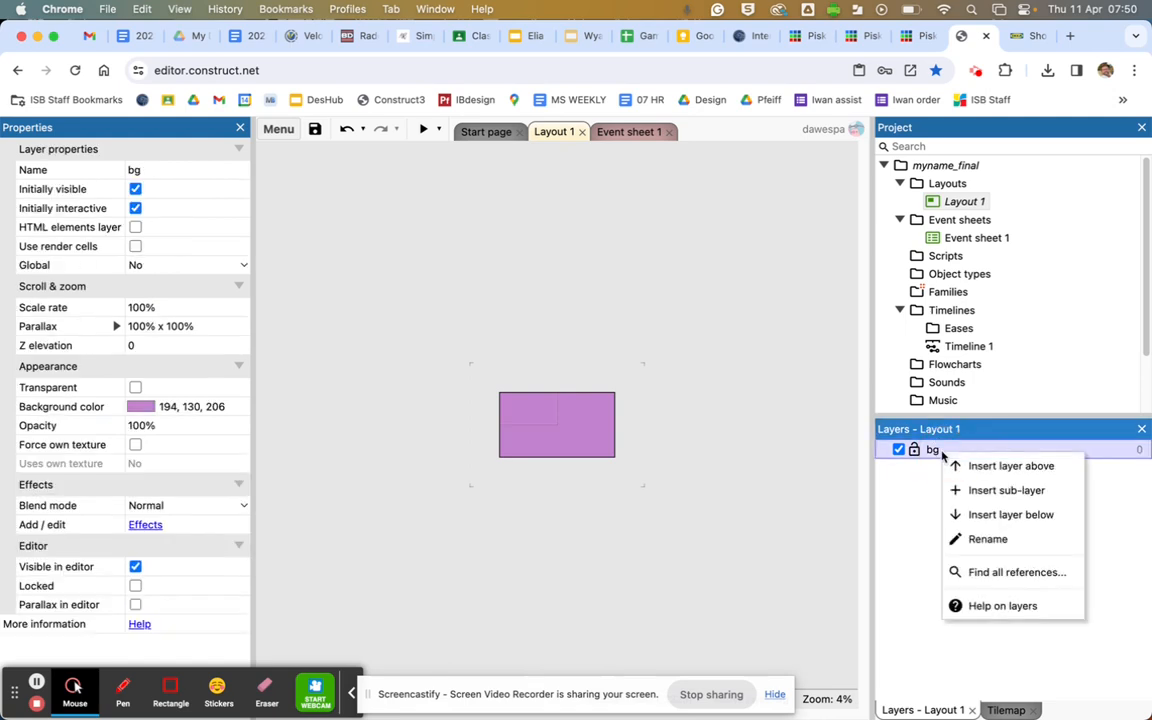
pyautogui.click(953, 465)
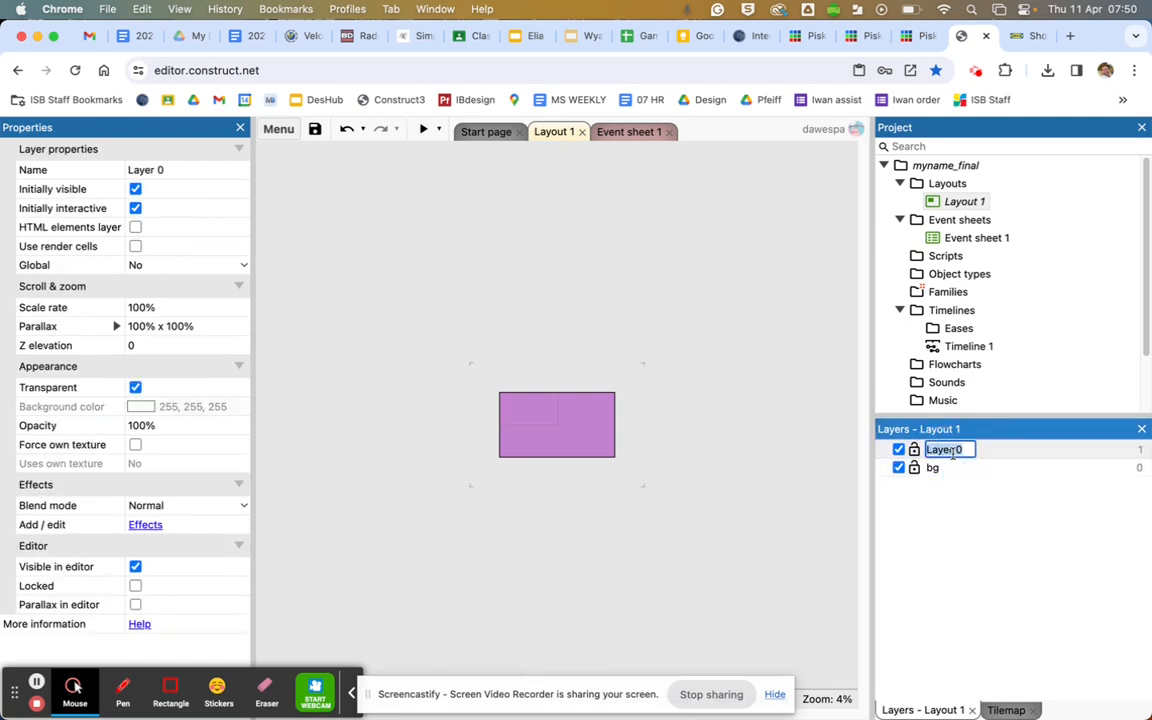
pyautogui.write('layout')
pyautogui.press('Return')
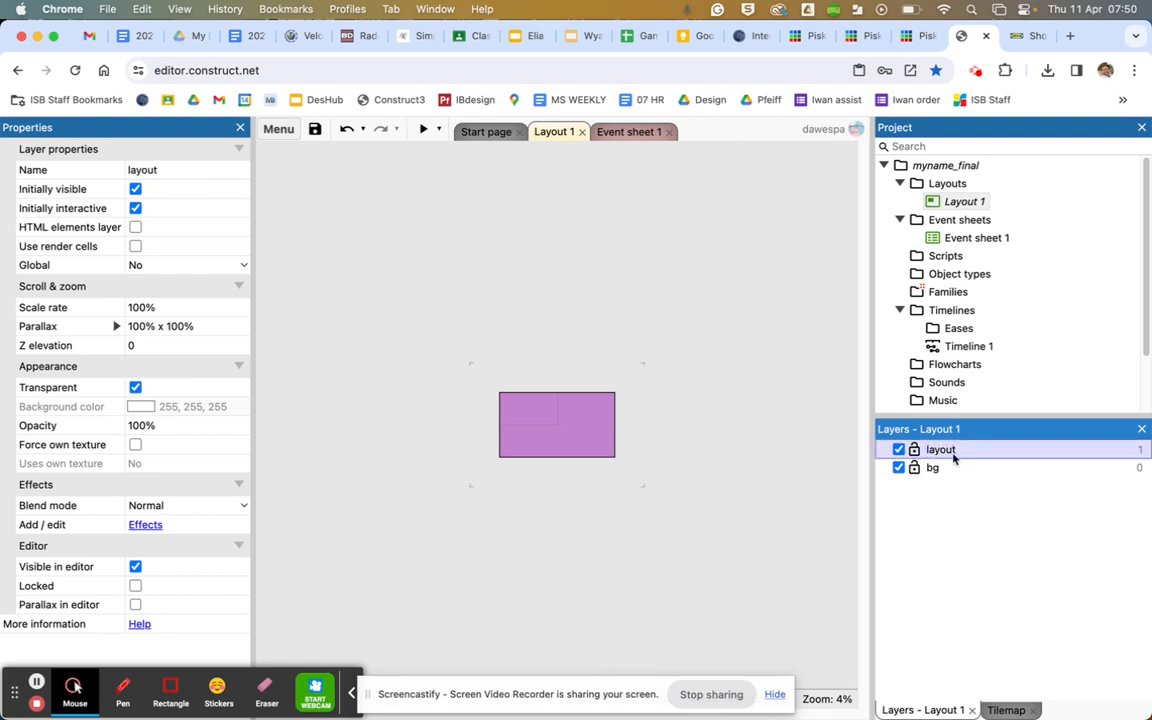
# Step: Insert a new layer above the layout layer and name it sprites
pyautogui.rightClick(943, 451)
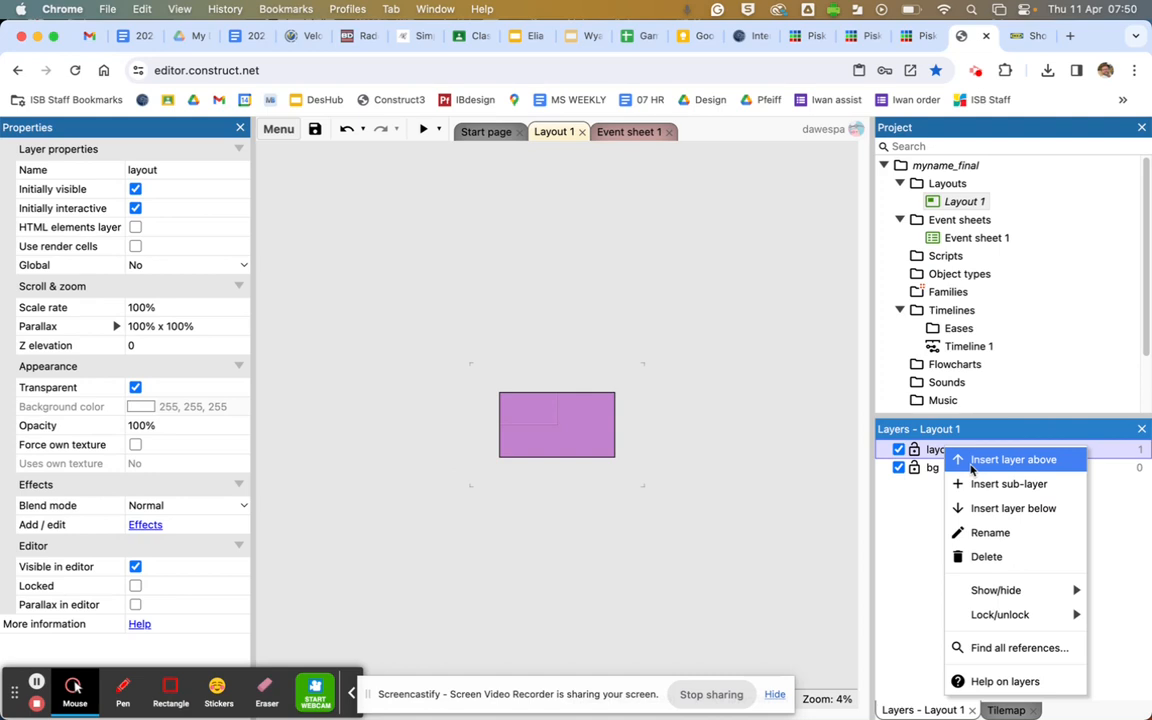
pyautogui.click(978, 459)
pyautogui.write('sprites')
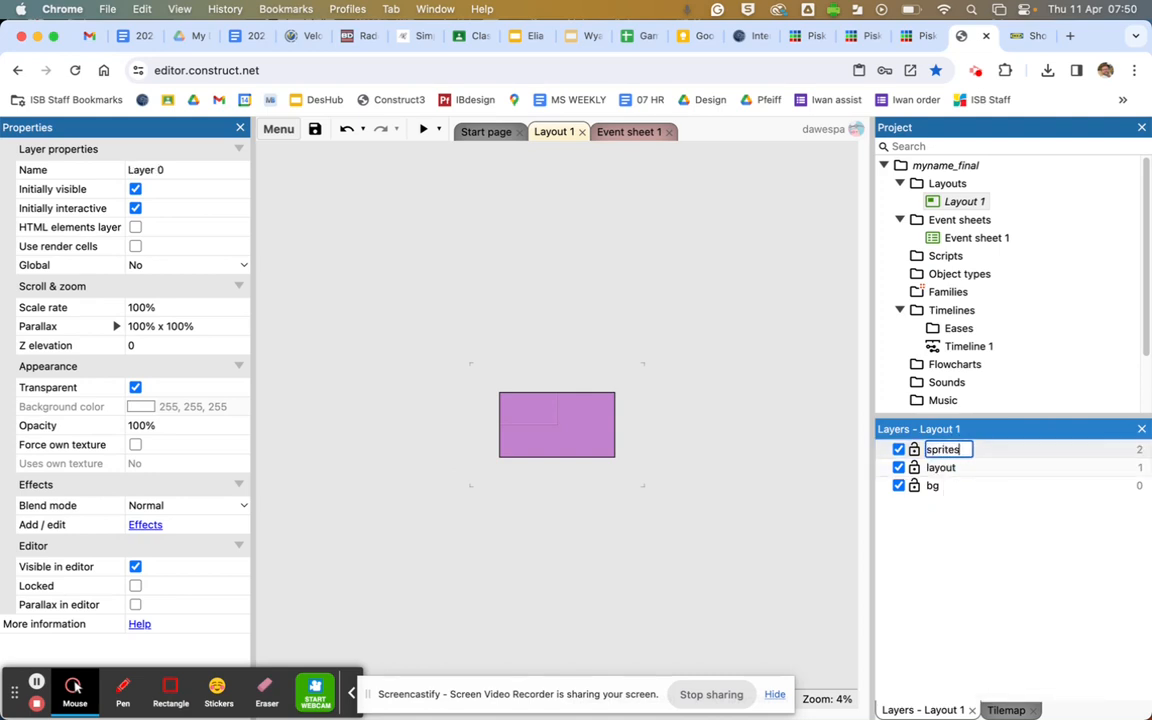
pyautogui.press('Return')
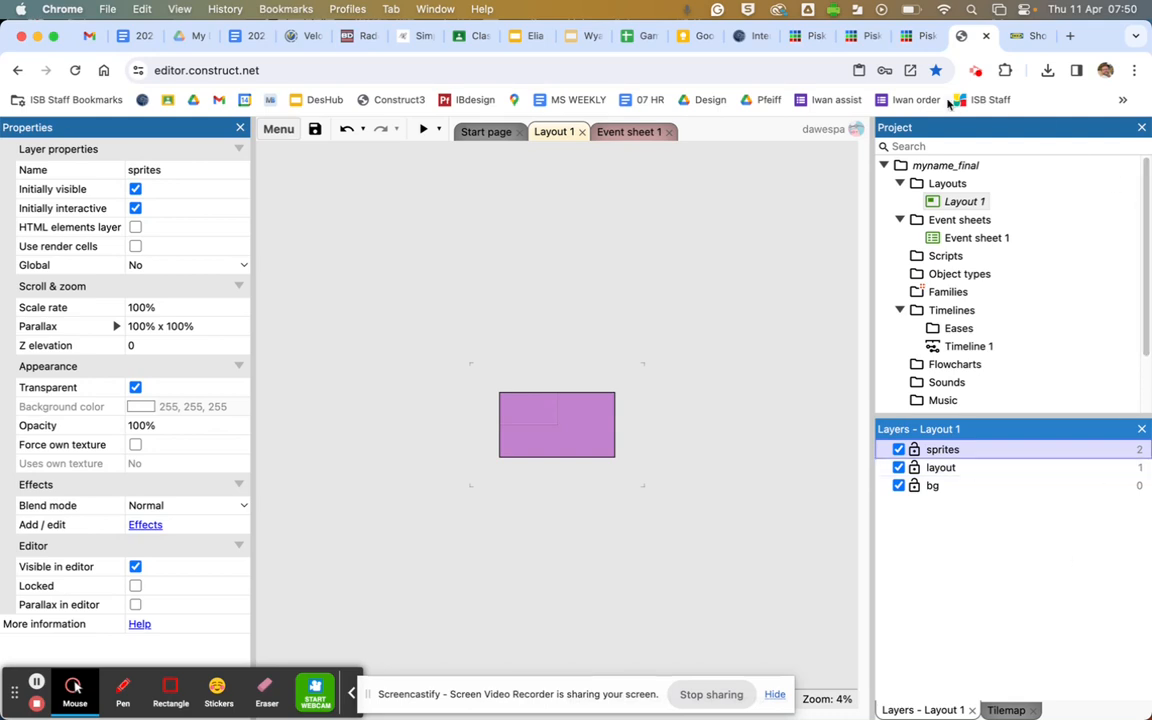
# Step: Switch to the pink character sprite in Piskel and export its frames as a ZIP with the prefix sprite_
pyautogui.click(906, 36)
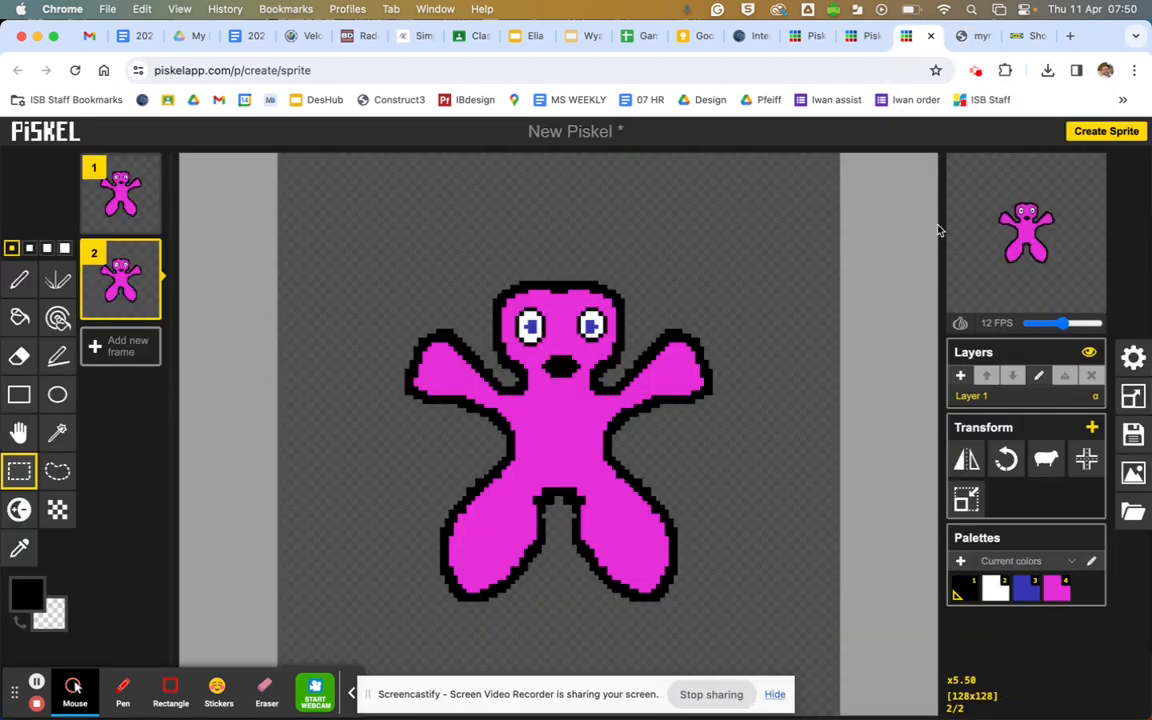
pyautogui.moveTo(146, 220)
pyautogui.moveTo(138, 254)
pyautogui.click(1133, 474)
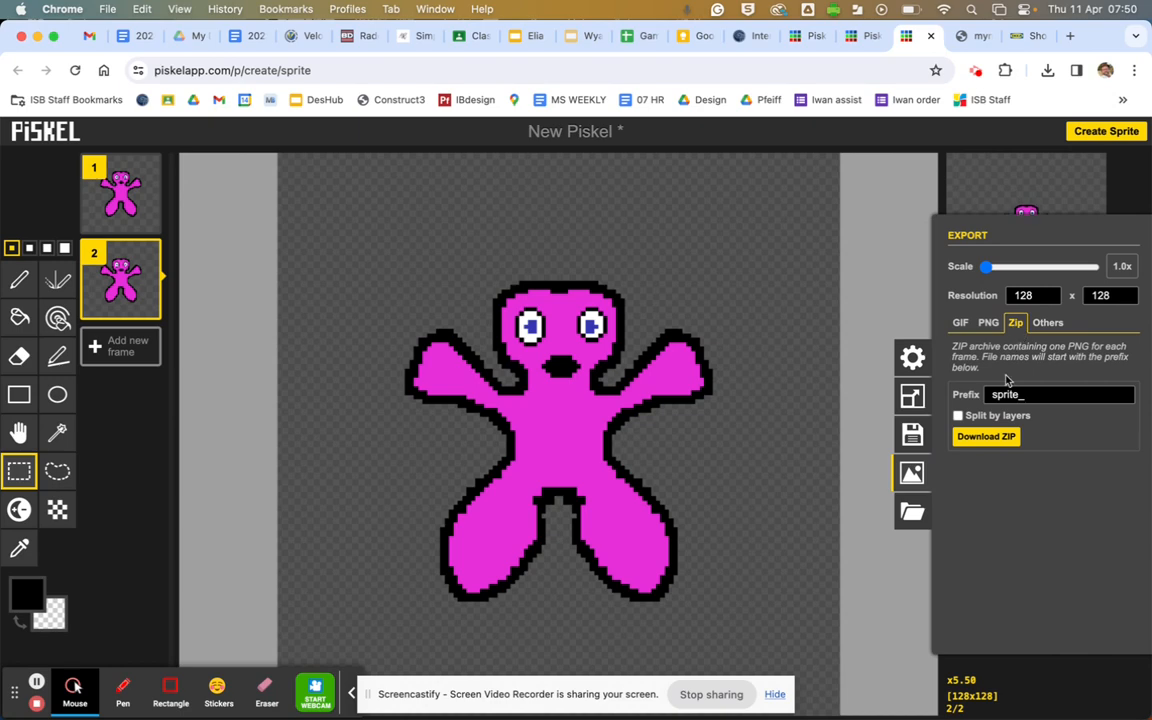
pyautogui.click(985, 437)
# Step: Extract the downloaded New Piskel (1).zip in Finder, look inside the extracted folder and close the Finder windows
pyautogui.moveTo(870, 700)
pyautogui.click(818, 700)
pyautogui.click(815, 612)
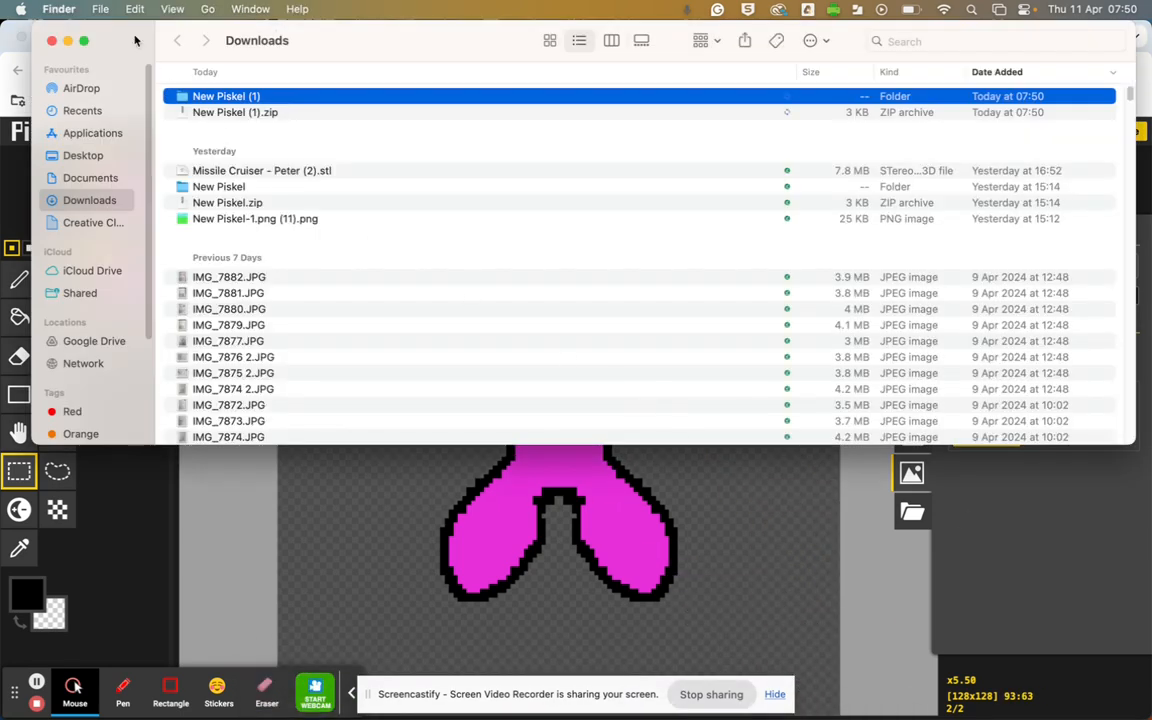
pyautogui.doubleClick(207, 100)
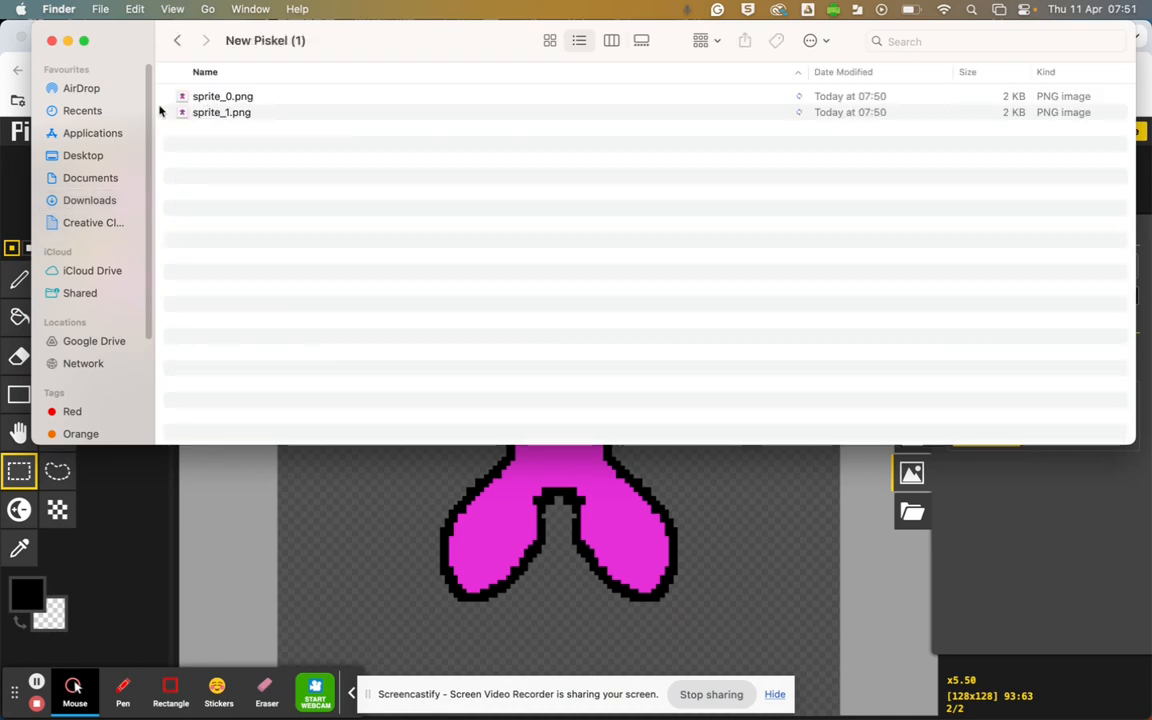
pyautogui.click(51, 40)
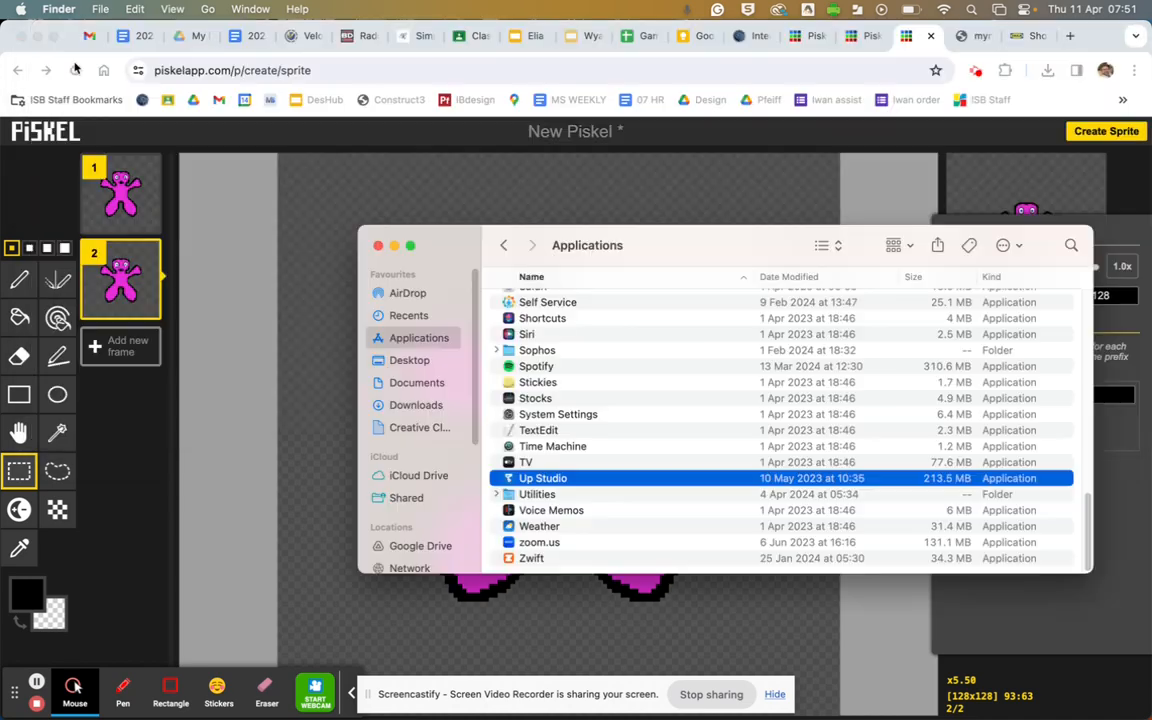
pyautogui.click(378, 245)
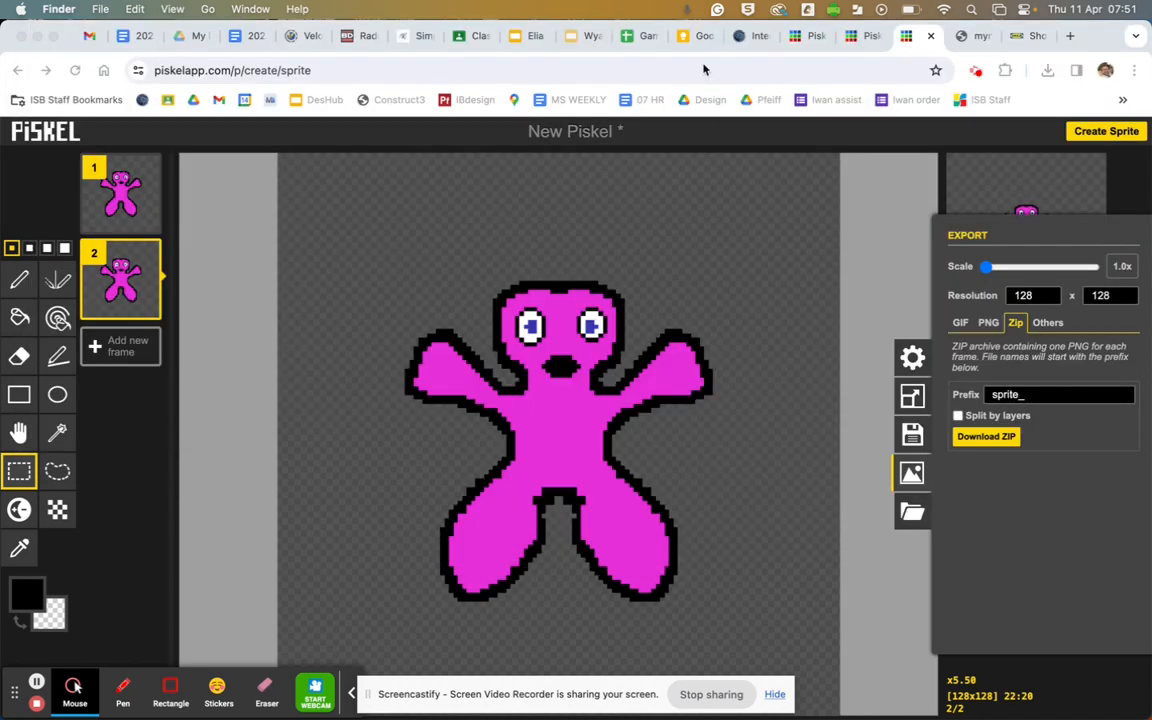
# Step: Switch back to Construct 3, create a new Sprite object type and place it near the upper-left corner of Layout 1 on the sprites layer
pyautogui.click(958, 36)
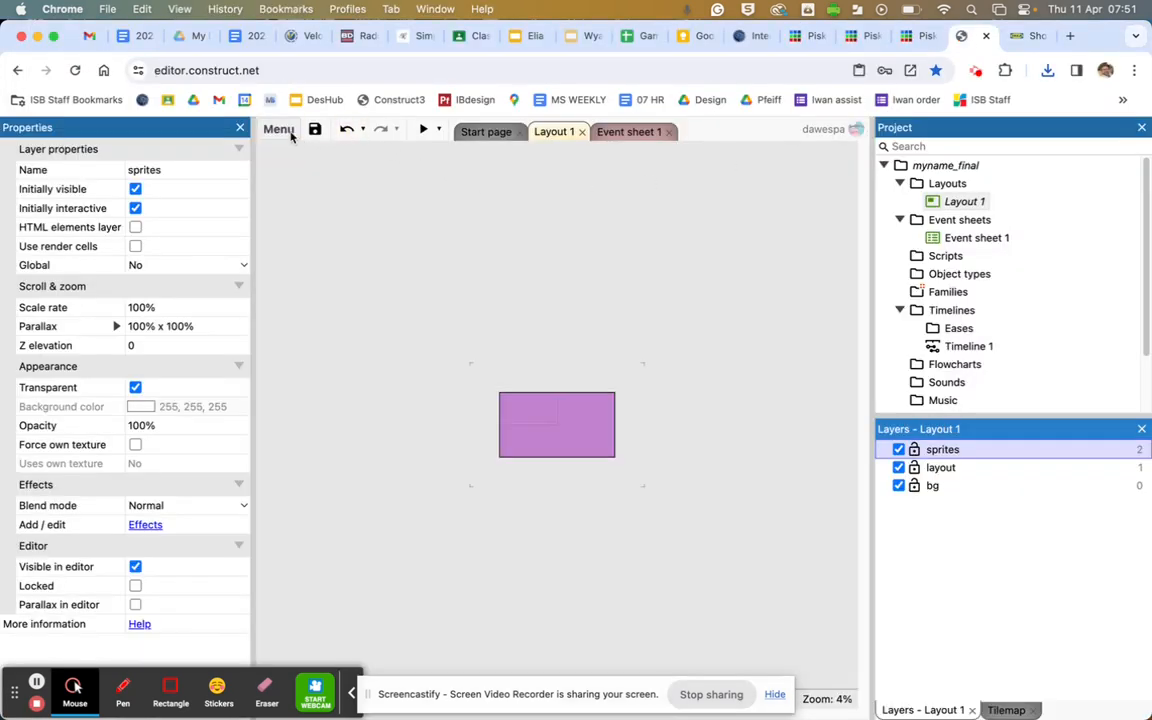
pyautogui.rightClick(948, 277)
pyautogui.click(970, 291)
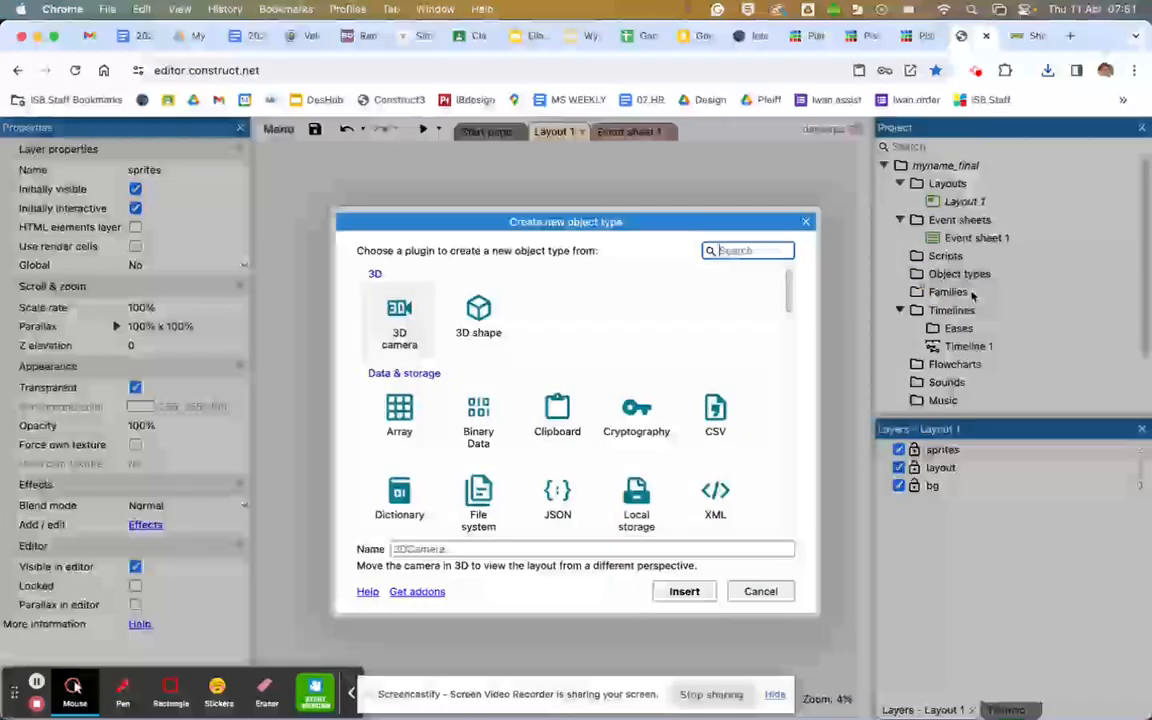
pyautogui.write('spr')
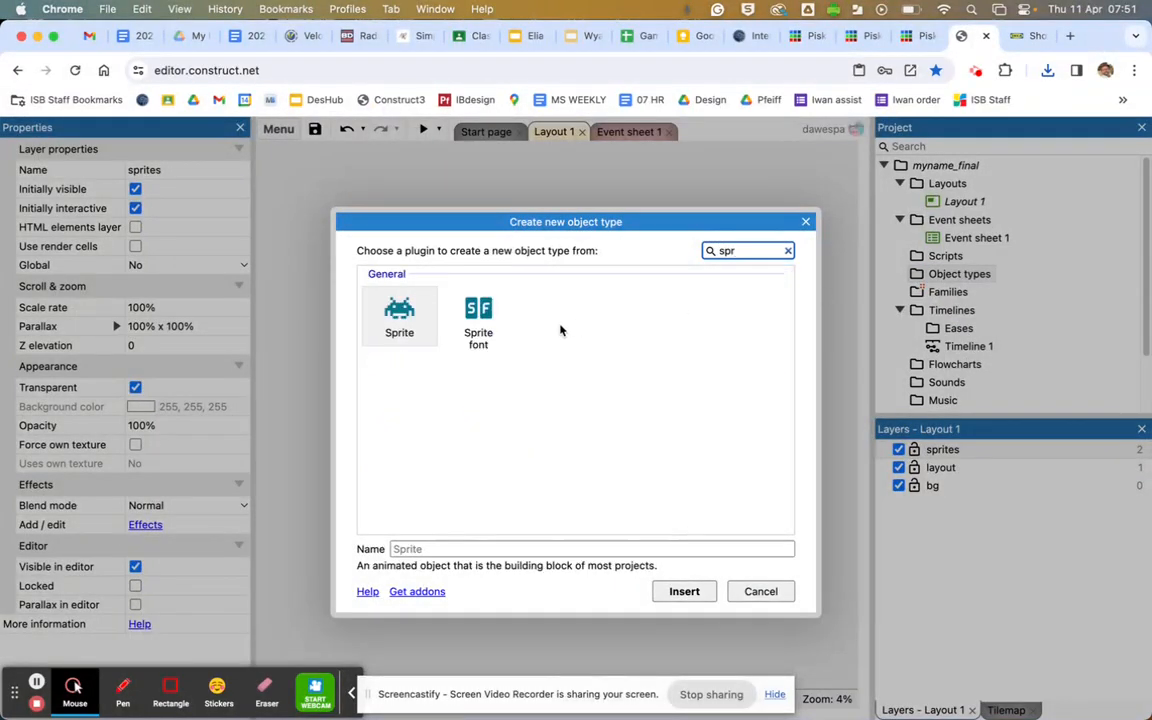
pyautogui.doubleClick(390, 330)
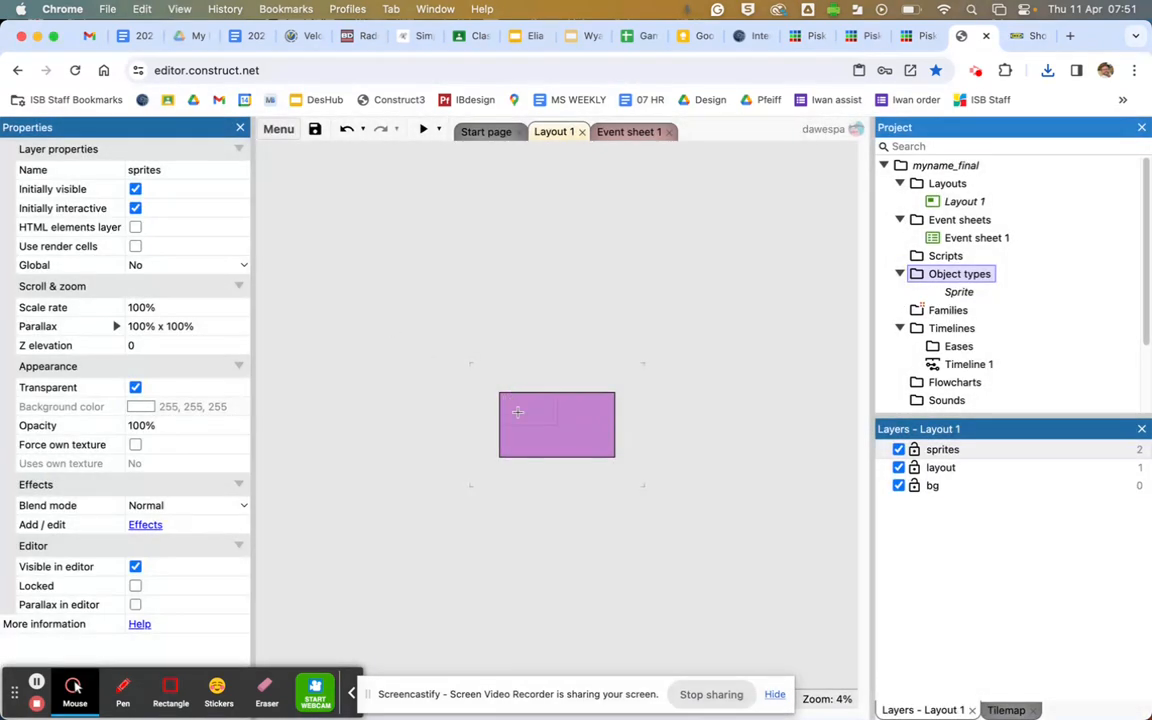
pyautogui.click(518, 404)
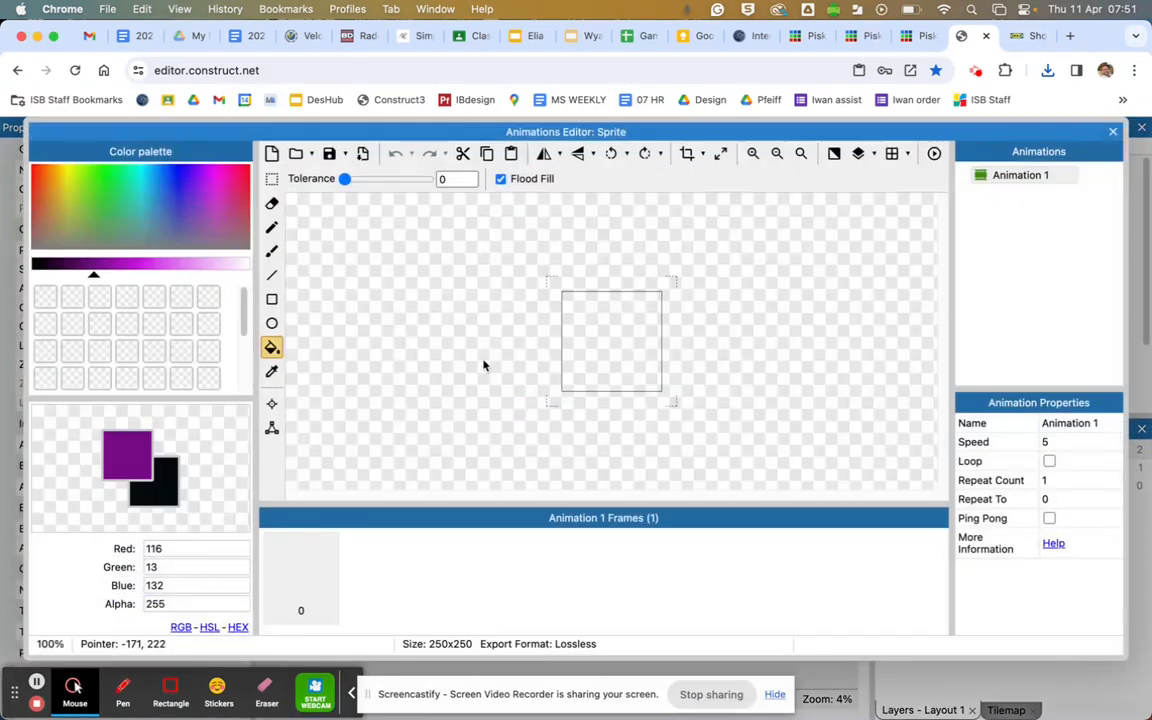
# Step: Load sprite_0.png and sprite_1.png from the New Piskel (1) folder in Downloads as the sprite's animation frames
pyautogui.click(295, 155)
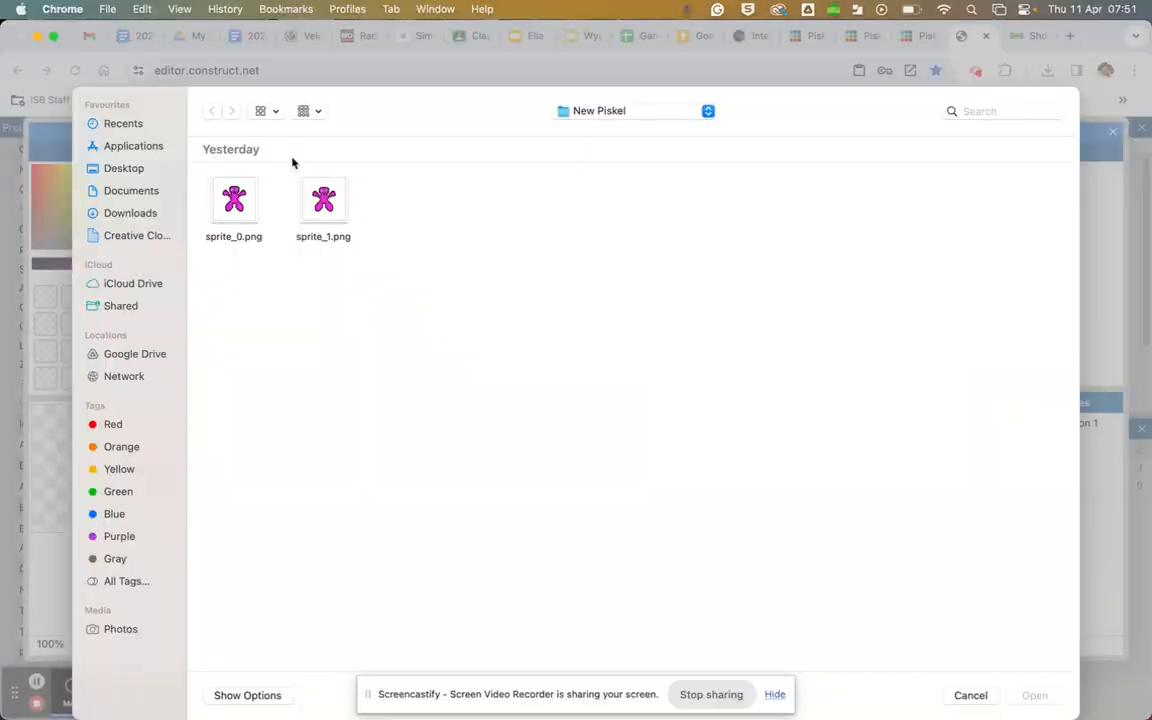
pyautogui.click(130, 194)
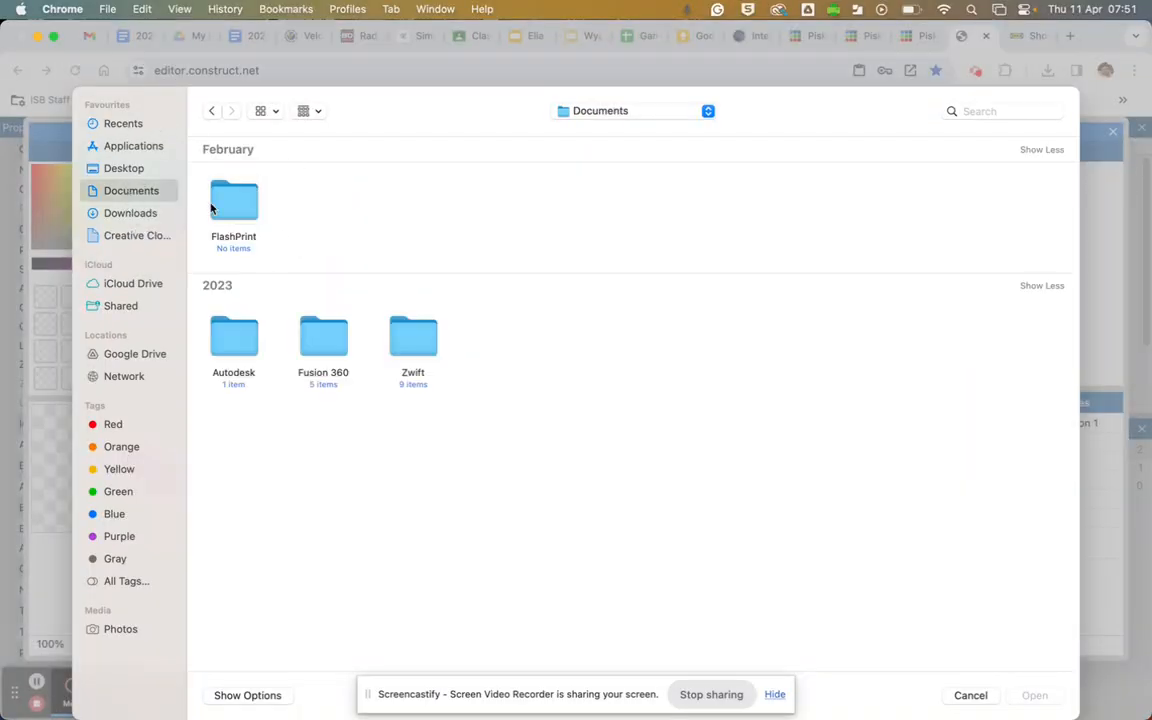
pyautogui.click(130, 213)
pyautogui.doubleClick(234, 198)
pyautogui.moveTo(334, 260); pyautogui.dragTo(224, 212)
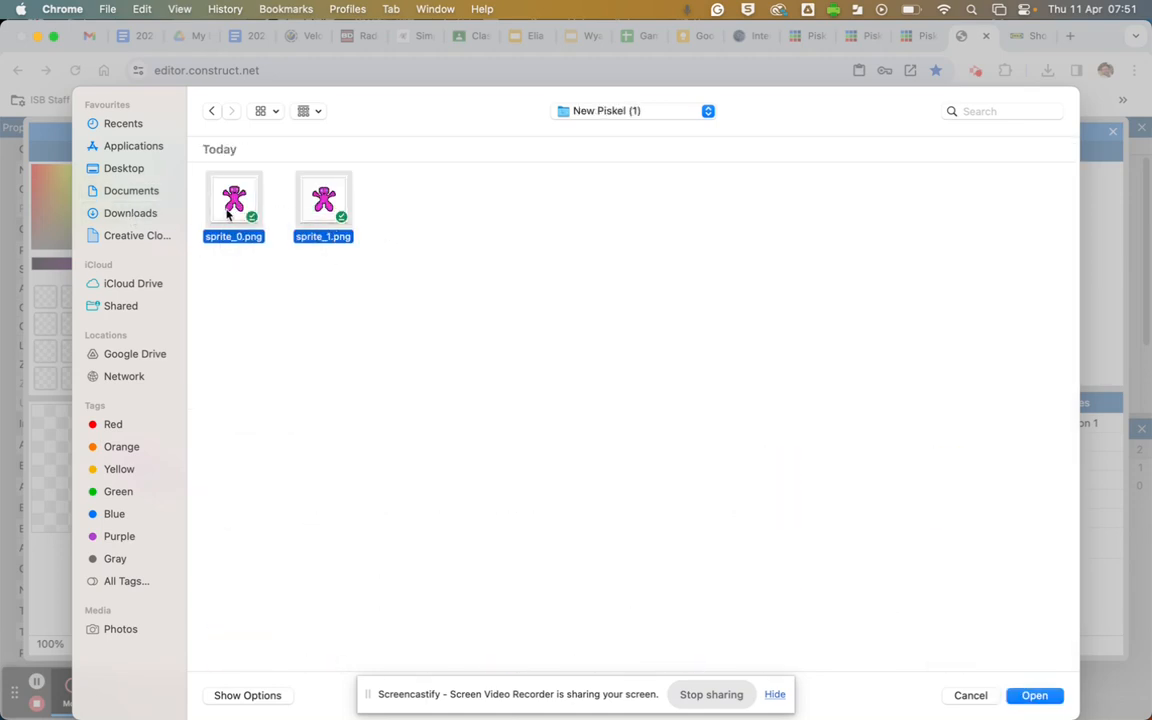
pyautogui.click(1057, 698)
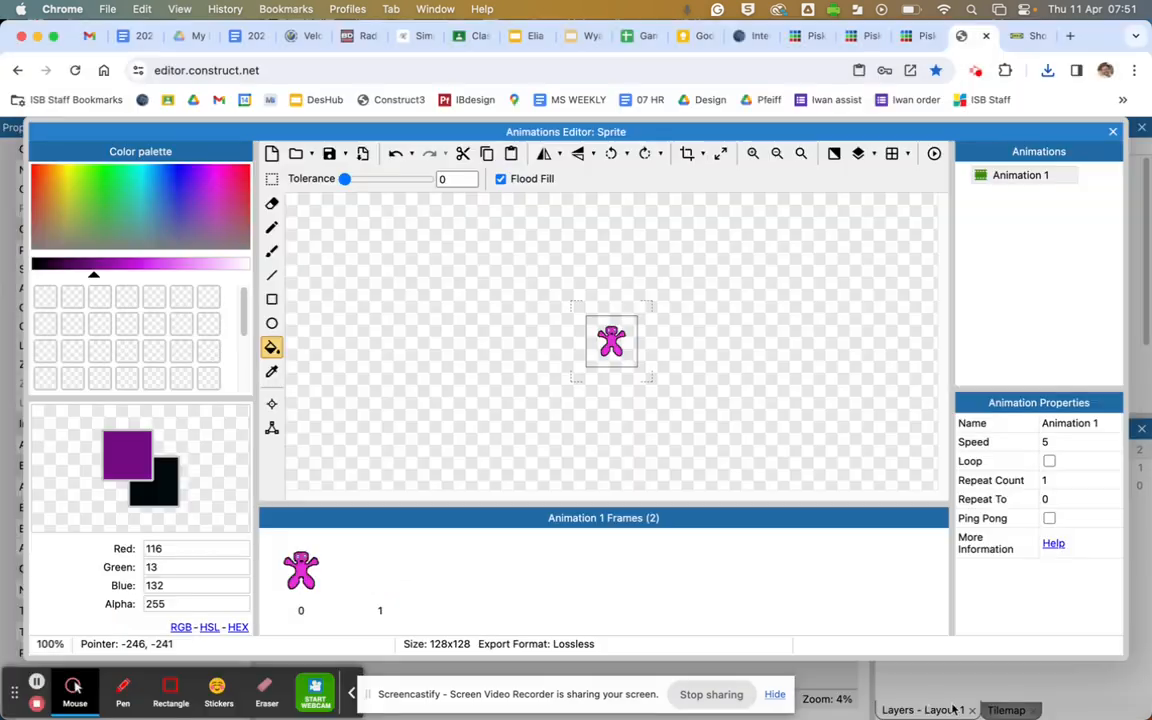
# Step: Turn on looping for Animation 1, preview the animation and close the animations editor
pyautogui.click(1049, 461)
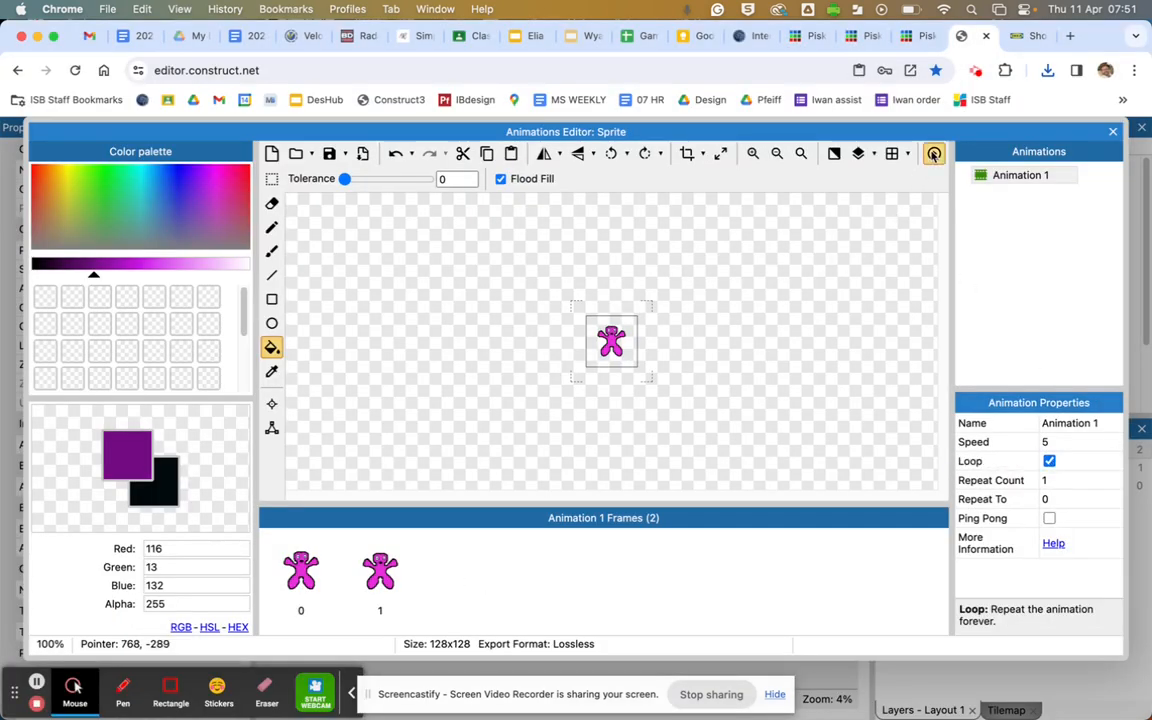
pyautogui.click(933, 154)
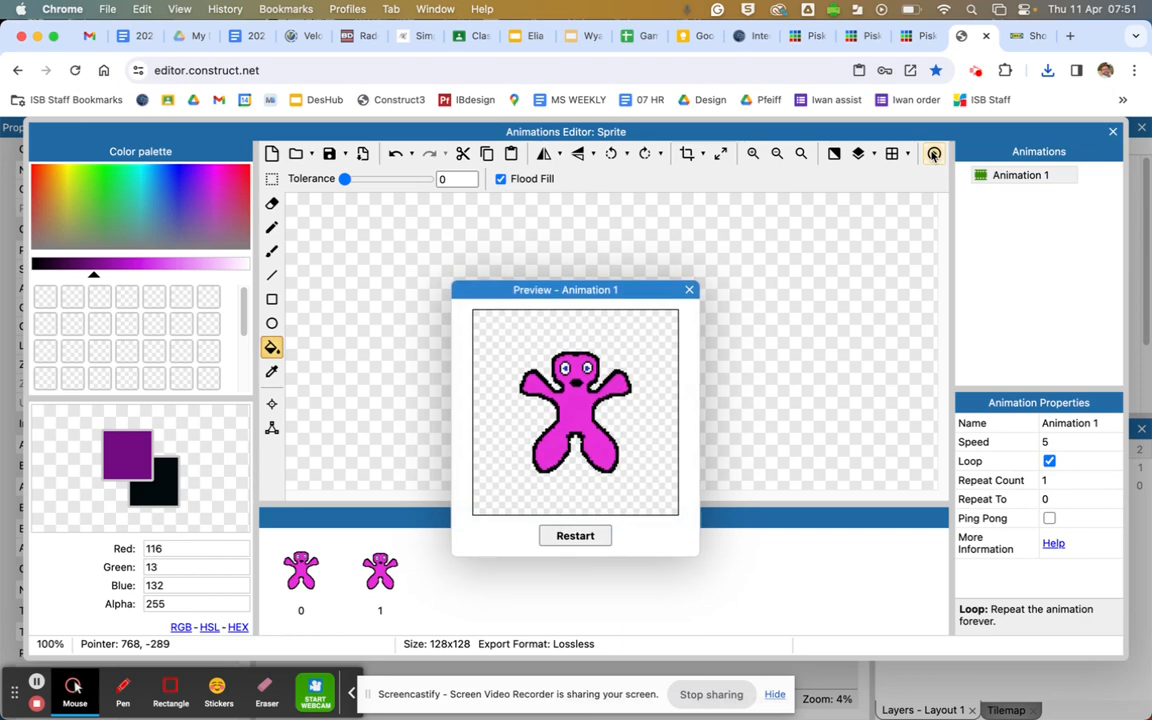
pyautogui.click(688, 290)
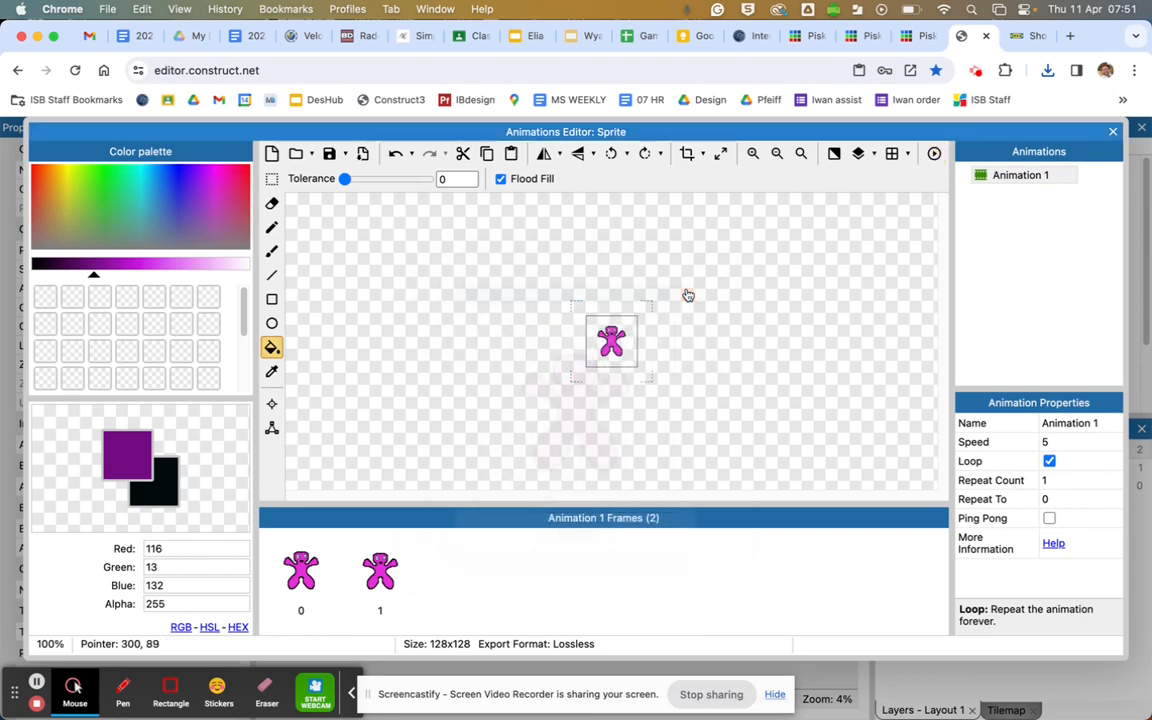
pyautogui.click(1112, 132)
# Step: Run a preview of Layout 1 to check the placed sprite, and close the preview window
pyautogui.keyDown('ctrl'); pyautogui.scroll(5, 540, 400); pyautogui.keyUp('ctrl')
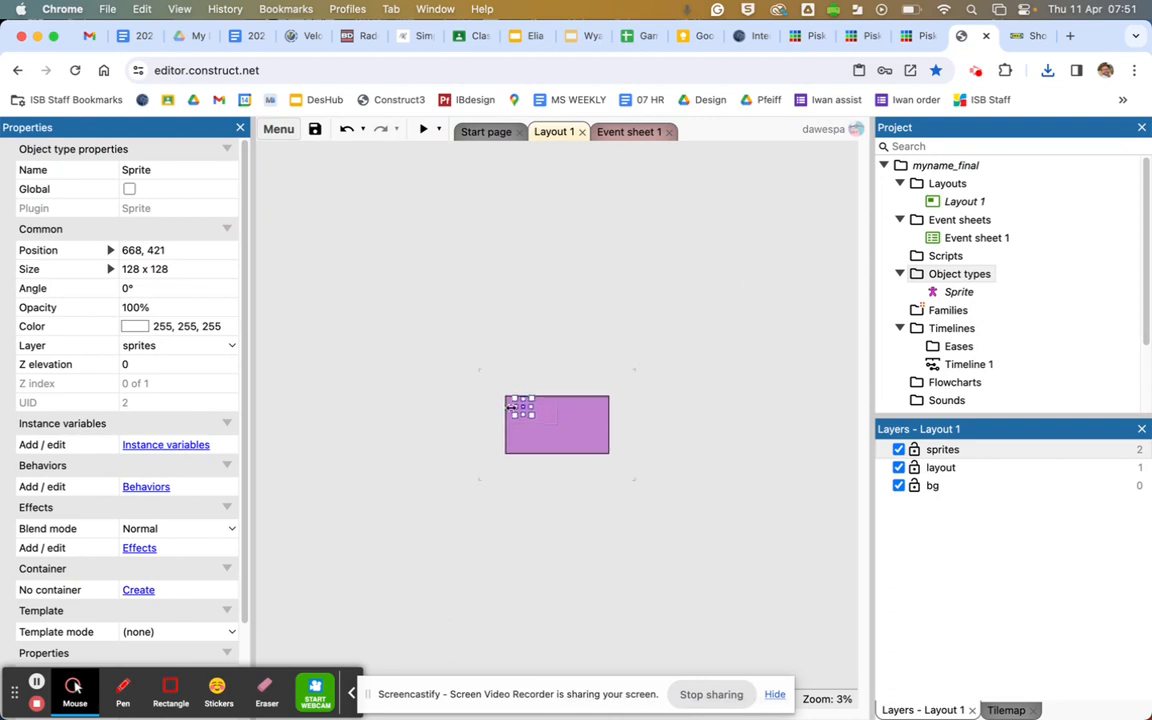
pyautogui.keyDown('ctrl'); pyautogui.scroll(5, 500, 408); pyautogui.keyUp('ctrl')
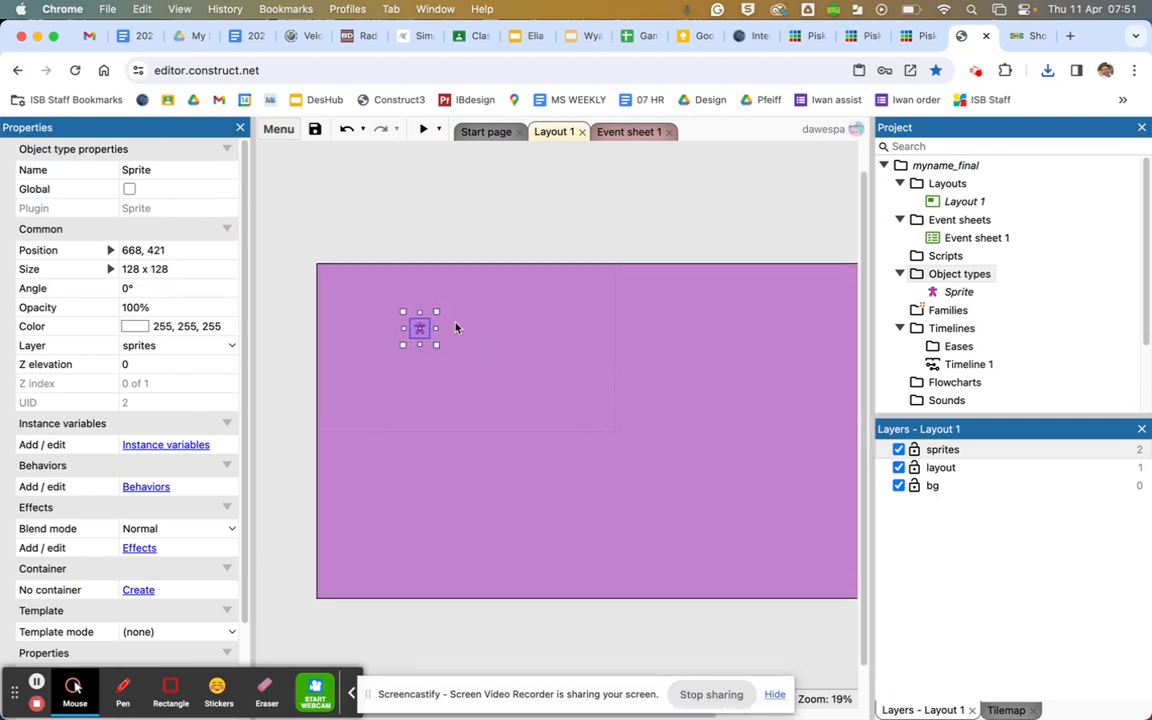
pyautogui.click(423, 130)
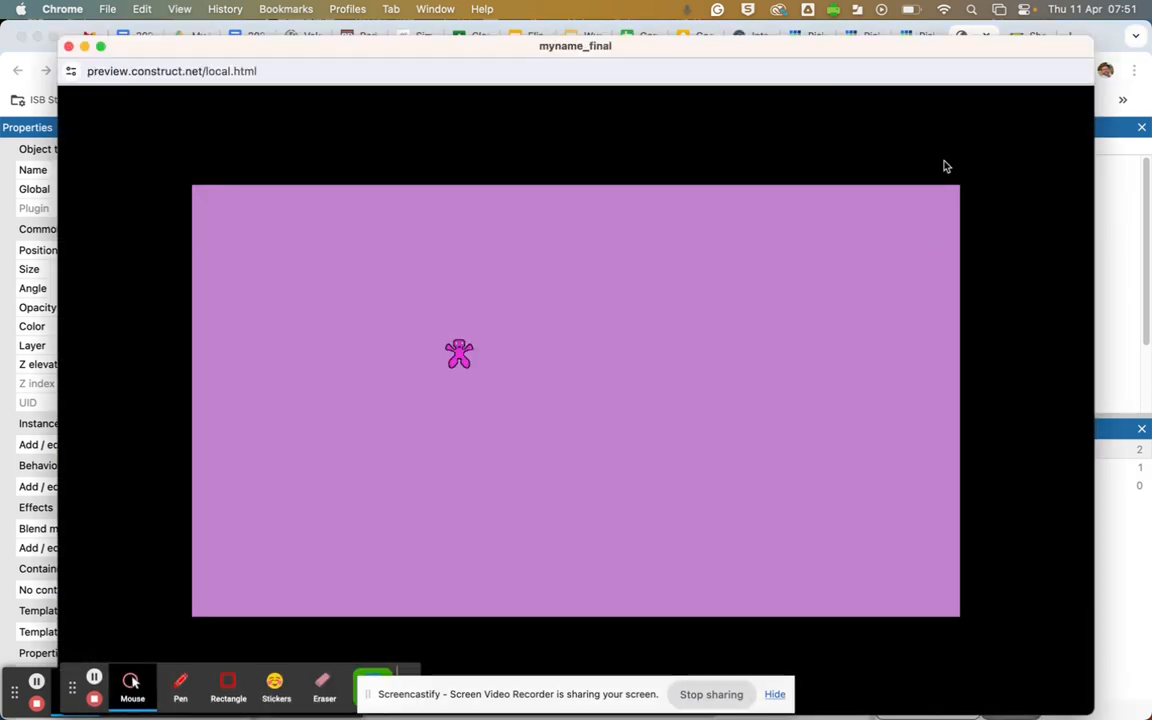
pyautogui.click(68, 47)
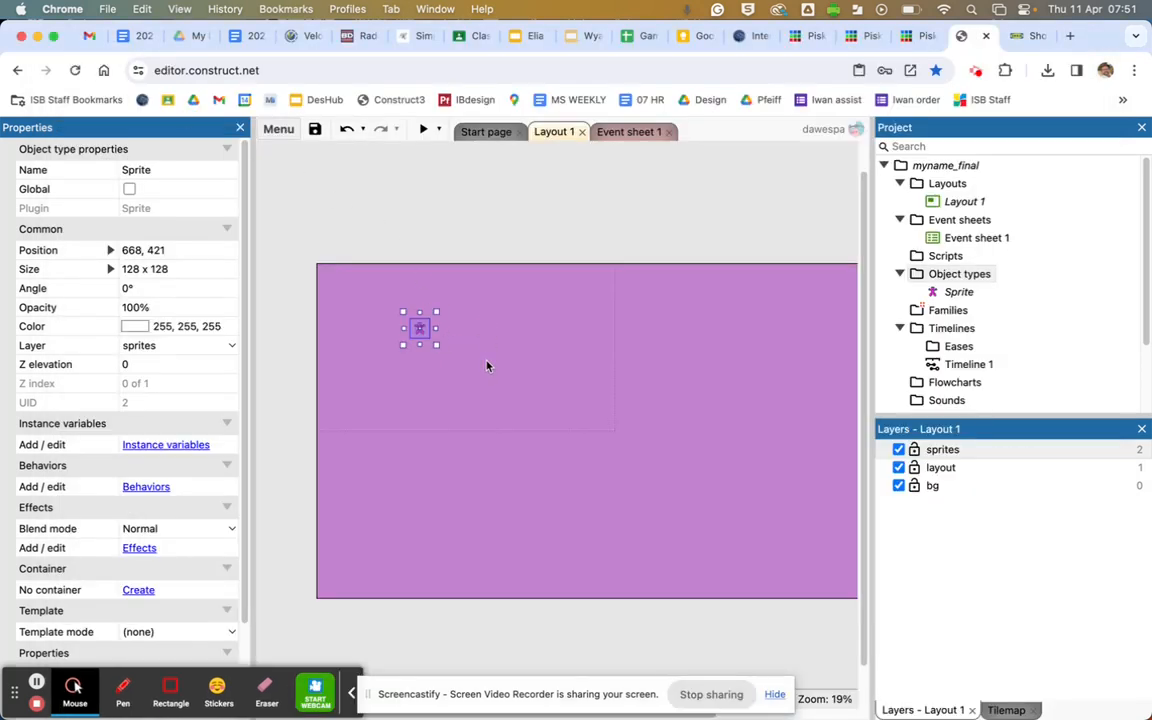
pyautogui.click(585, 218)
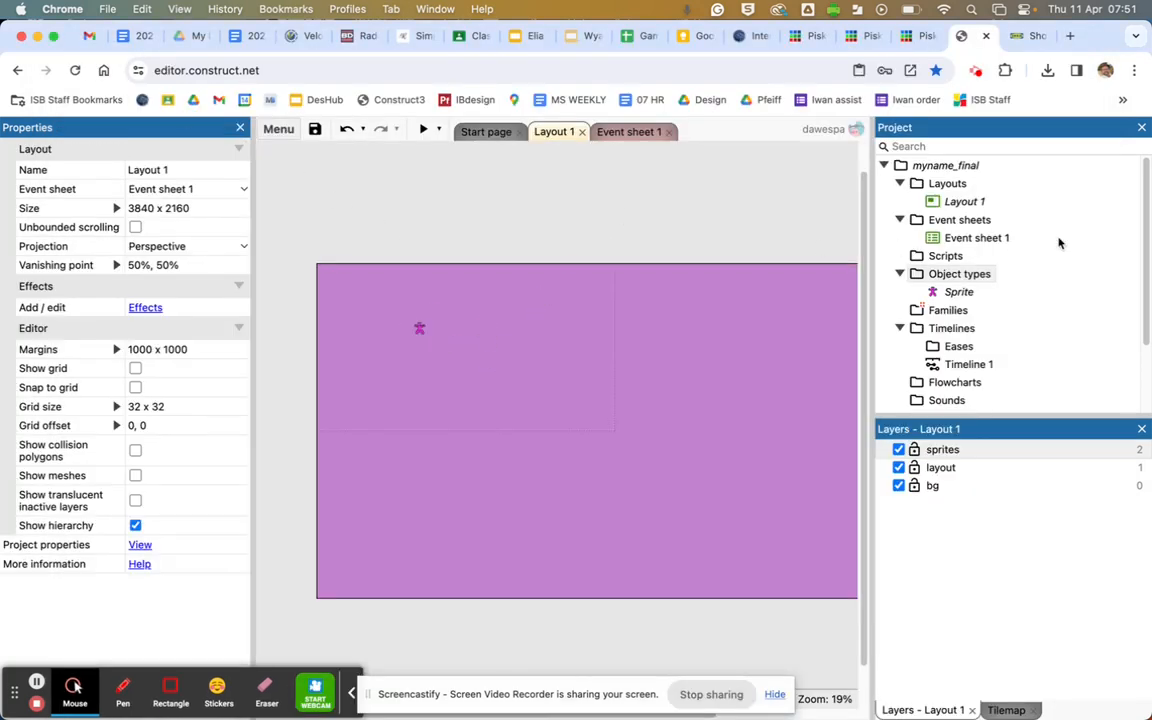
# Step: Add the Platform movement behavior to the Sprite object
pyautogui.rightClick(947, 296)
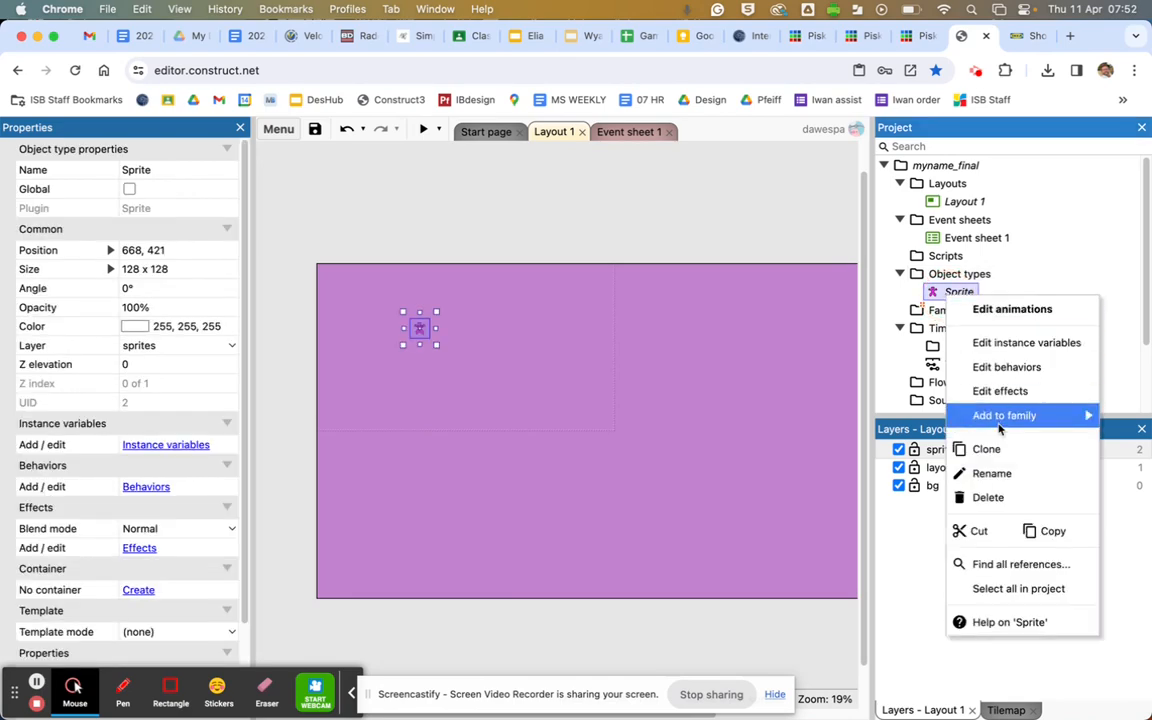
pyautogui.click(997, 364)
pyautogui.click(586, 352)
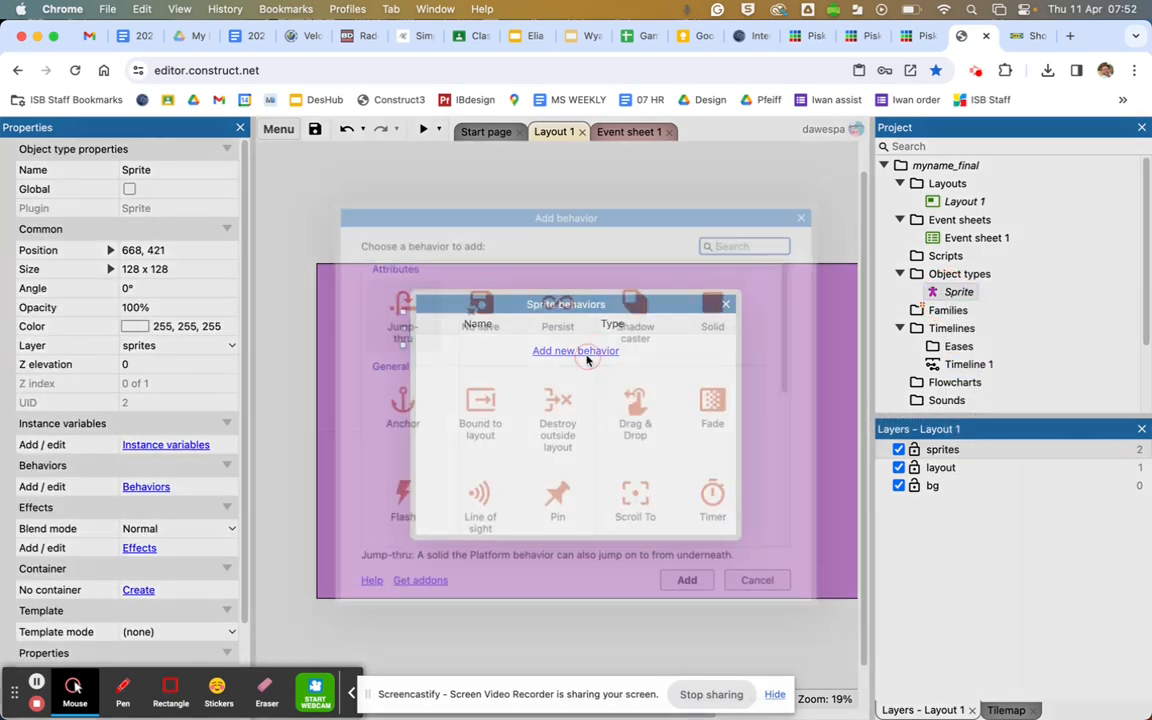
pyautogui.scroll(-5, 586, 406)
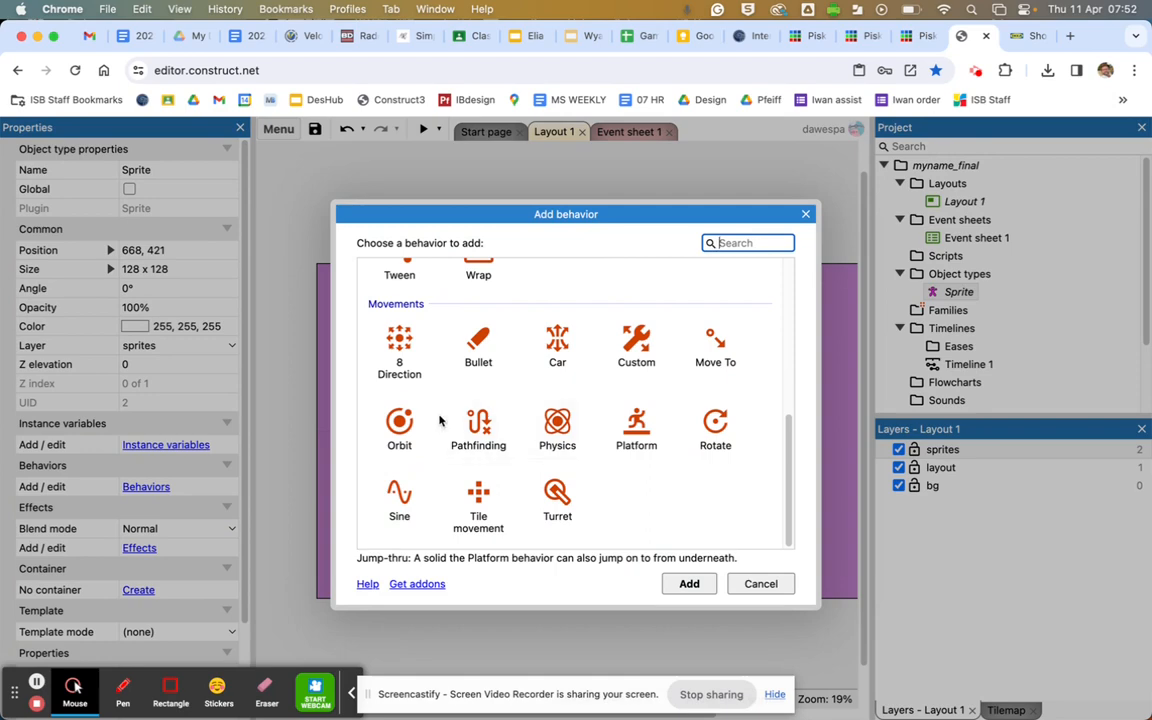
pyautogui.click(640, 430)
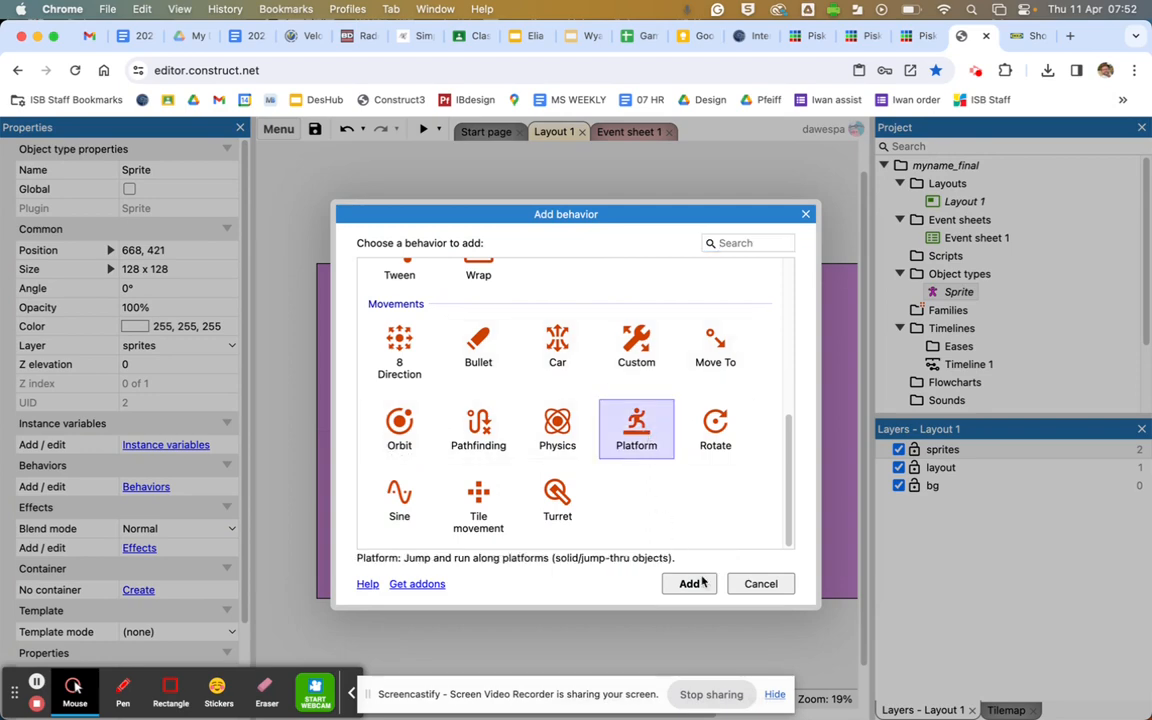
pyautogui.click(689, 584)
# Step: Add the Scroll To behavior to the Sprite object and close its behaviors dialog
pyautogui.click(588, 396)
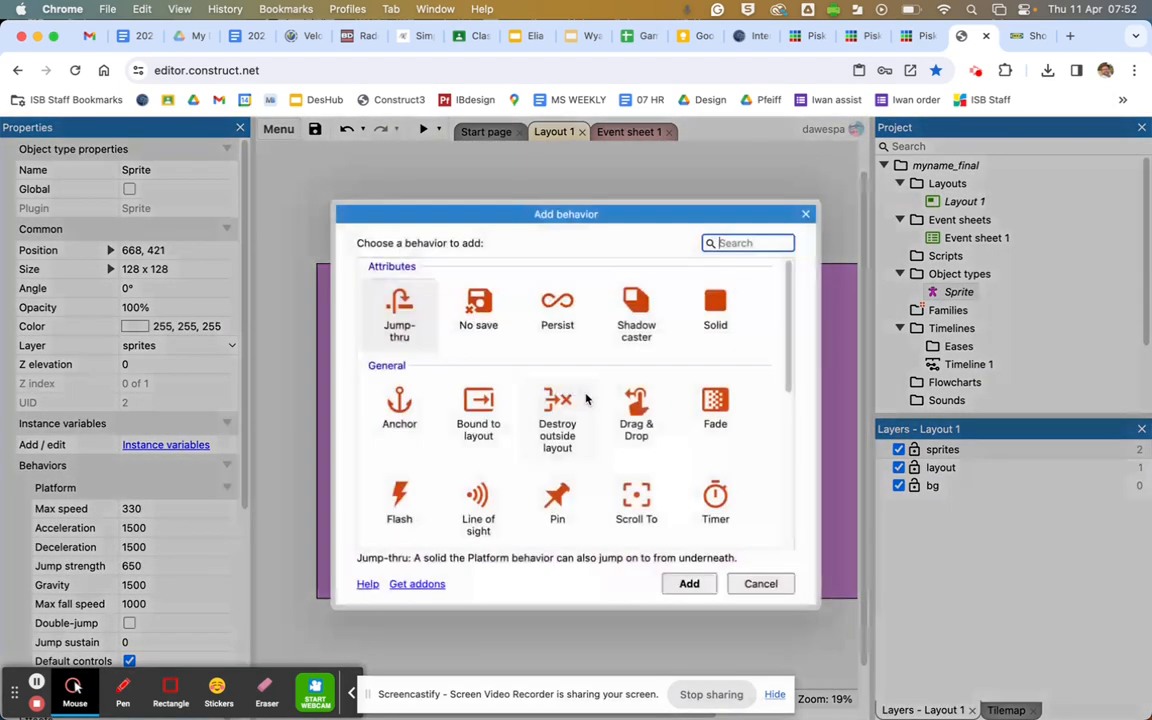
pyautogui.click(636, 500)
pyautogui.click(690, 584)
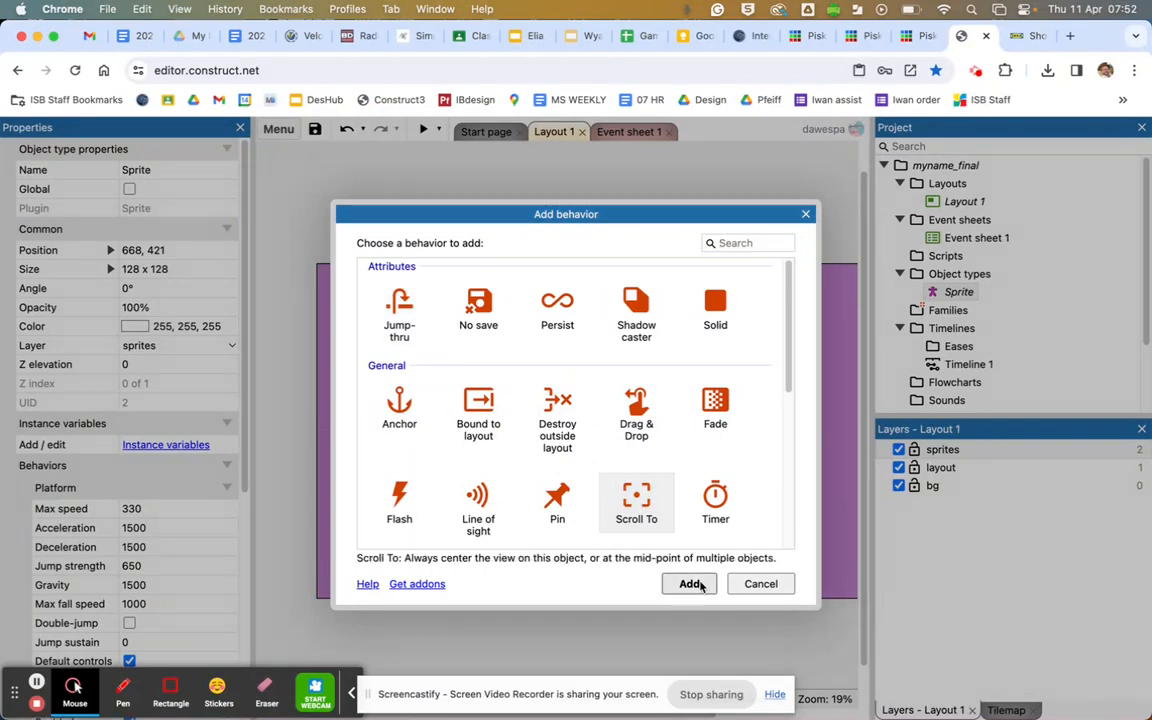
pyautogui.click(722, 305)
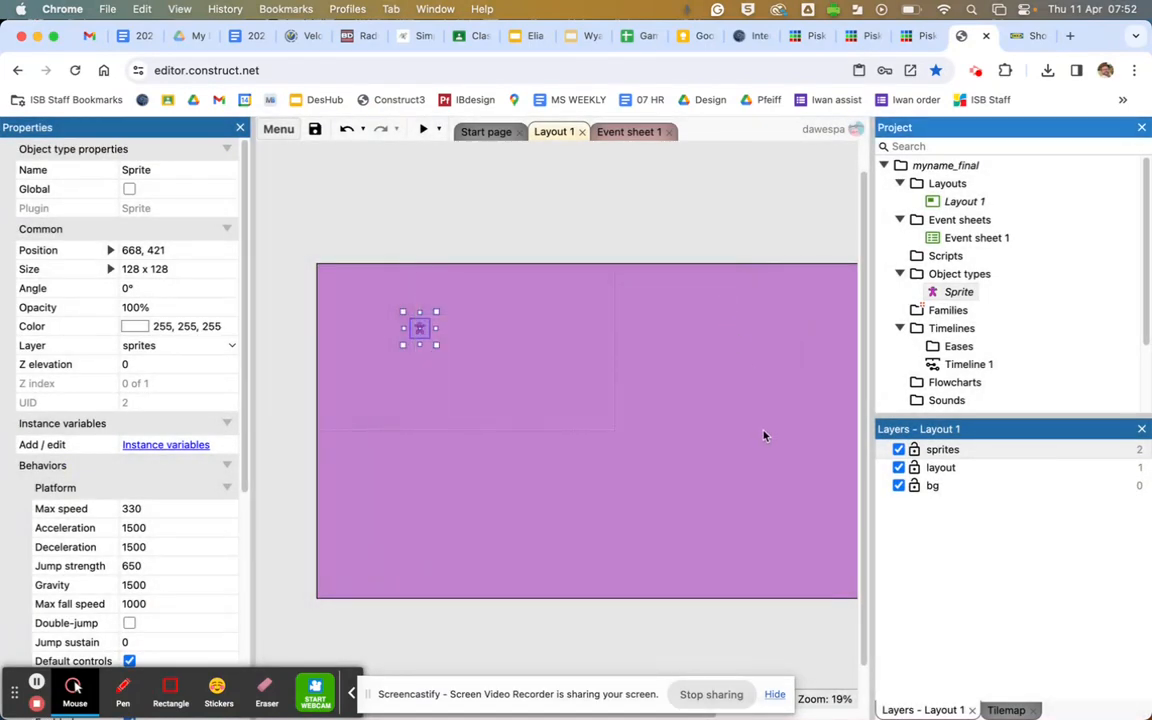
pyautogui.rightClick(938, 280)
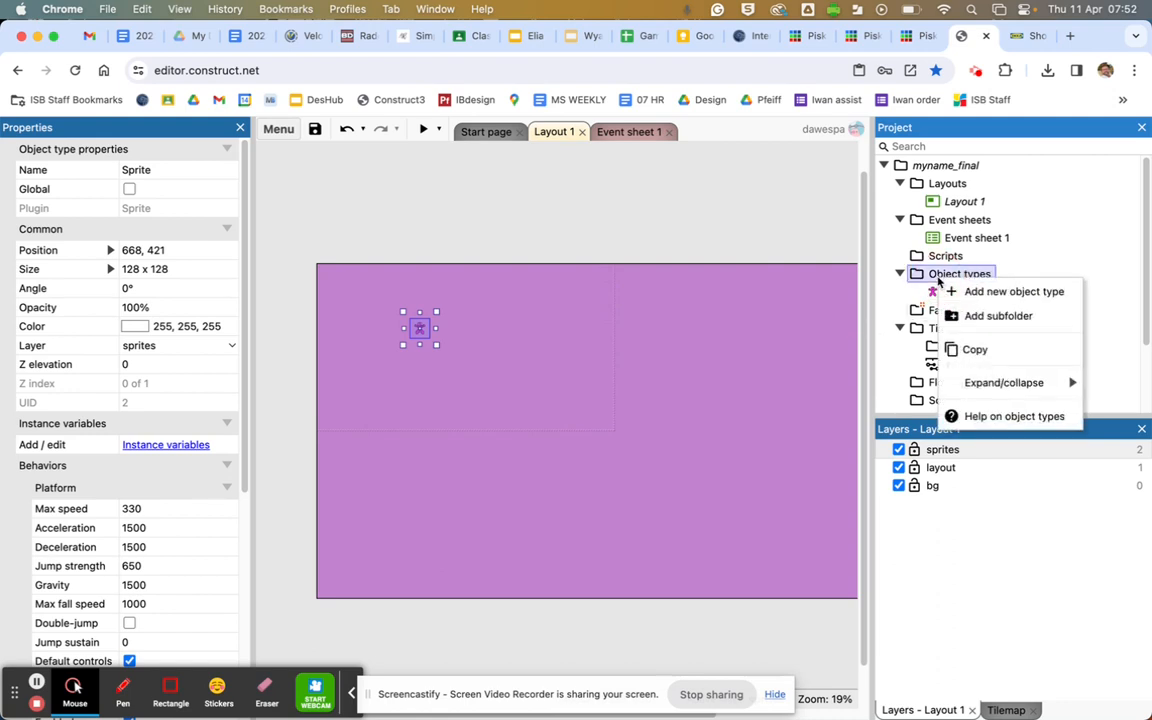
pyautogui.click(768, 243)
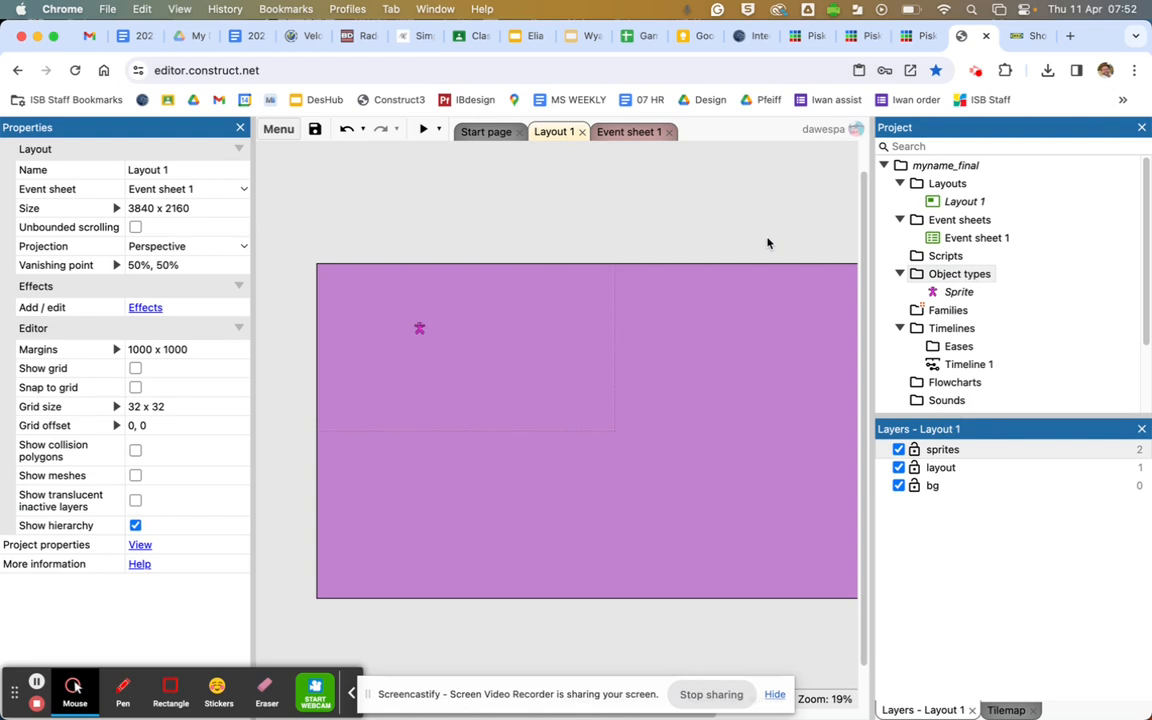
# Step: Export the selected frame of the sky and clouds drawing in Piskel as a single PNG file and return to Construct 3
pyautogui.click(833, 37)
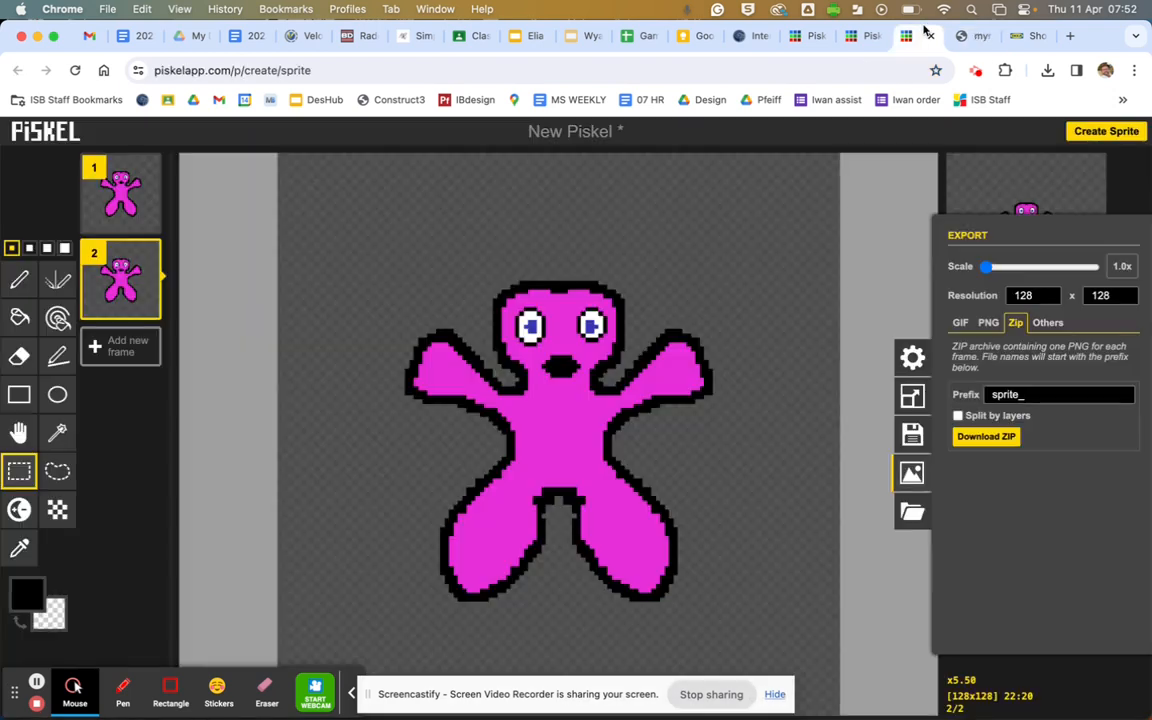
pyautogui.click(862, 38)
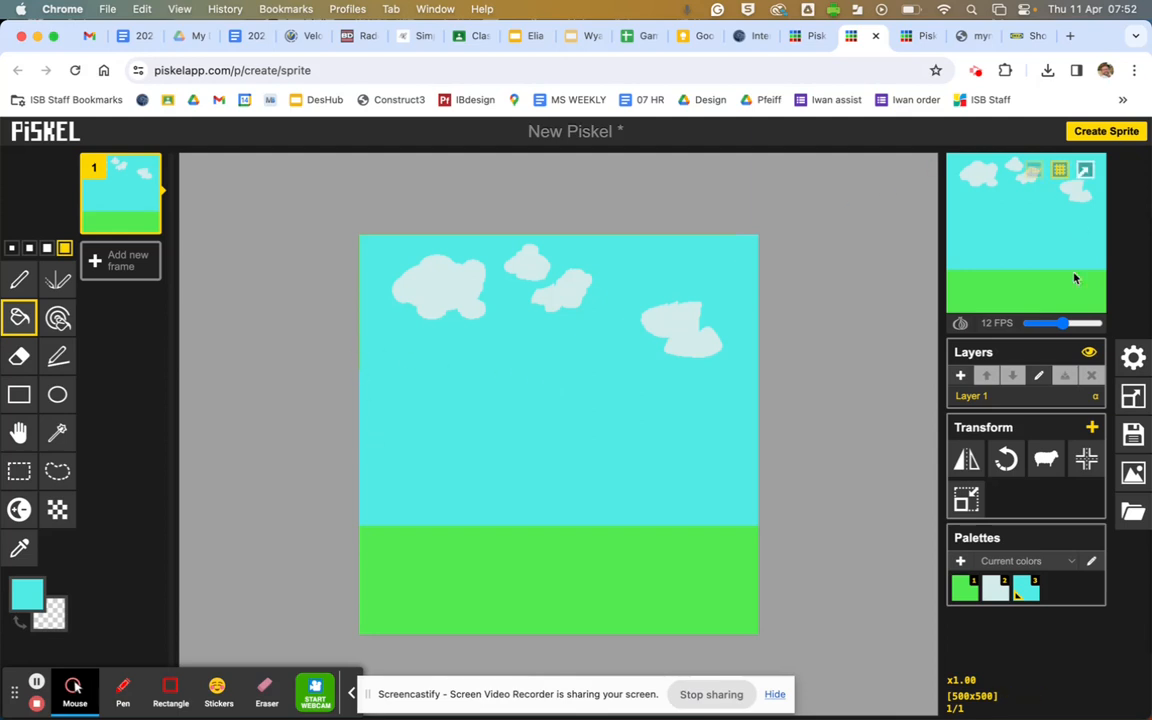
pyautogui.click(1133, 398)
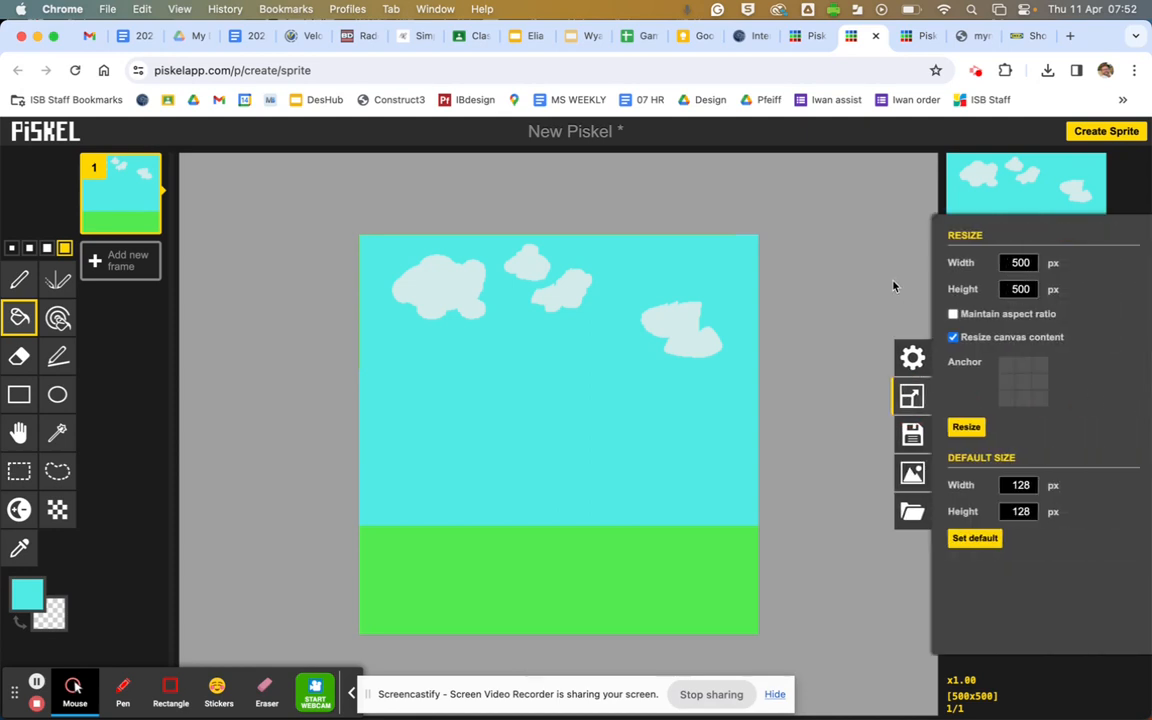
pyautogui.click(812, 293)
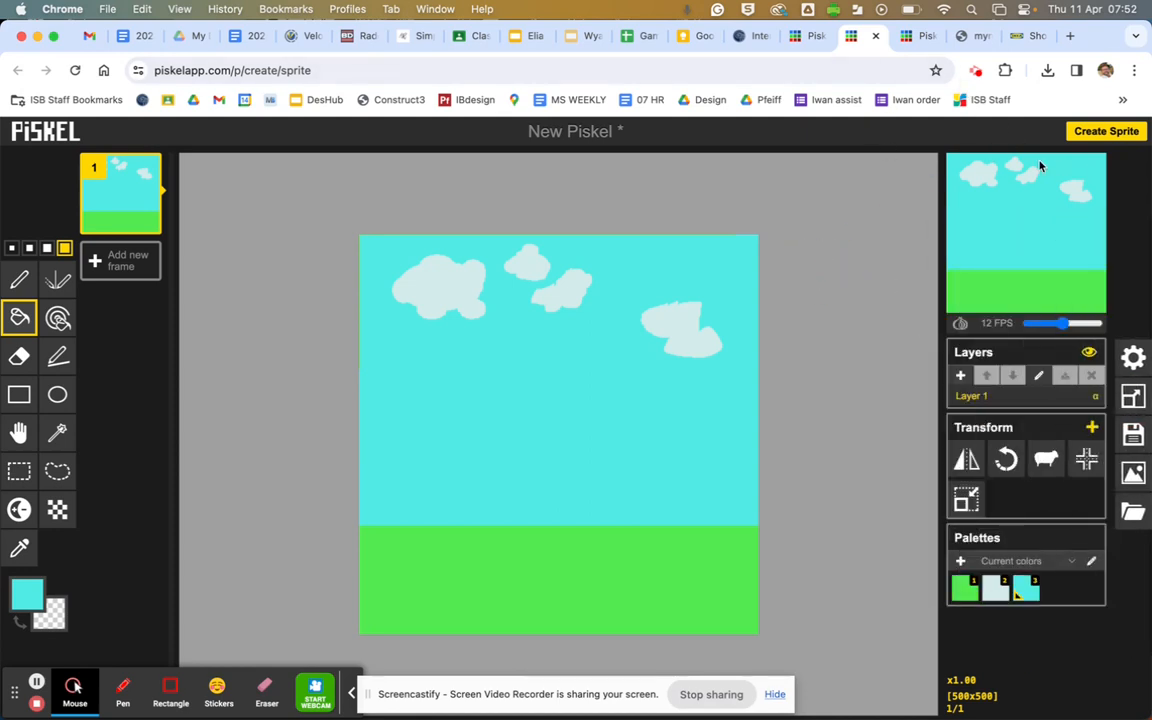
pyautogui.click(1133, 473)
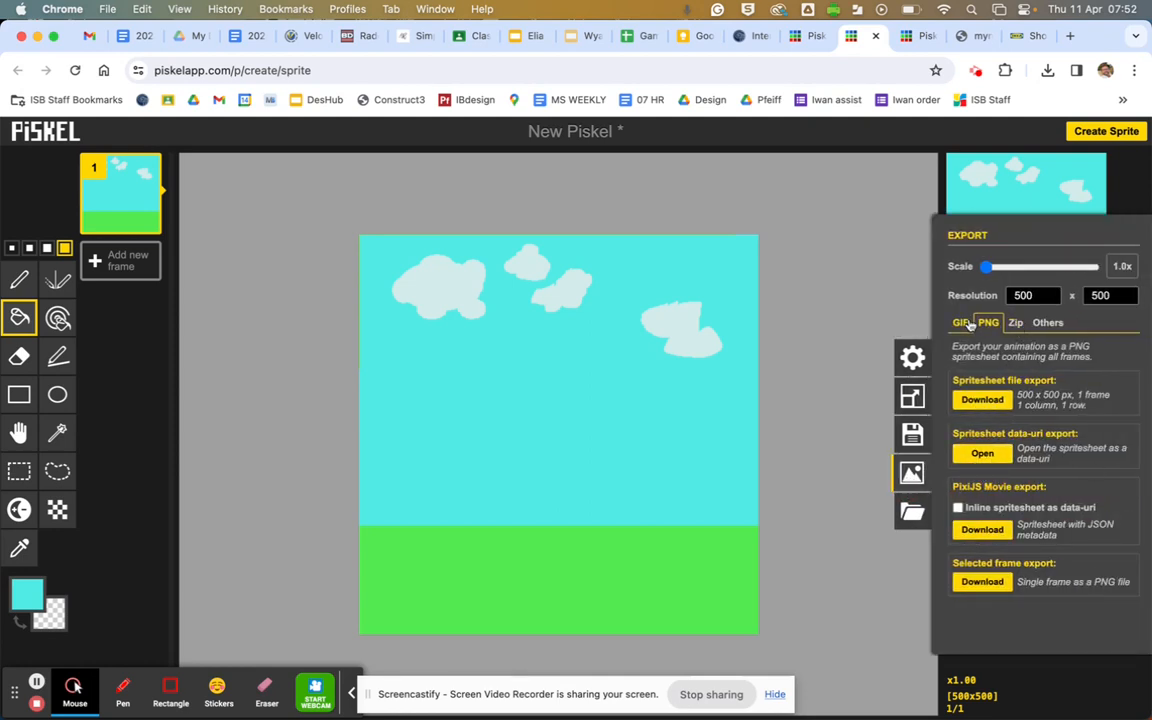
pyautogui.click(984, 583)
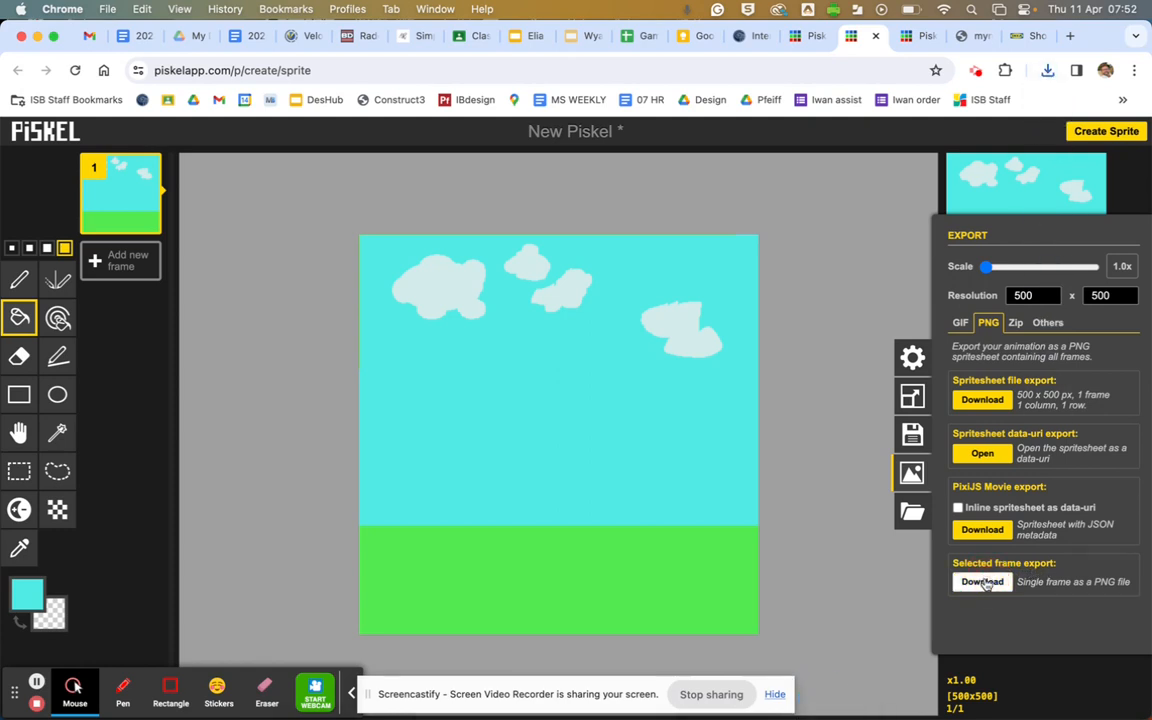
pyautogui.click(968, 35)
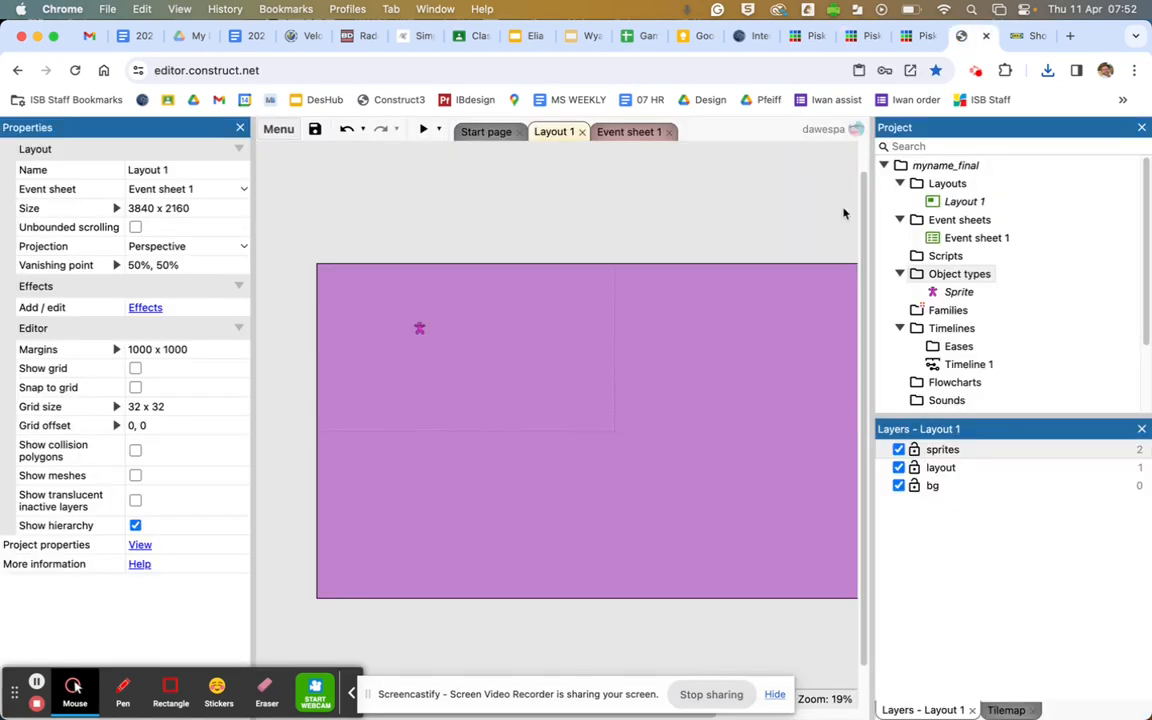
# Step: Try to insert a new Tiled Background object type, searching the plugins for tile
pyautogui.rightClick(957, 275)
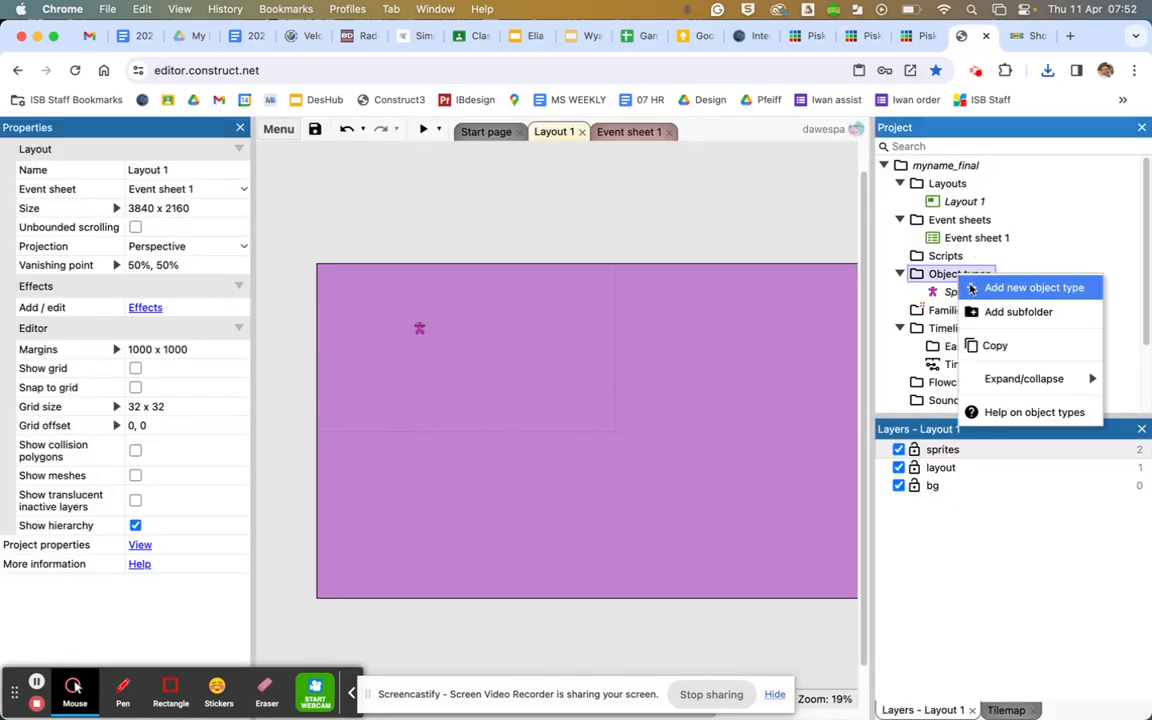
pyautogui.click(970, 288)
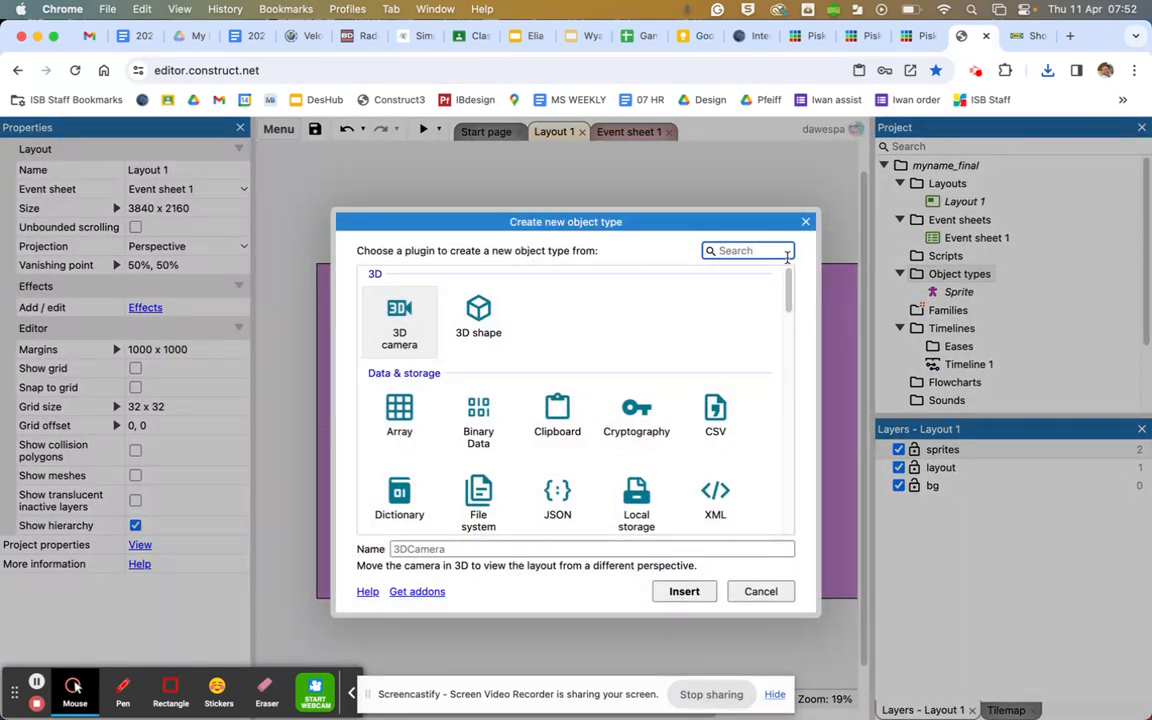
pyautogui.write('rtil')
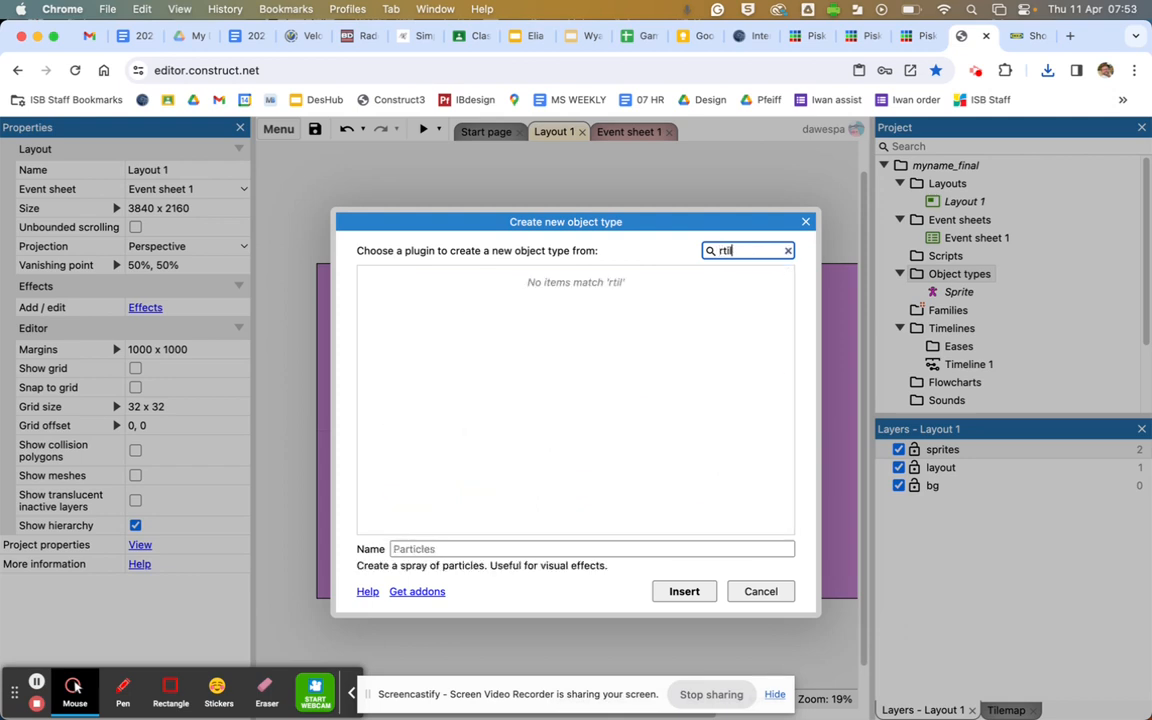
pyautogui.press('BackSpace')
pyautogui.press('BackSpace')
pyautogui.press('BackSpace')
pyautogui.press('BackSpace')
pyautogui.write('tile')
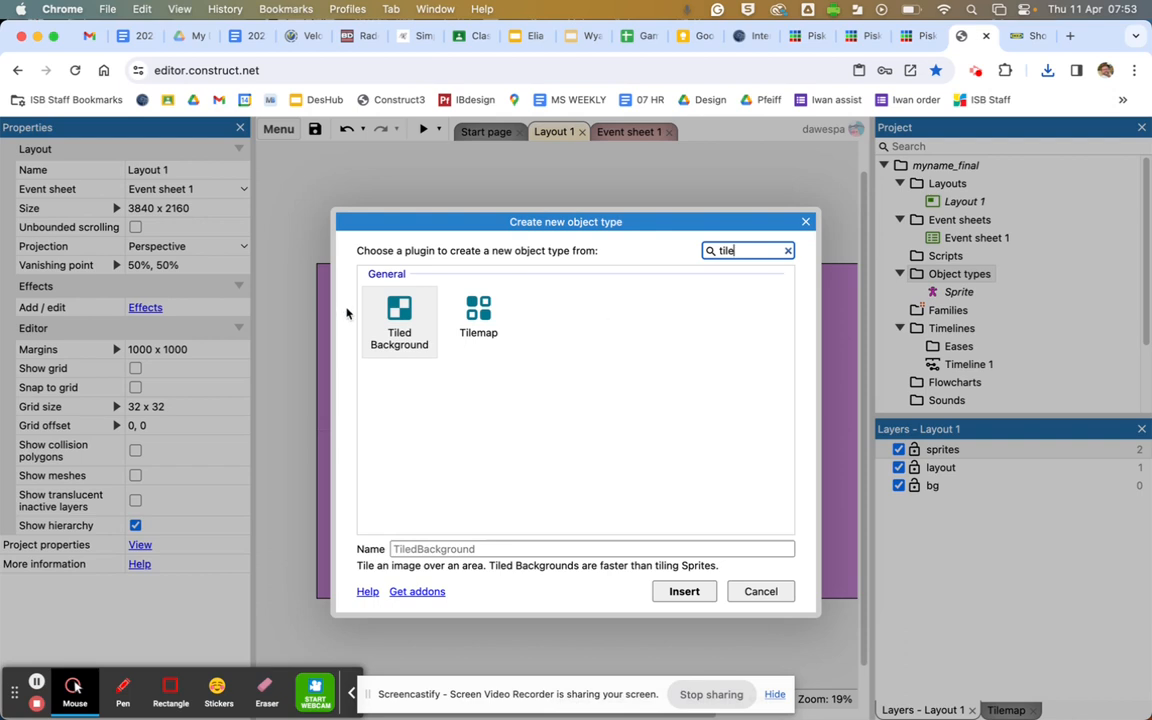
pyautogui.click(393, 325)
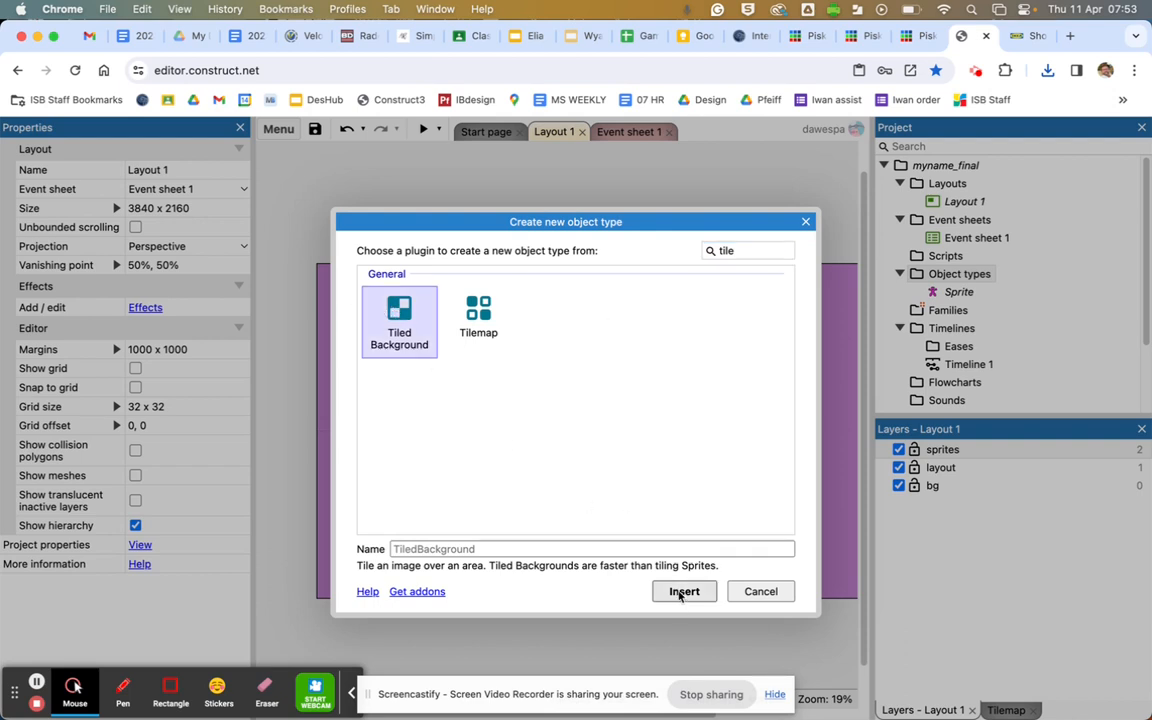
pyautogui.click(682, 592)
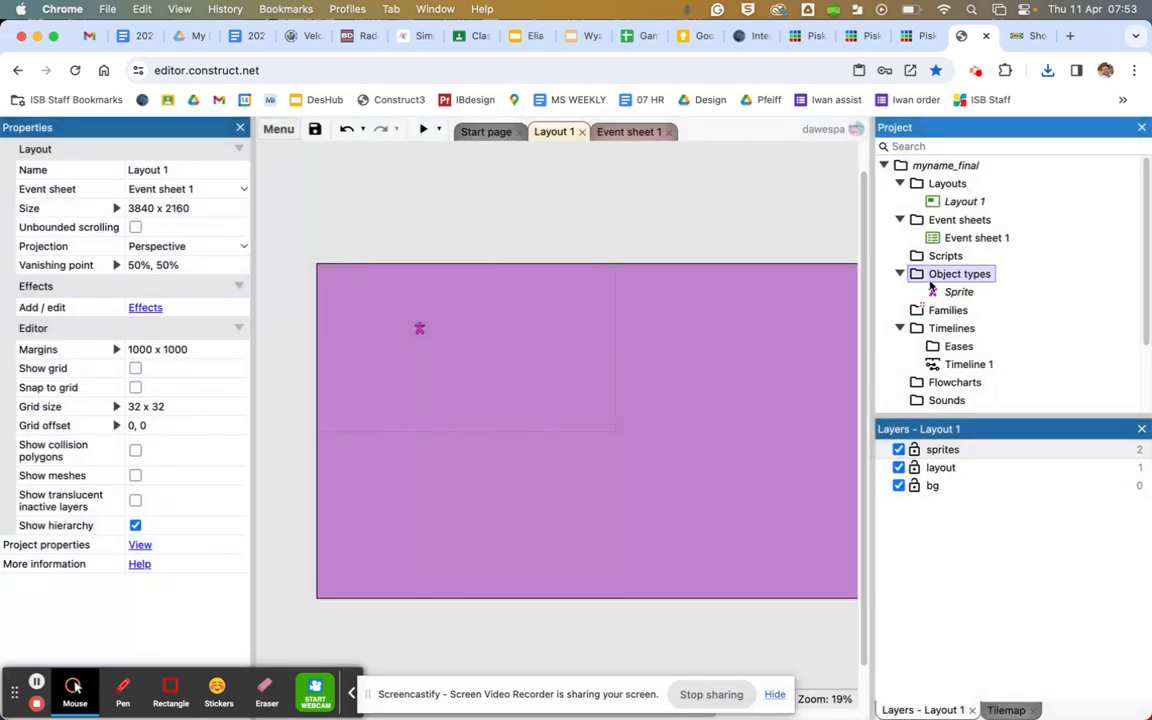
# Step: Insert a new Sprite object type and place it in the layout near the character
pyautogui.rightClick(934, 279)
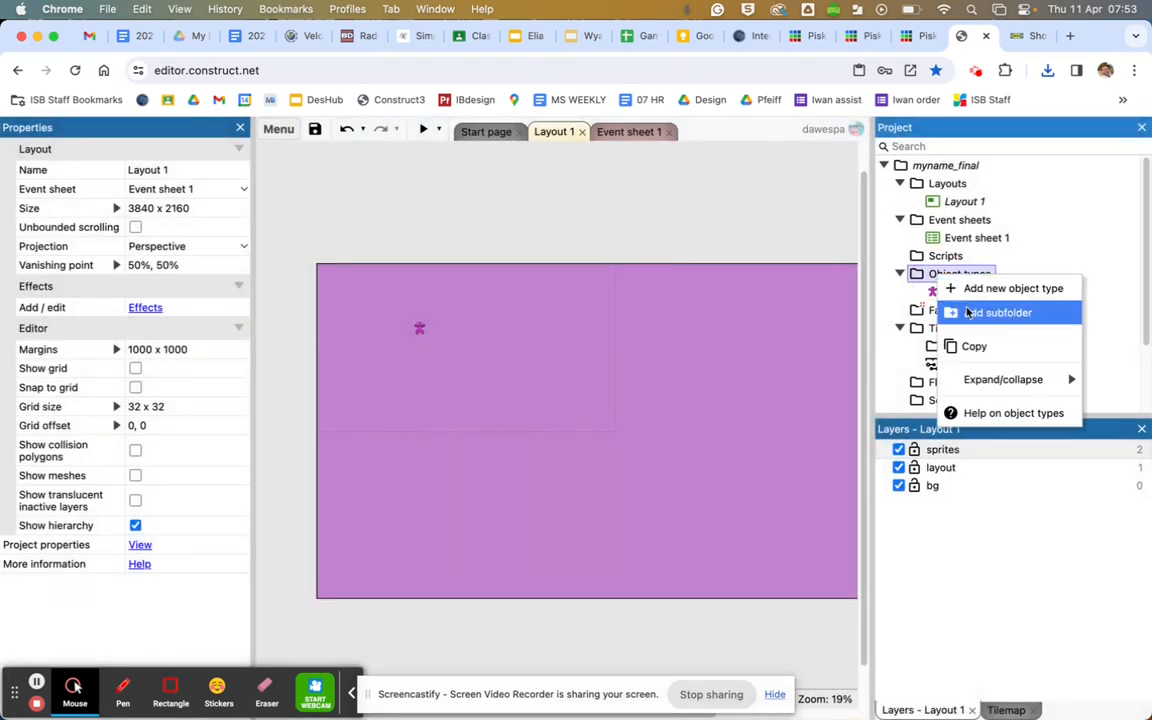
pyautogui.click(1012, 288)
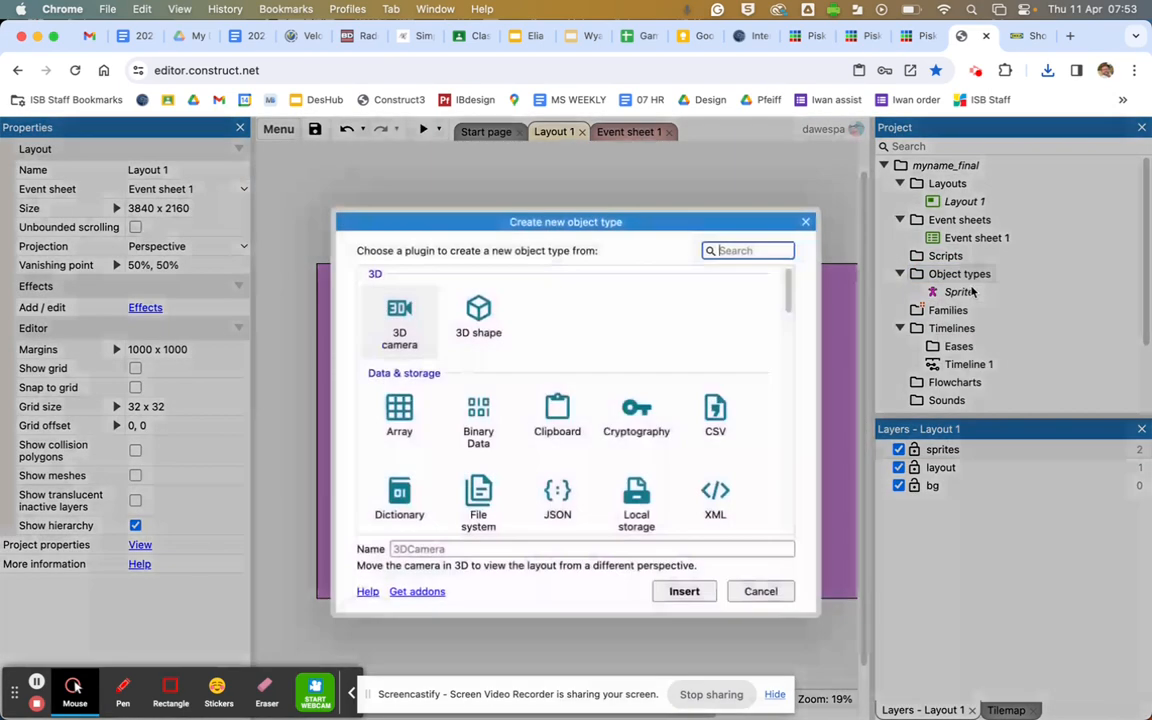
pyautogui.write('spr')
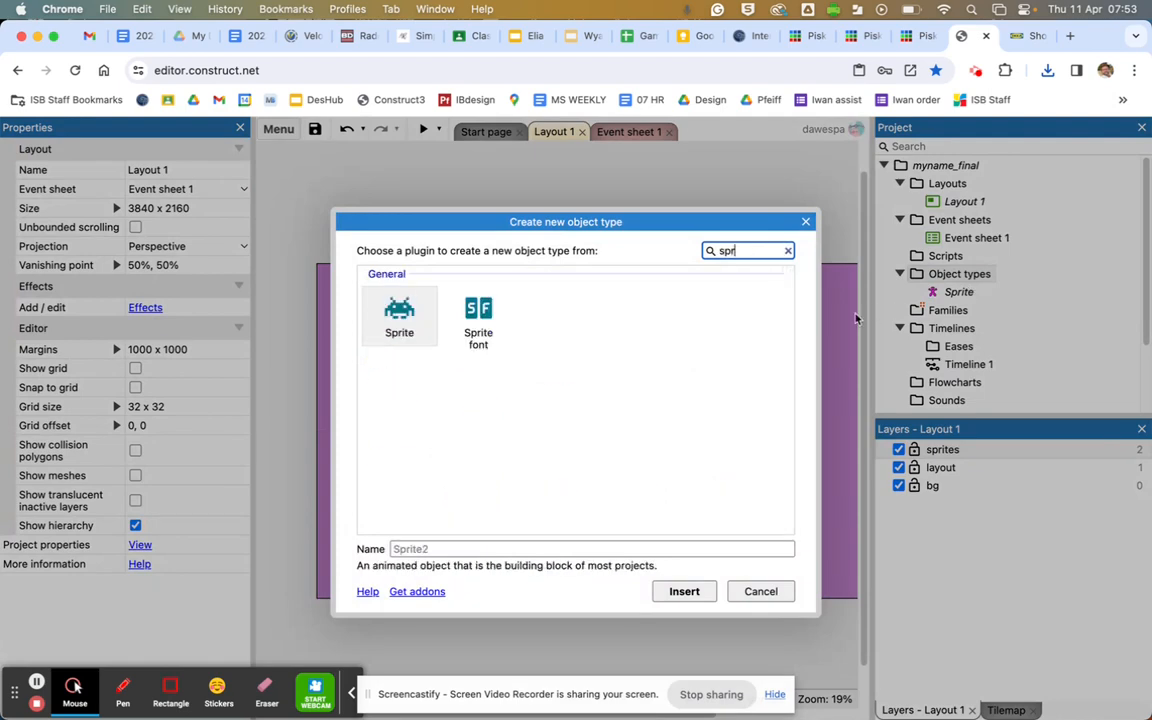
pyautogui.click(684, 591)
pyautogui.click(502, 413)
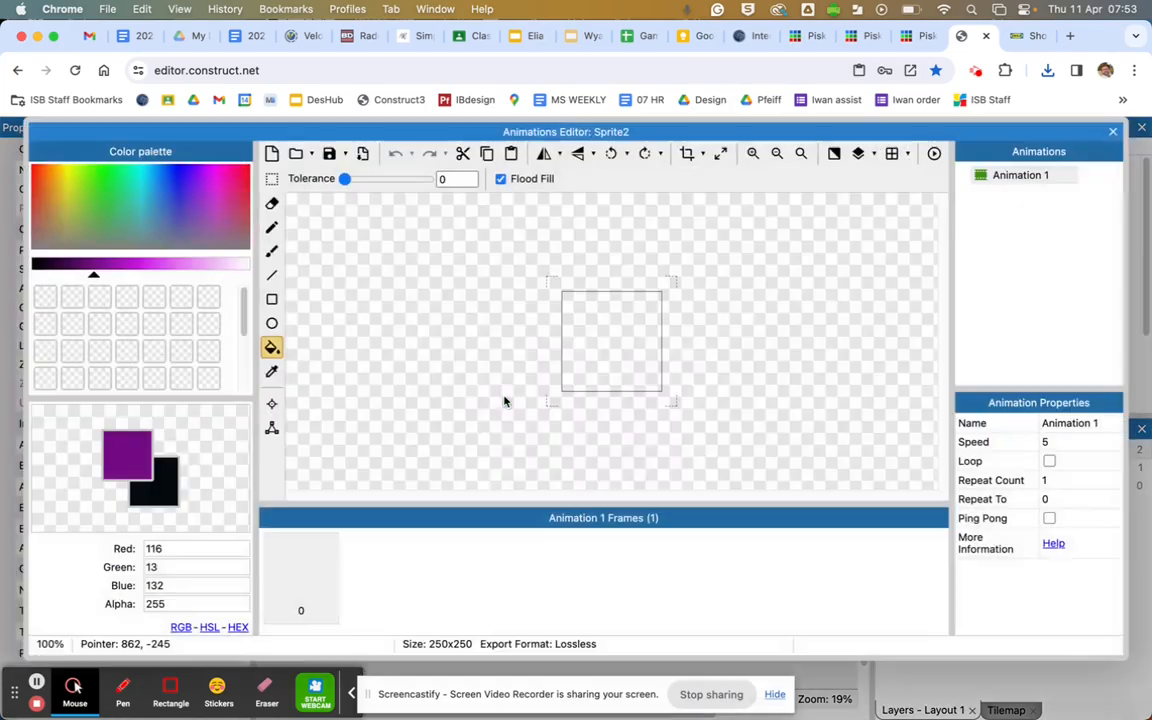
# Step: Load New Piskel-1.png (12).png from Downloads into the new sprite and stretch it across the layout from its upper-left corner
pyautogui.click(292, 156)
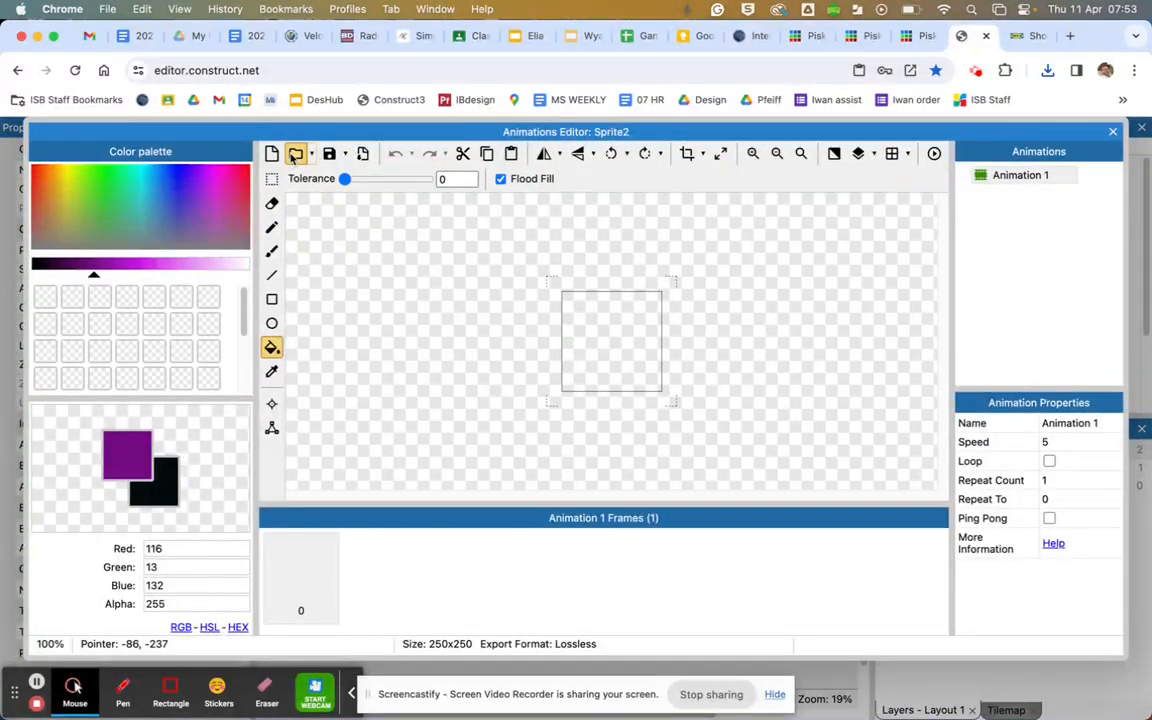
pyautogui.click(120, 214)
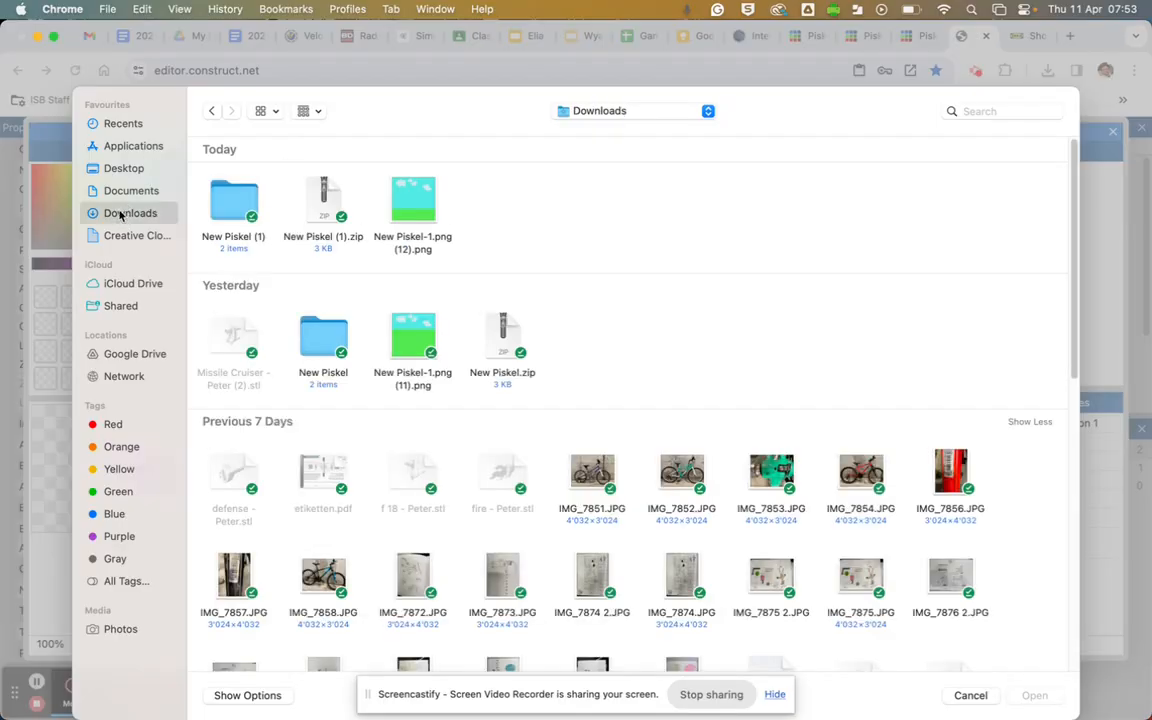
pyautogui.doubleClick(420, 205)
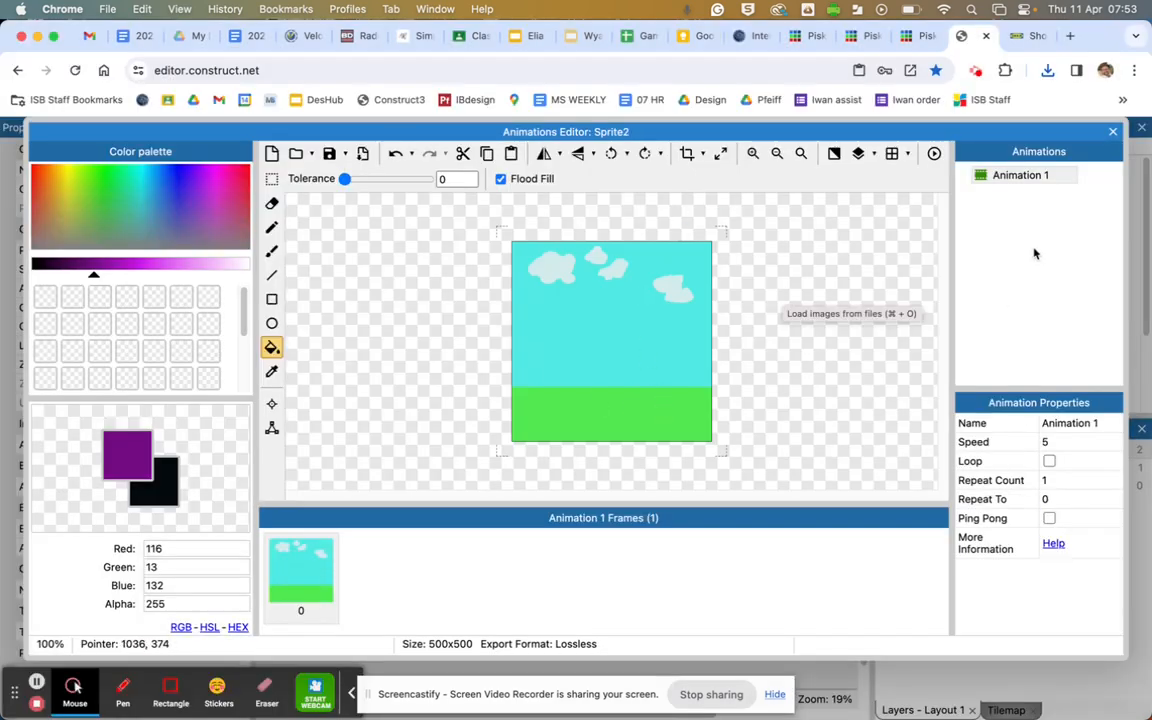
pyautogui.click(1114, 133)
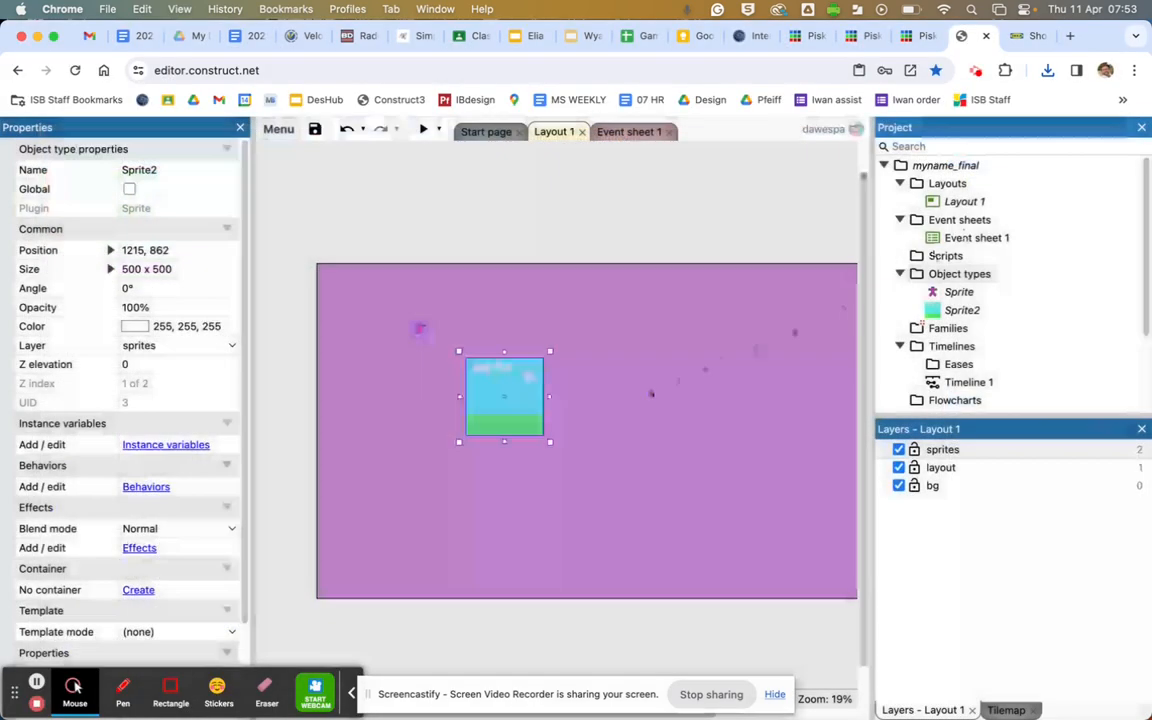
pyautogui.moveTo(458, 352); pyautogui.dragTo(310, 258)
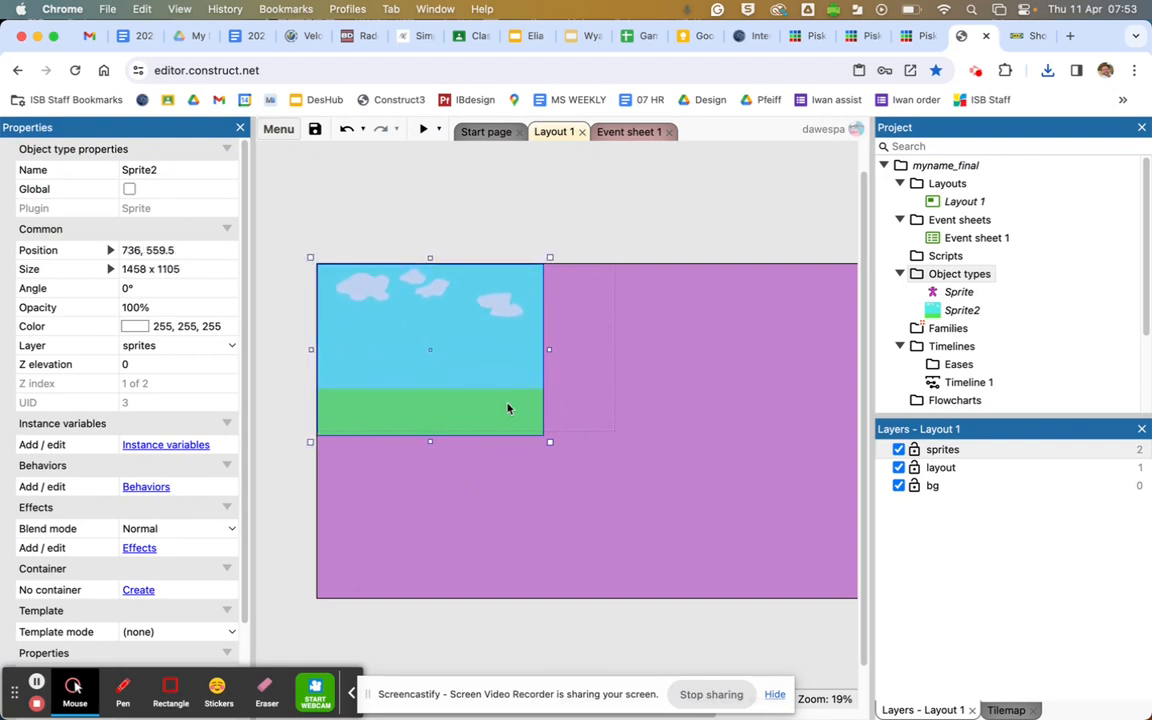
pyautogui.moveTo(553, 444); pyautogui.dragTo(846, 456)
# Step: Delete the stretched background sprite from the layout and remove its object type from the project
pyautogui.press('Delete')
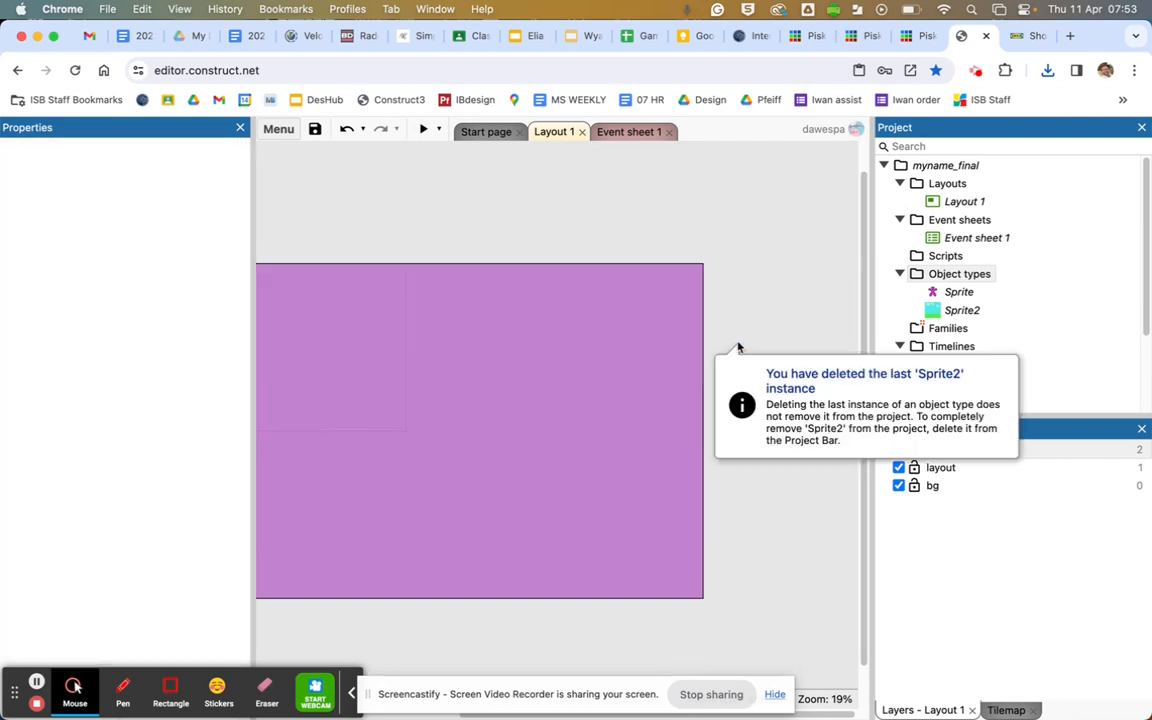
pyautogui.click(745, 402)
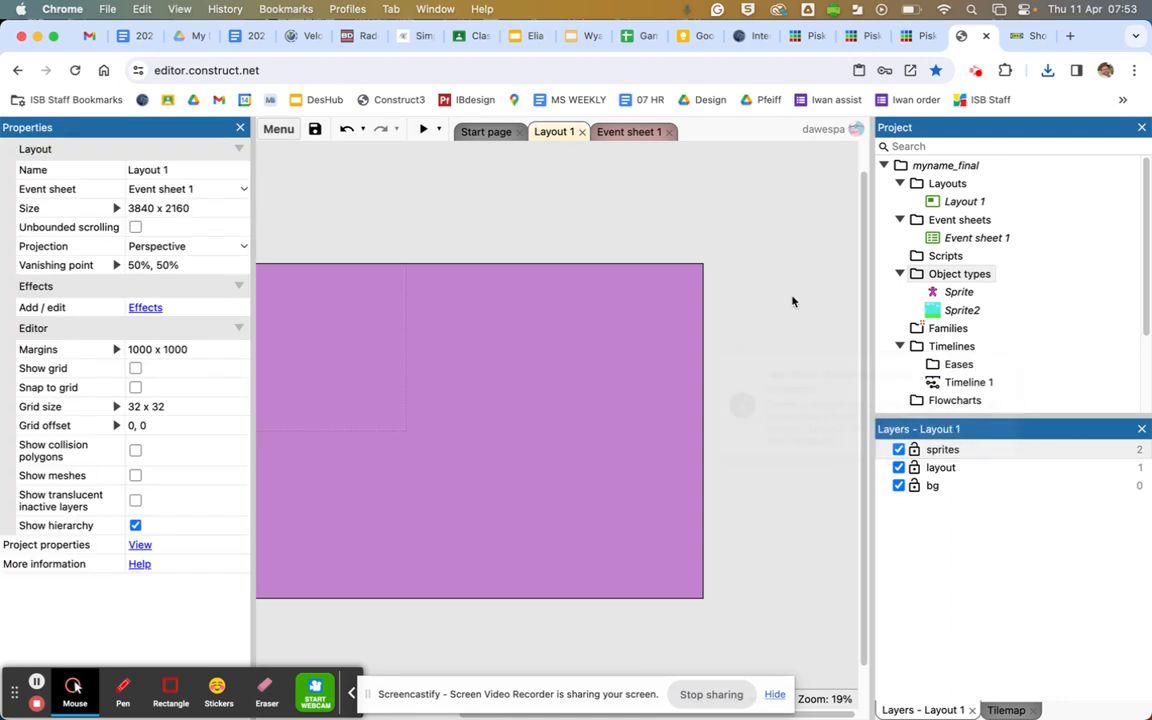
pyautogui.rightClick(945, 314)
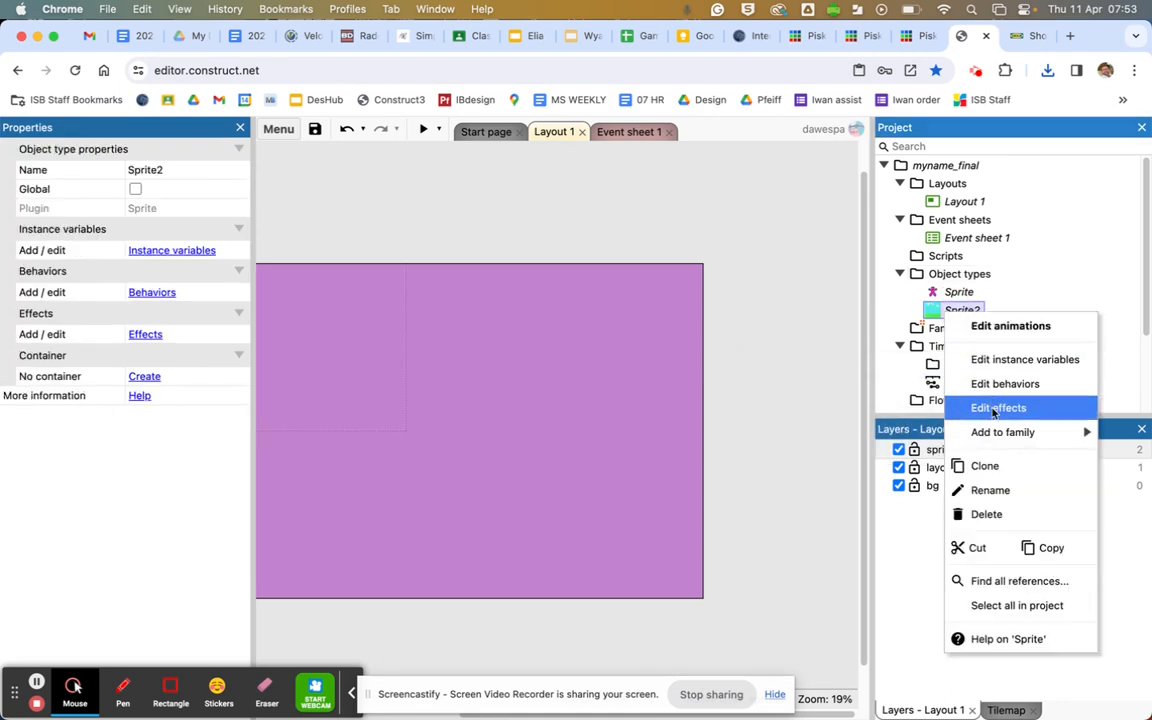
pyautogui.click(986, 513)
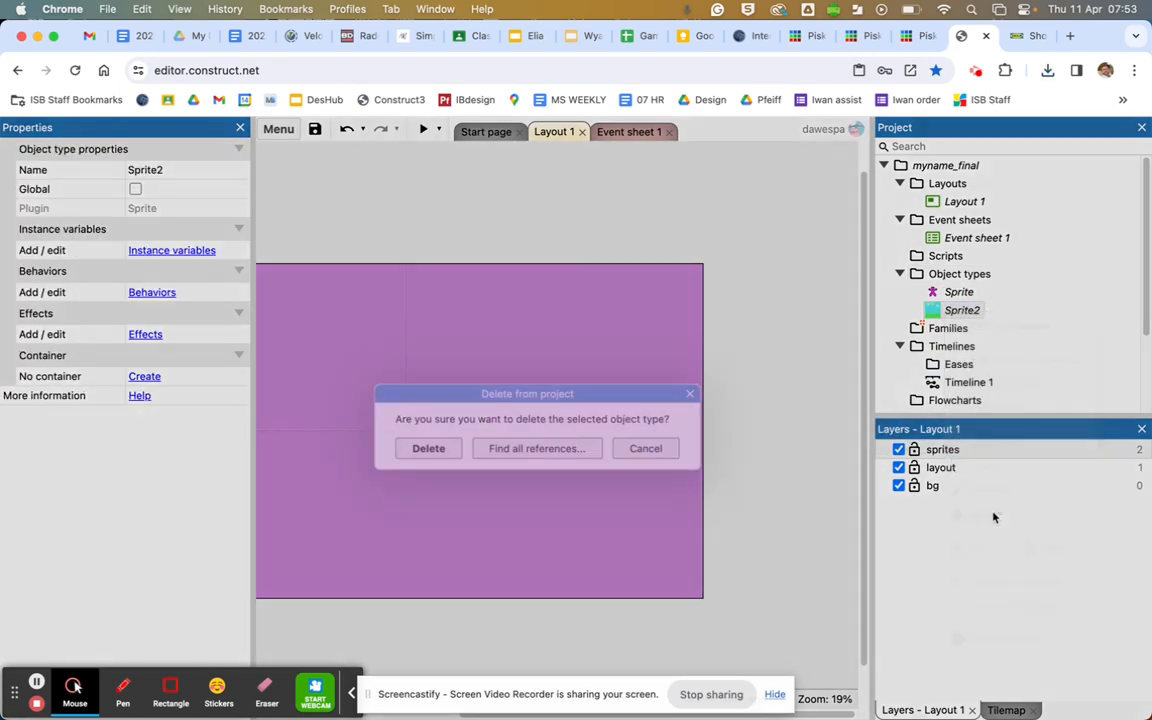
pyautogui.click(418, 453)
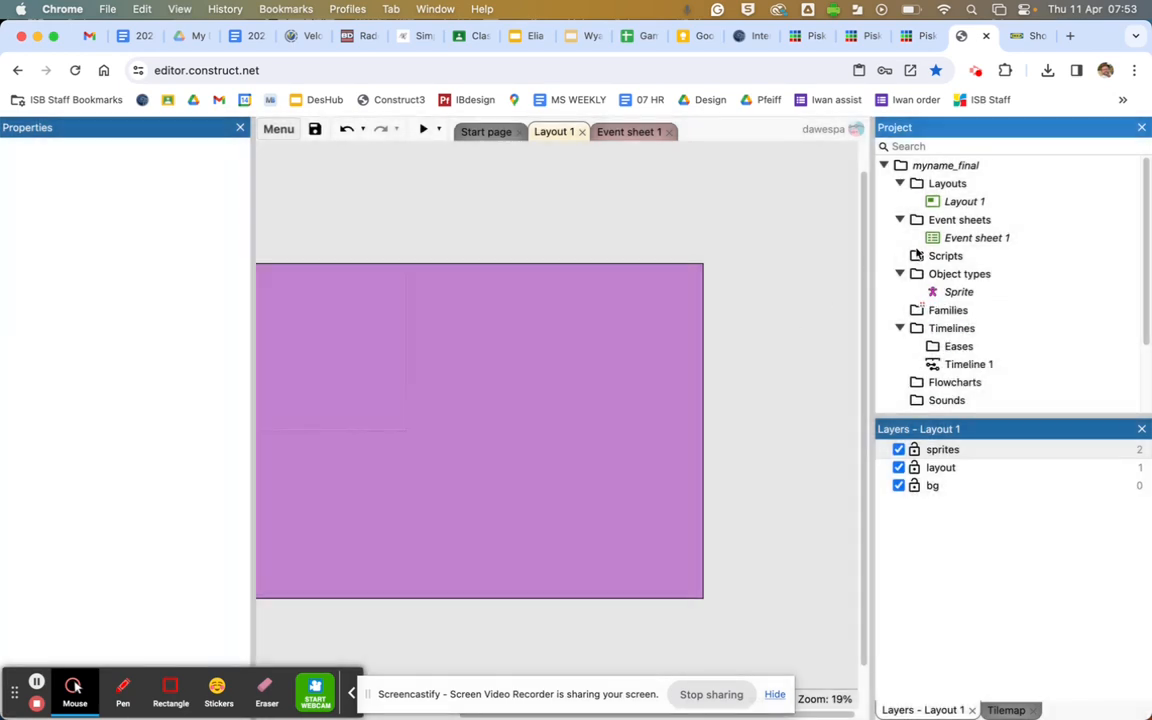
# Step: Insert a new Tiled Background object type and place it in the layout
pyautogui.rightClick(945, 276)
pyautogui.click(969, 291)
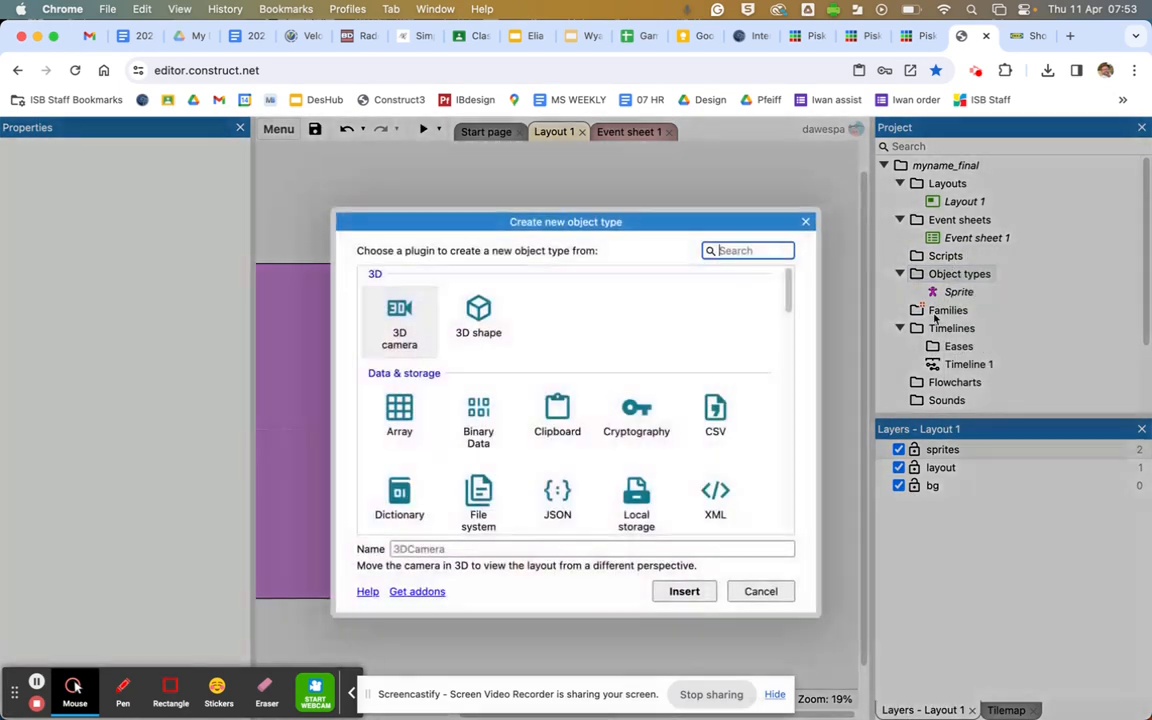
pyautogui.write('til')
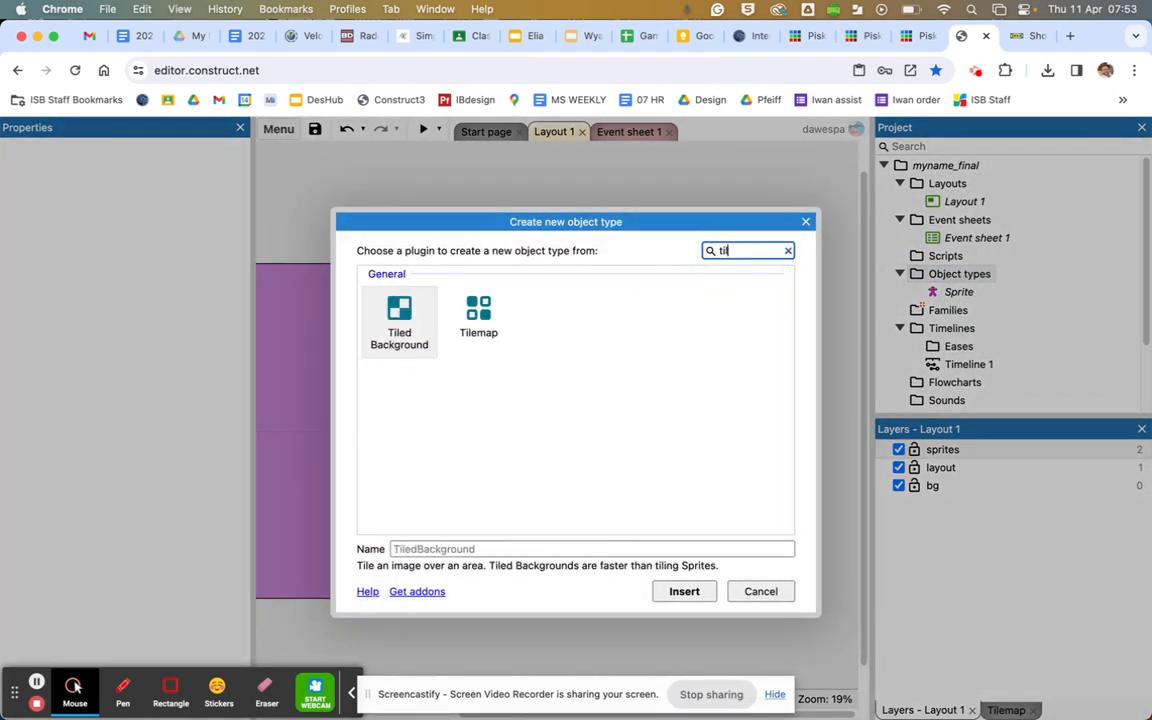
pyautogui.click(385, 315)
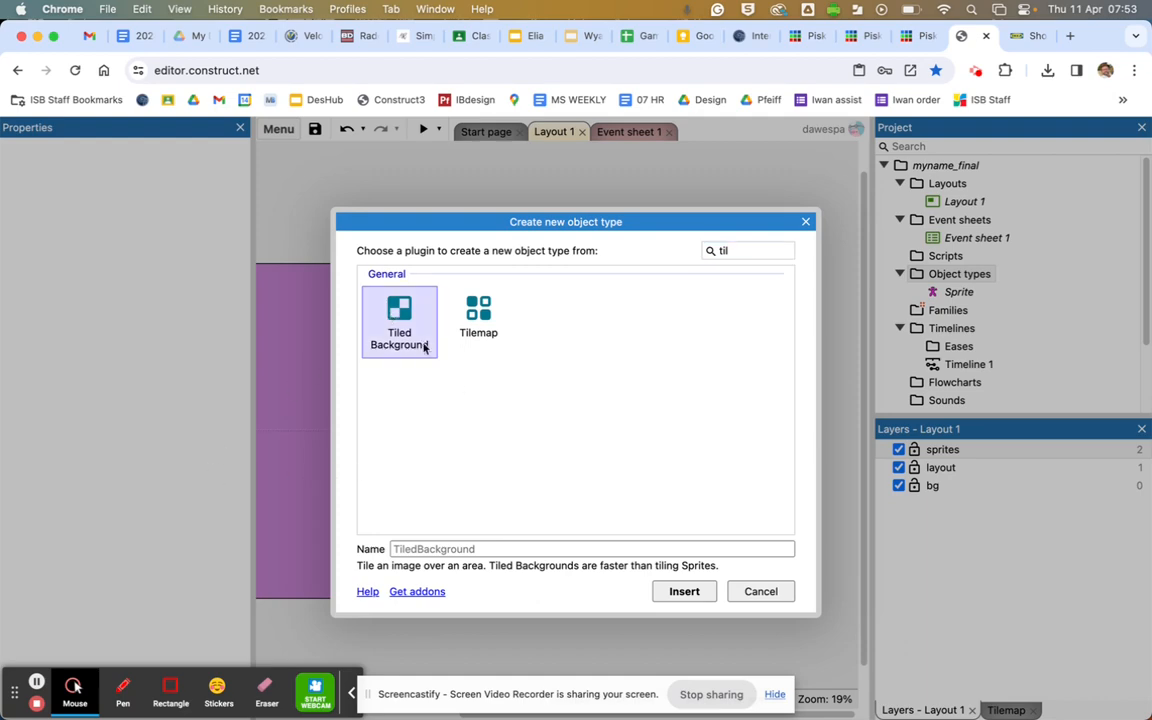
pyautogui.click(684, 591)
pyautogui.click(406, 401)
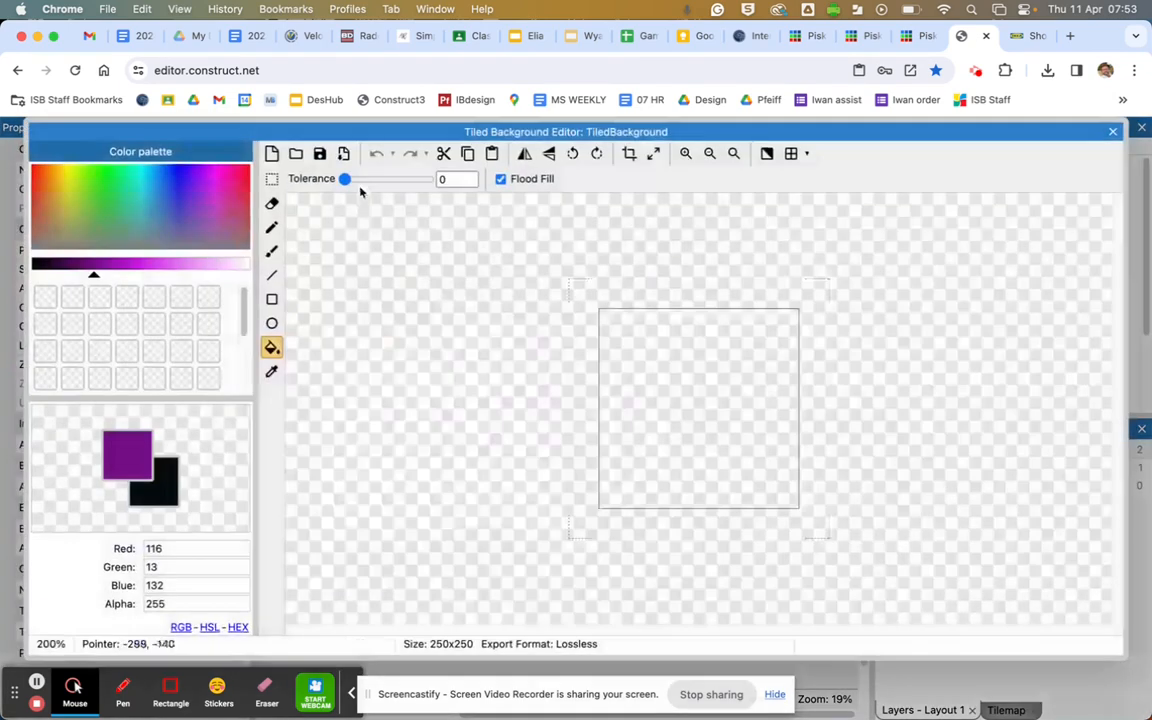
# Step: Load the exported sky and clouds PNG into the tiled background and close its image editor
pyautogui.click(295, 153)
pyautogui.click(403, 205)
pyautogui.doubleClick(403, 210)
pyautogui.scroll(4, 684, 456)
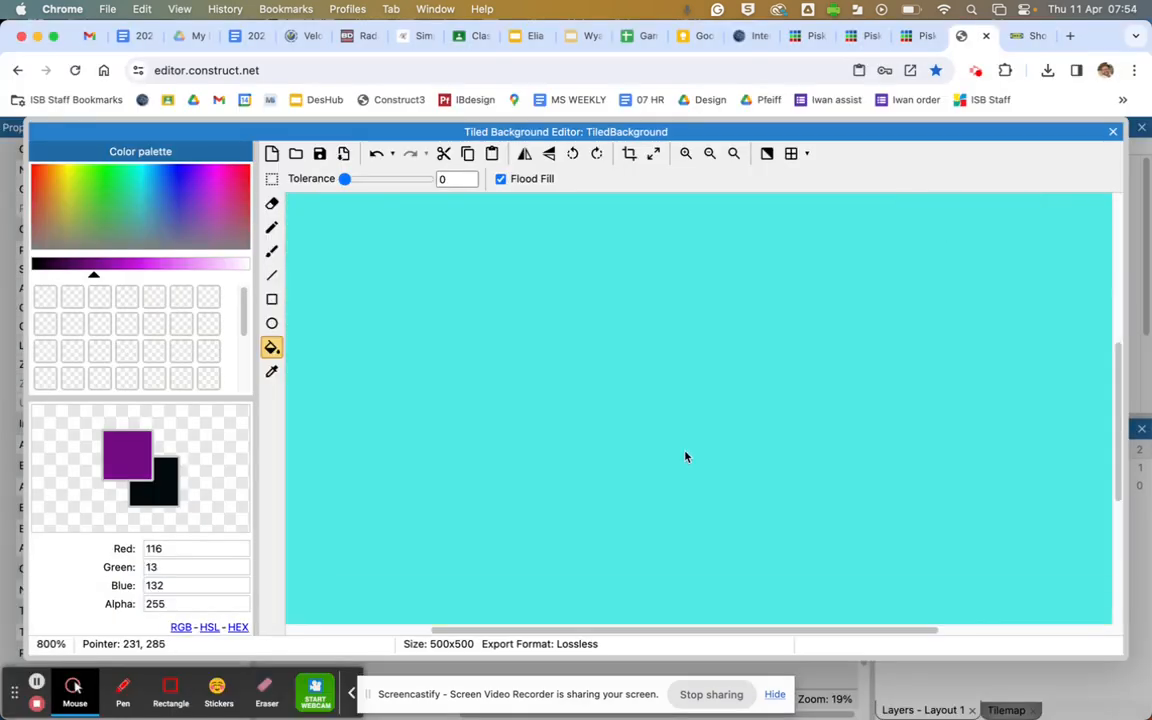
pyautogui.scroll(-8, 684, 453)
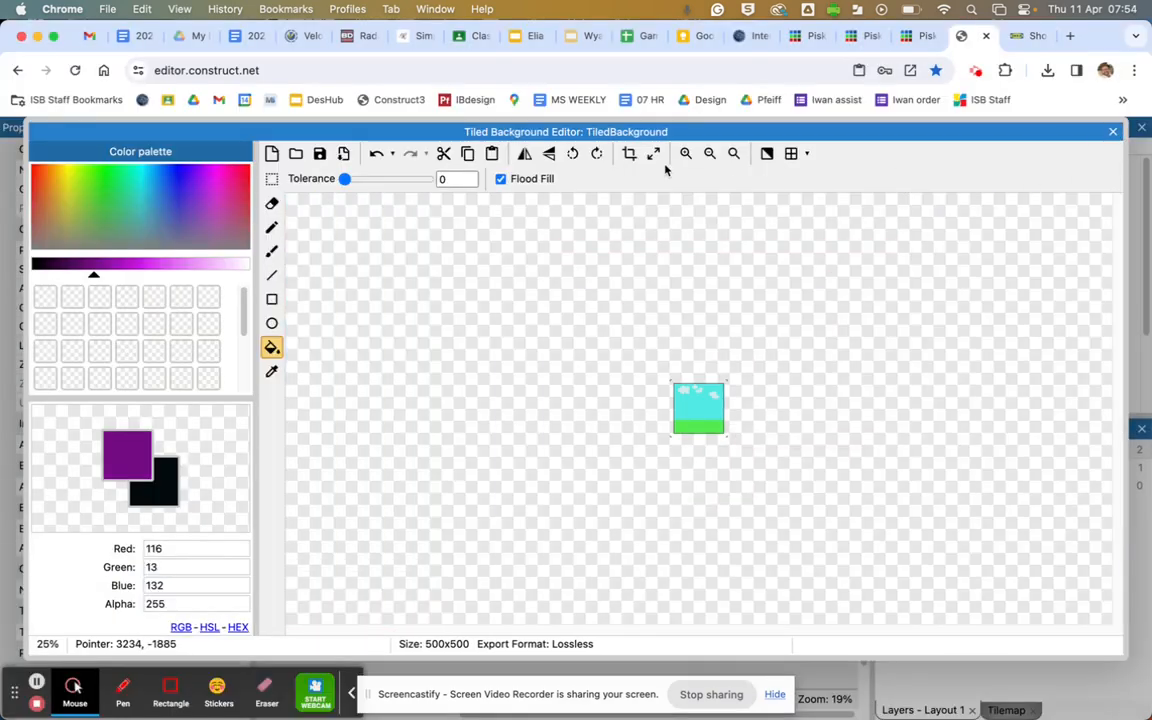
pyautogui.click(1112, 131)
# Step: Stretch the tiled background into a strip about 4898 x 481 and align it with the layout's left edge
pyautogui.moveTo(434, 426); pyautogui.dragTo(875, 490)
pyautogui.scroll(-3, 581, 542)
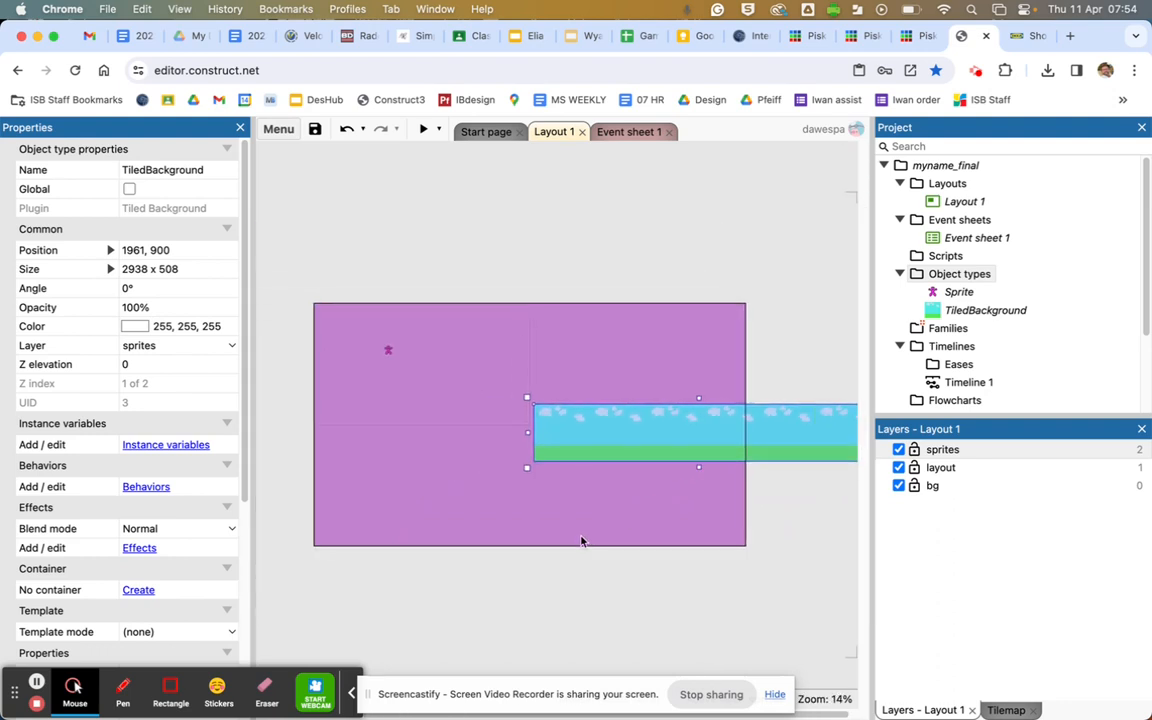
pyautogui.moveTo(552, 431); pyautogui.dragTo(342, 396)
pyautogui.click(340, 394)
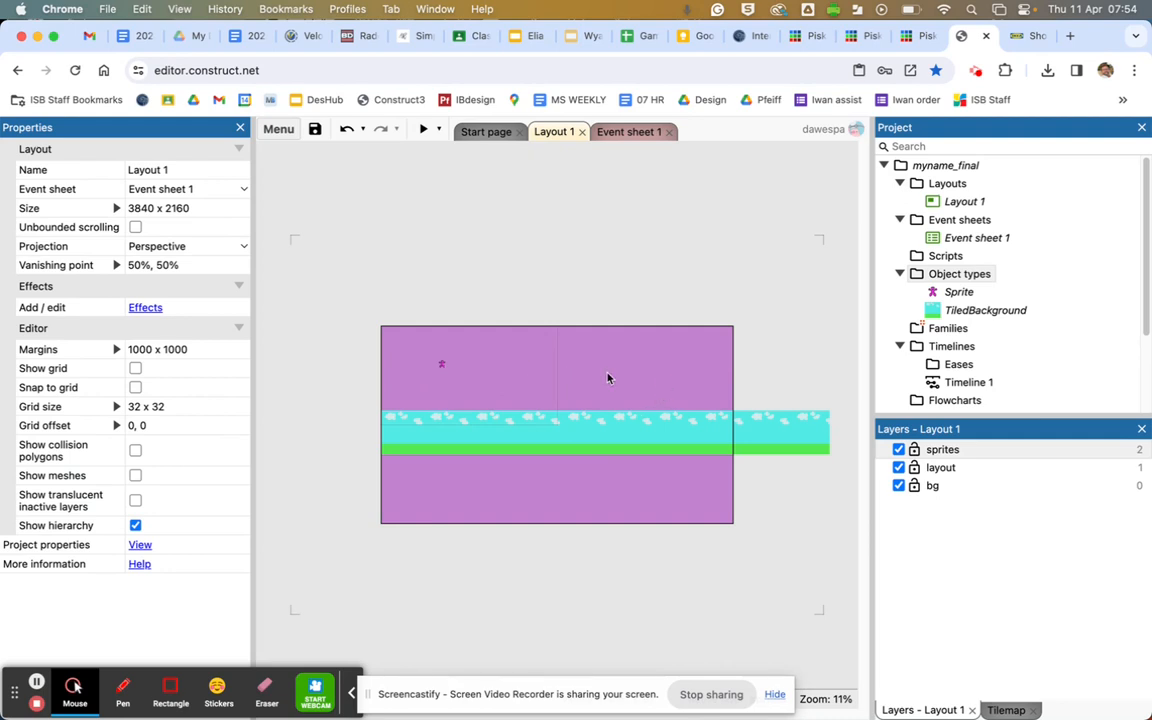
# Step: Set the size of Layout 1 to 3840 x 500
pyautogui.click(140, 208)
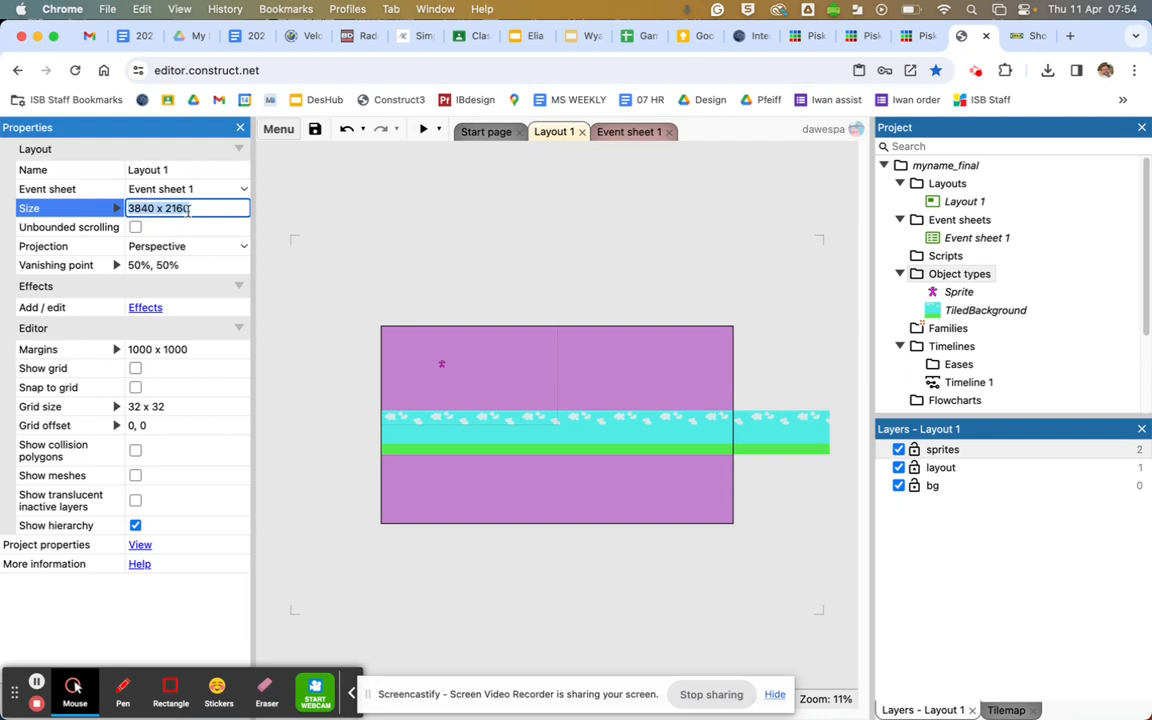
pyautogui.click(190, 209)
pyautogui.press('Tab')
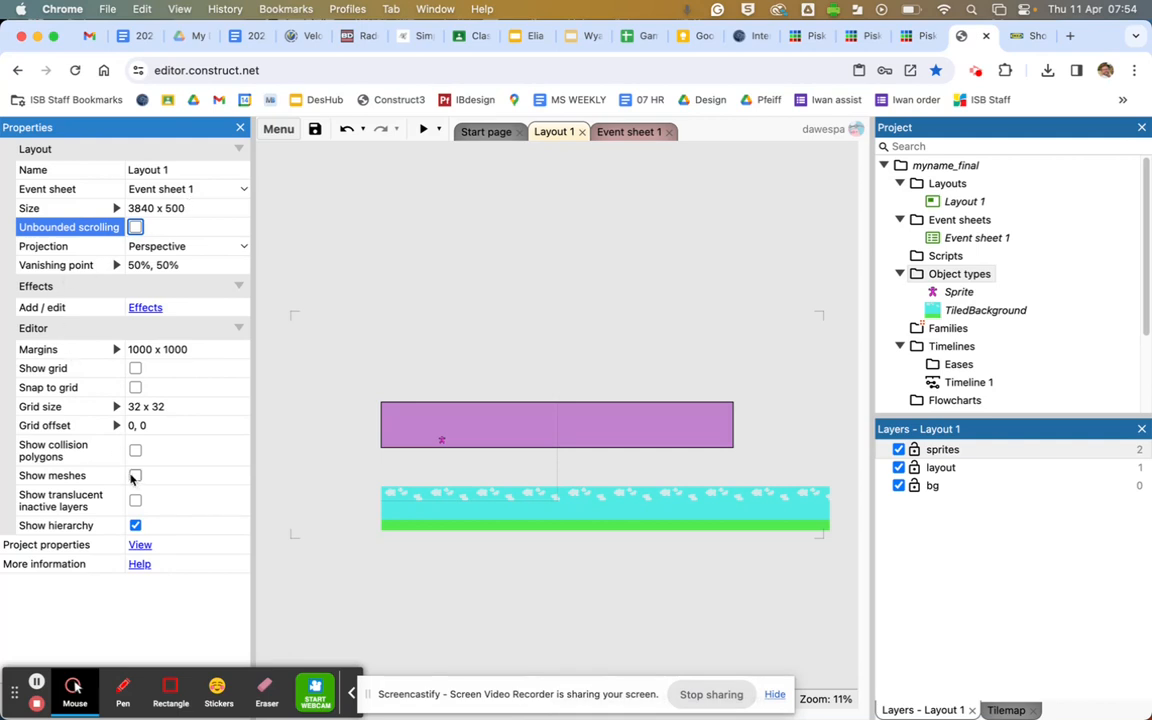
# Step: Open the project properties and set the viewport size to 1920 x 500
pyautogui.click(955, 183)
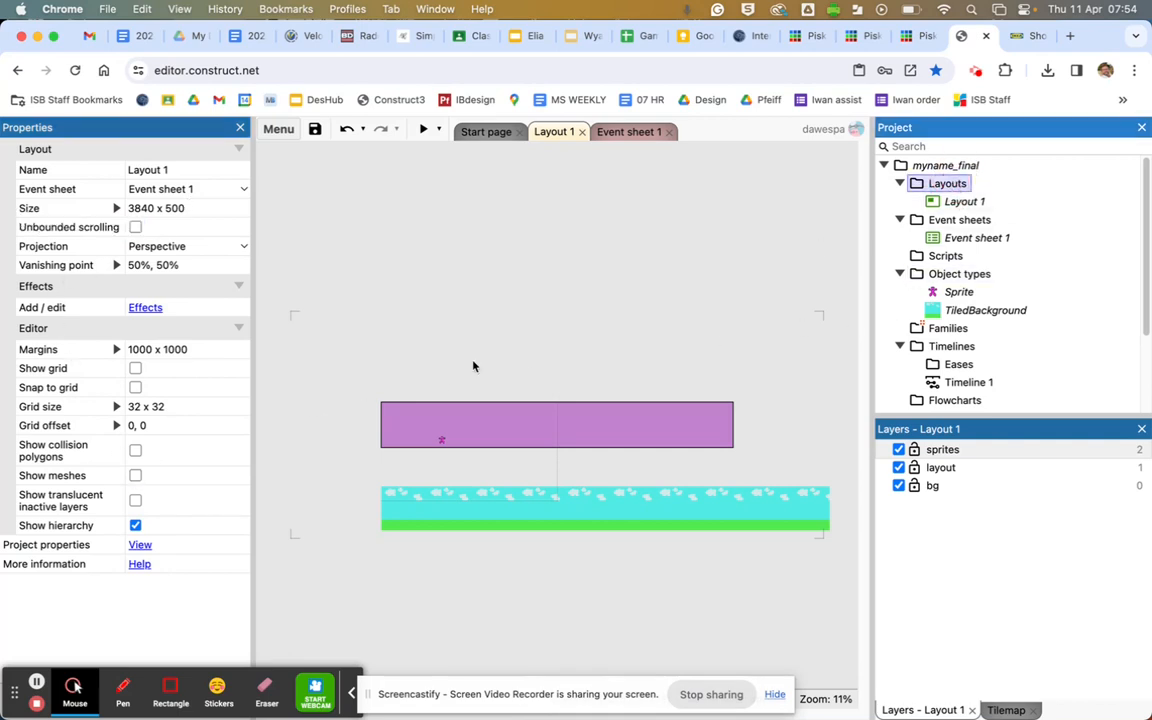
pyautogui.click(139, 545)
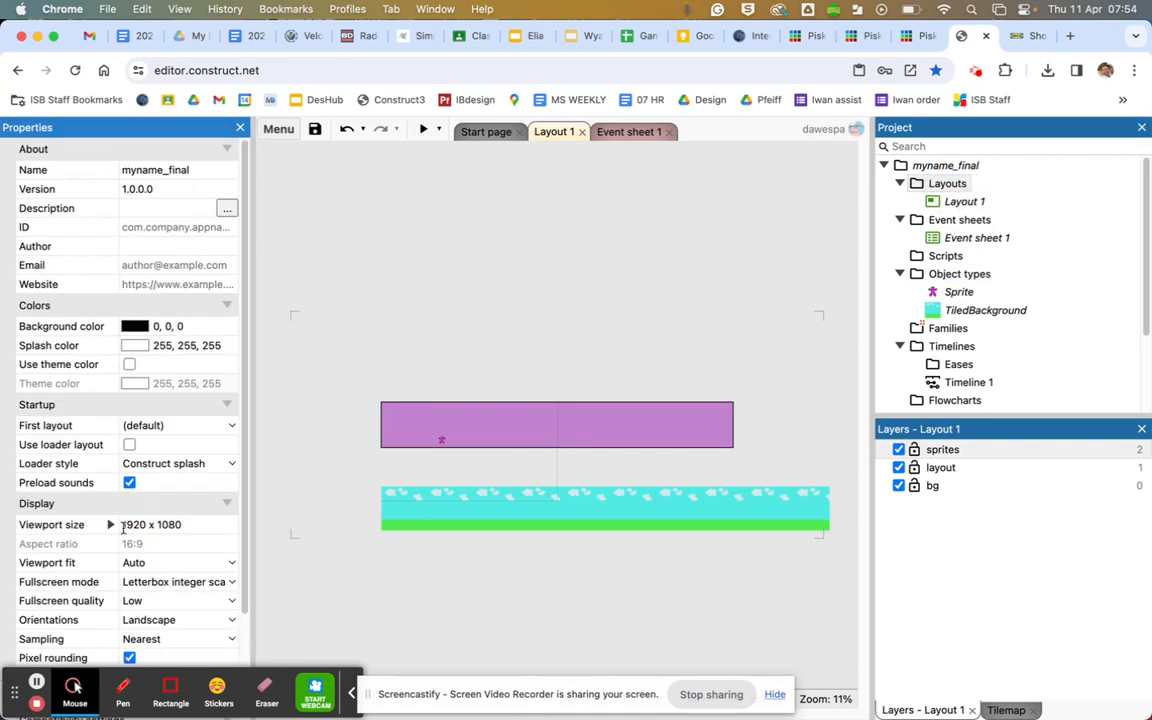
pyautogui.click(136, 526)
pyautogui.moveTo(182, 524); pyautogui.dragTo(162, 524)
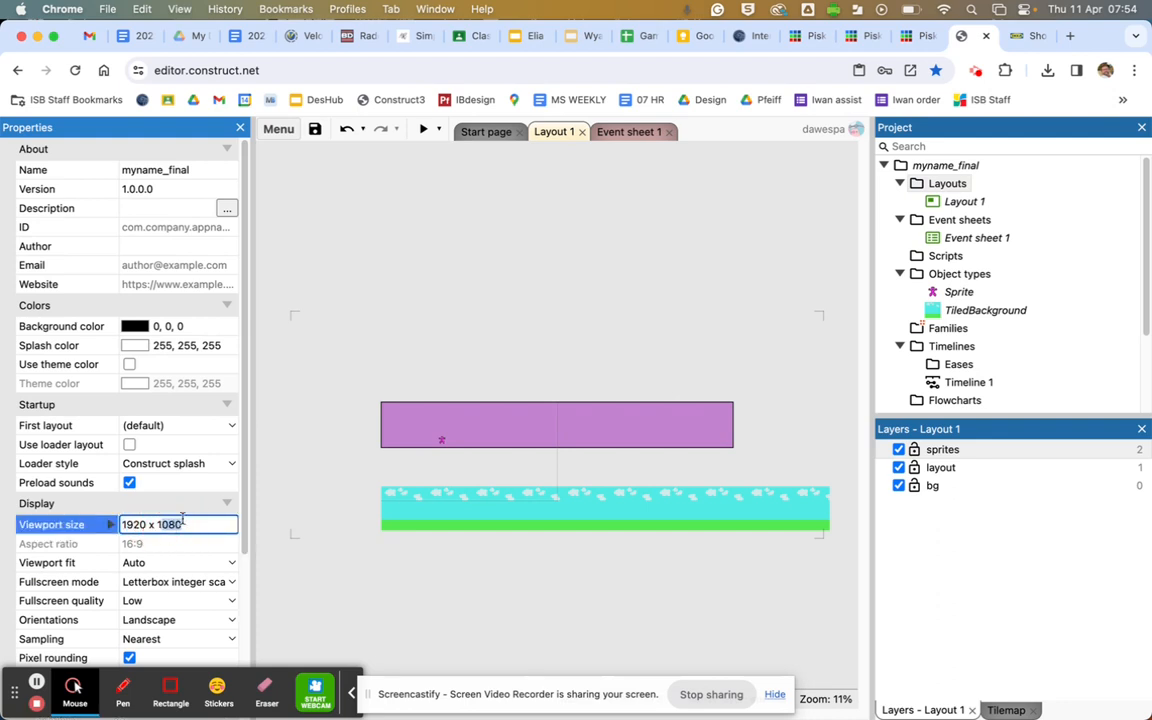
pyautogui.press('BackSpace')
pyautogui.press('BackSpace')
pyautogui.press('Tab')
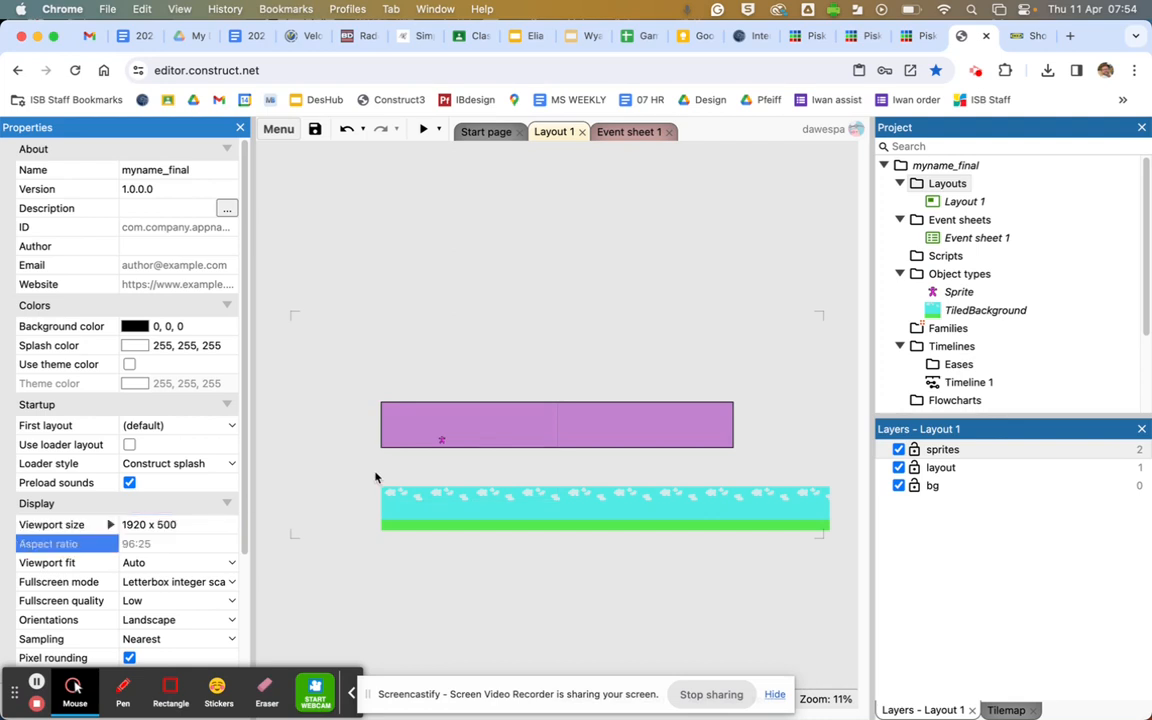
# Step: Move the tiled background up over the layout area and assign it to the layer named layout
pyautogui.moveTo(447, 511); pyautogui.dragTo(447, 426)
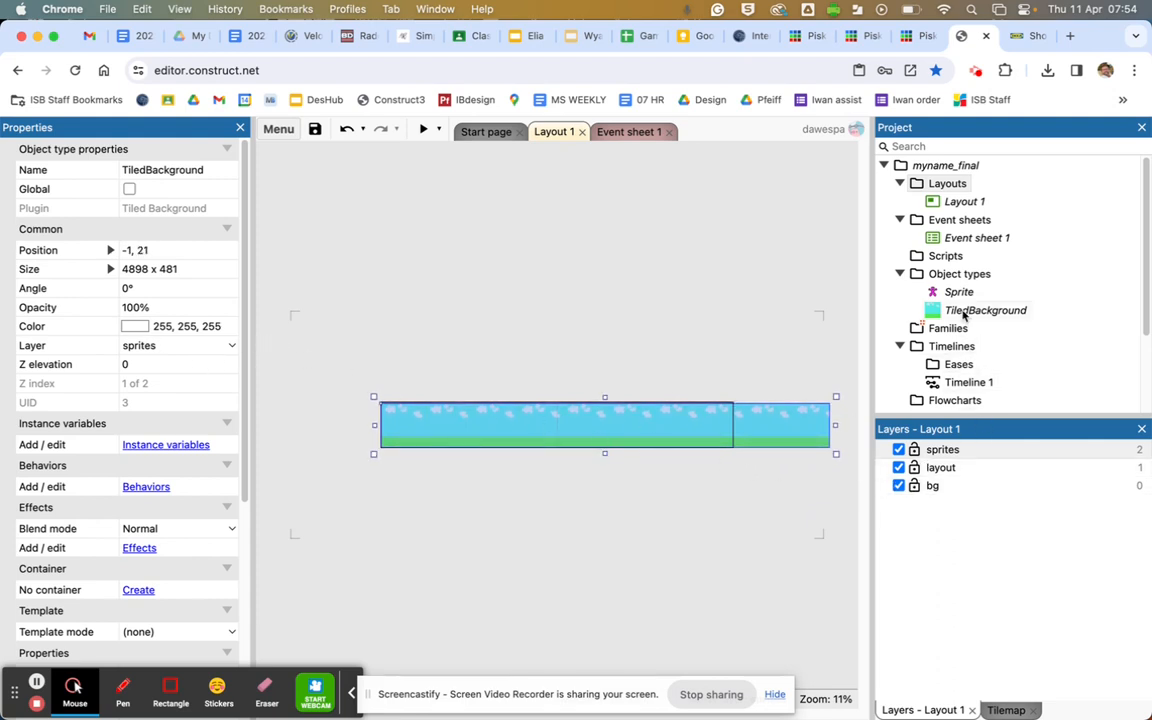
pyautogui.click(145, 347)
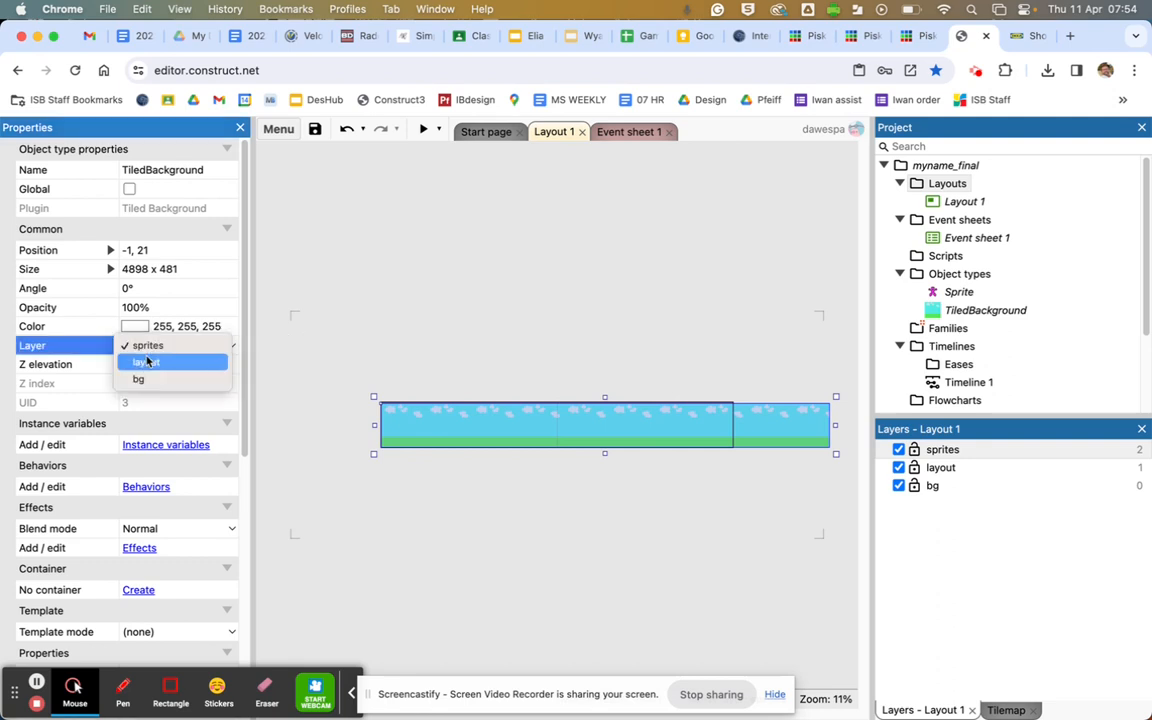
pyautogui.click(149, 363)
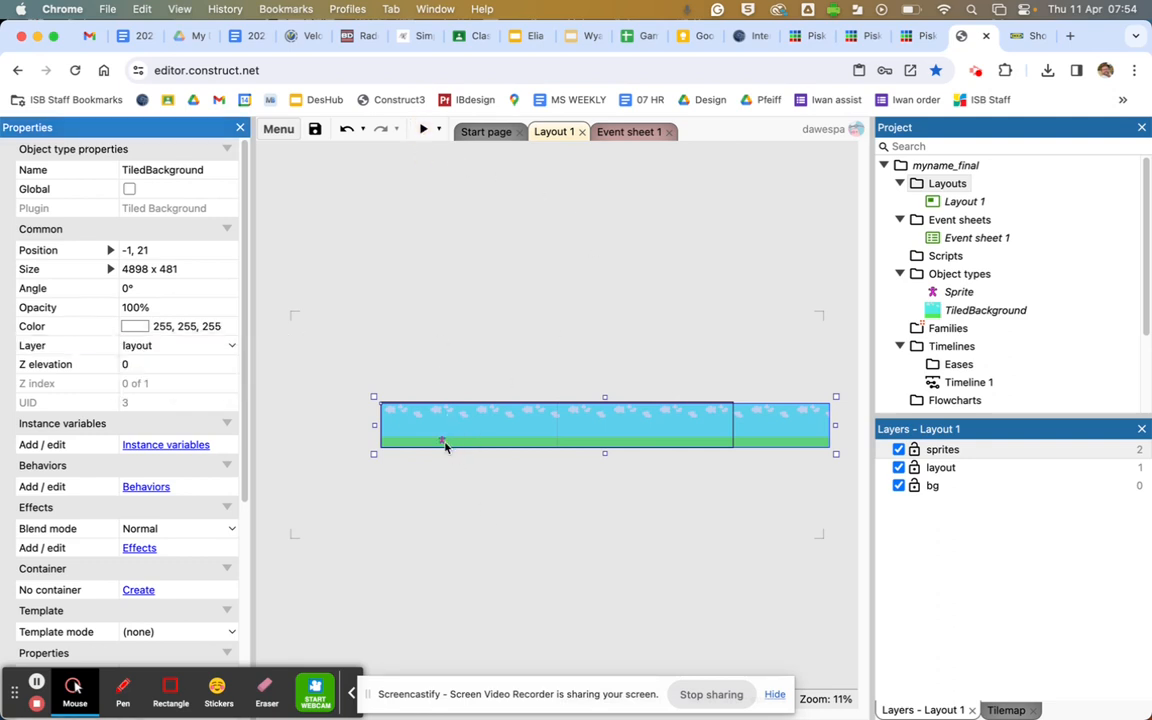
# Step: Move the character up into the sky area to about 631, 220, preview the game and close the preview
pyautogui.moveTo(443, 443); pyautogui.dragTo(441, 424)
pyautogui.click(424, 130)
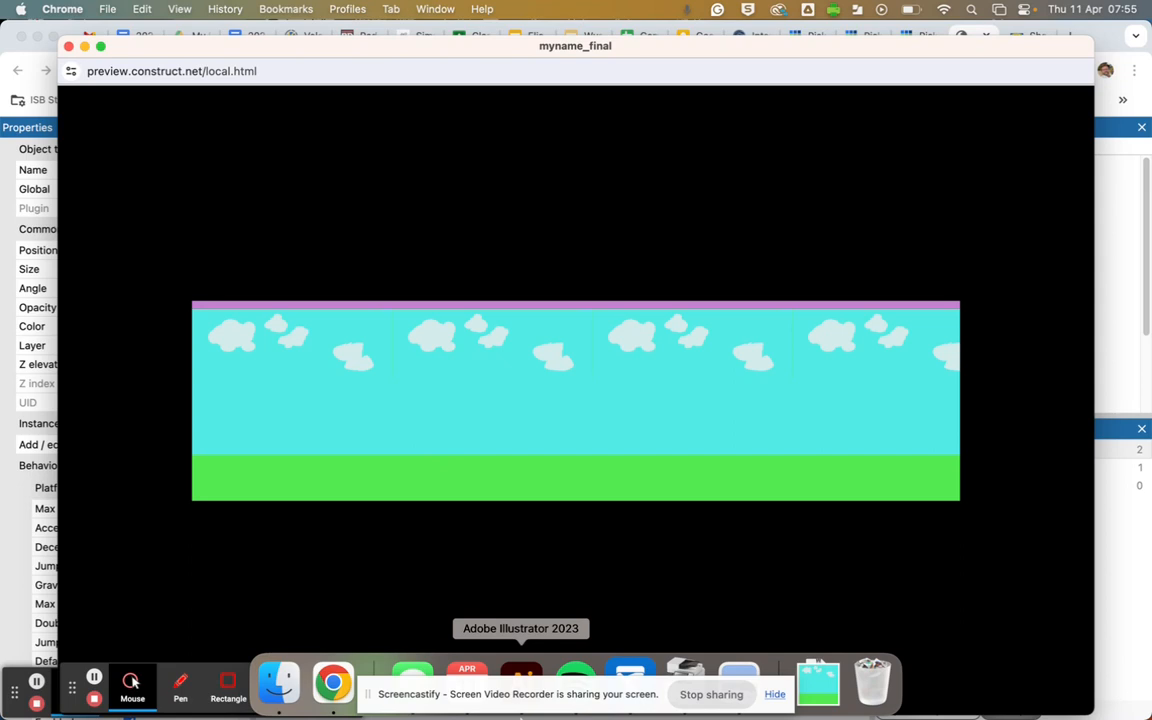
pyautogui.click(68, 46)
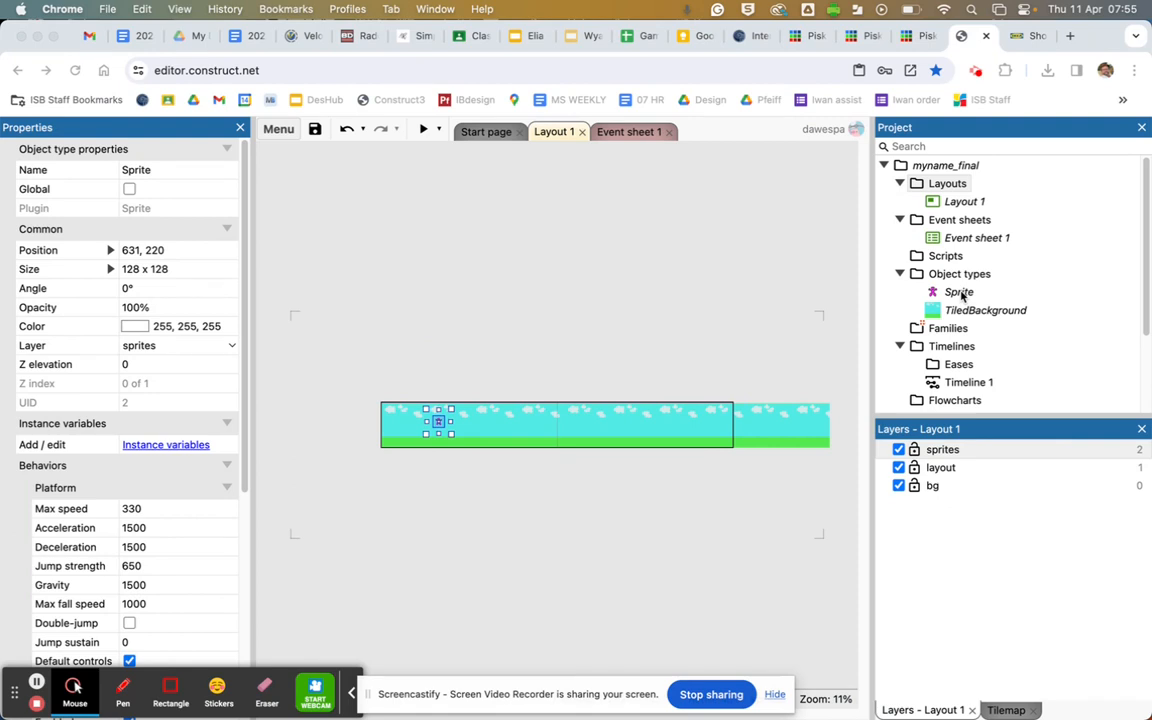
# Step: Reposition the tiled background to about 2, 3 and extend its height to about 499 so it covers the layout
pyautogui.keyDown('ctrl'); pyautogui.scroll(5, 450, 435); pyautogui.keyUp('ctrl')
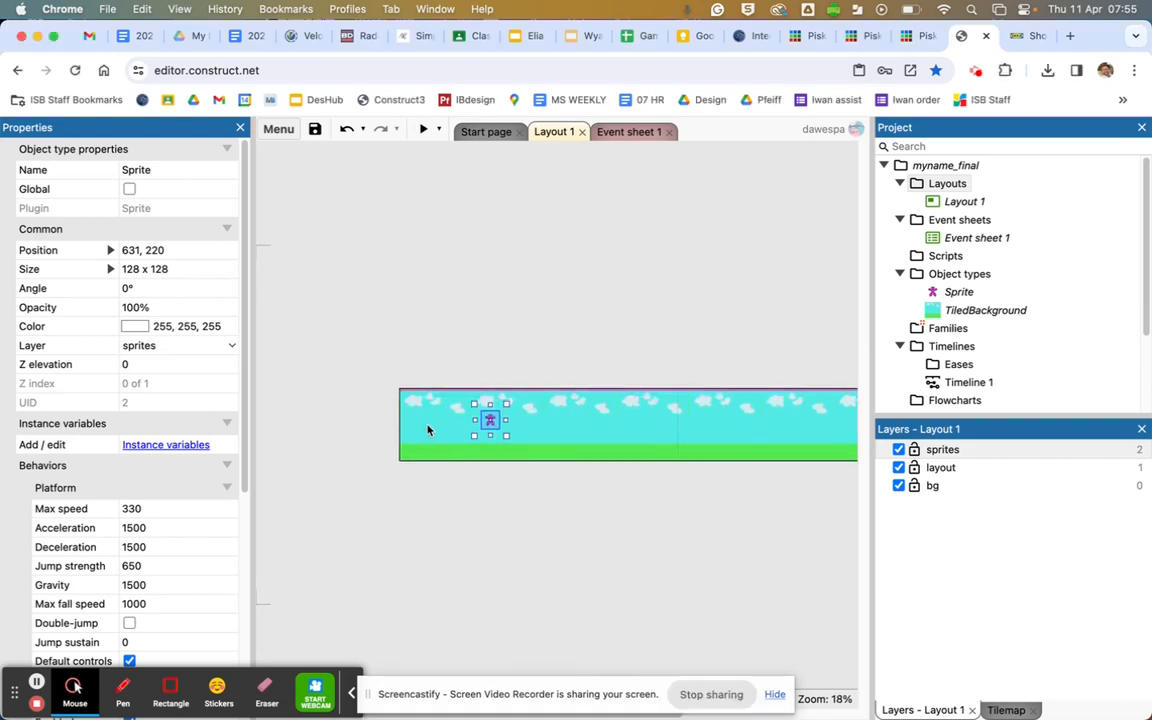
pyautogui.click(350, 437)
pyautogui.moveTo(689, 436); pyautogui.dragTo(689, 437)
pyautogui.moveTo(754, 384); pyautogui.dragTo(755, 383)
pyautogui.moveTo(754, 463); pyautogui.dragTo(754, 465)
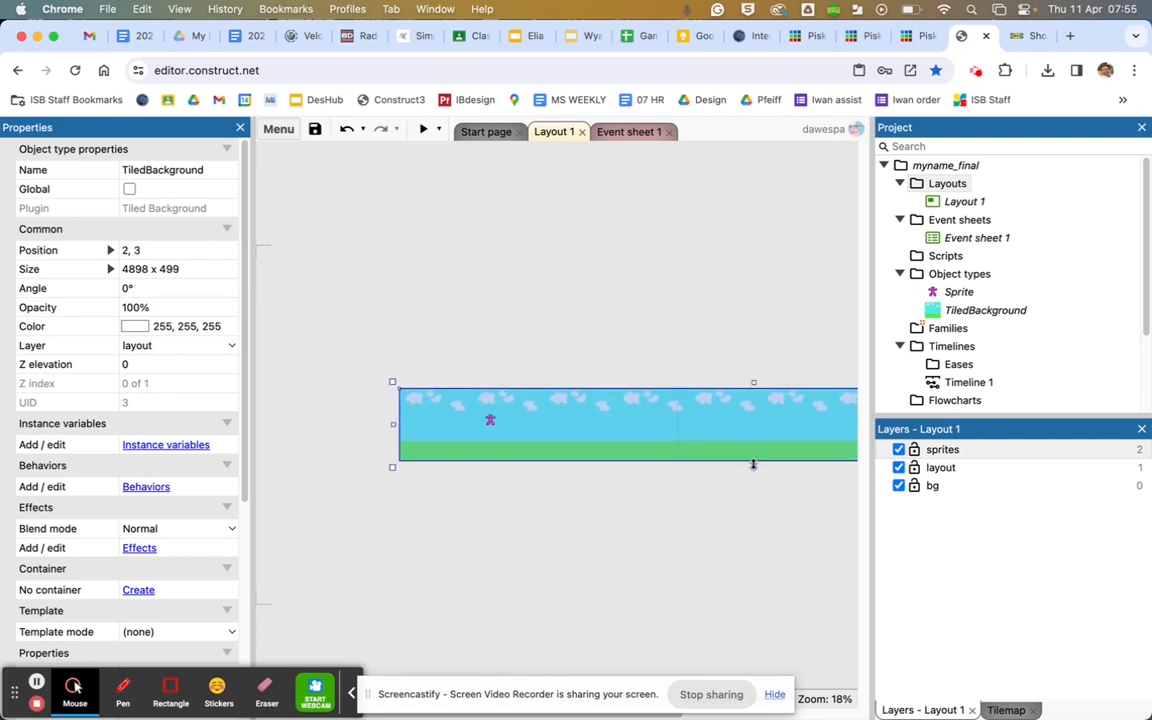
# Step: Create a new Sprite object type and place it at about 257, 246 near the layout's left end
pyautogui.rightClick(940, 273)
pyautogui.click(968, 282)
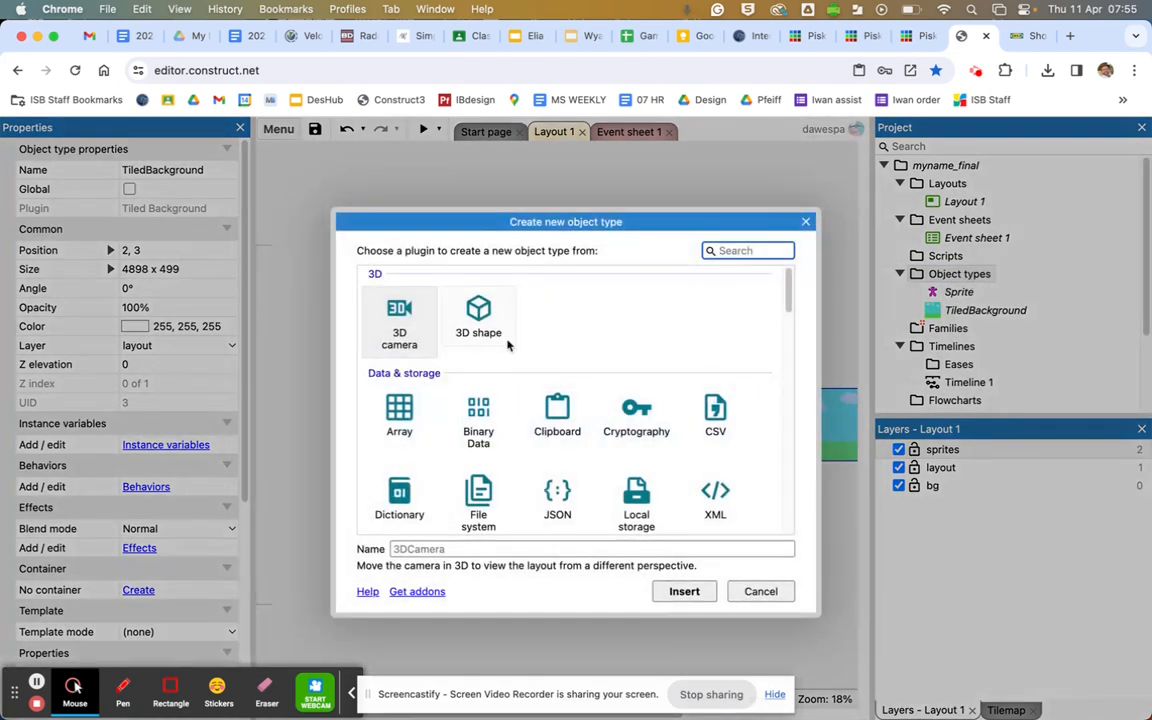
pyautogui.write('spr')
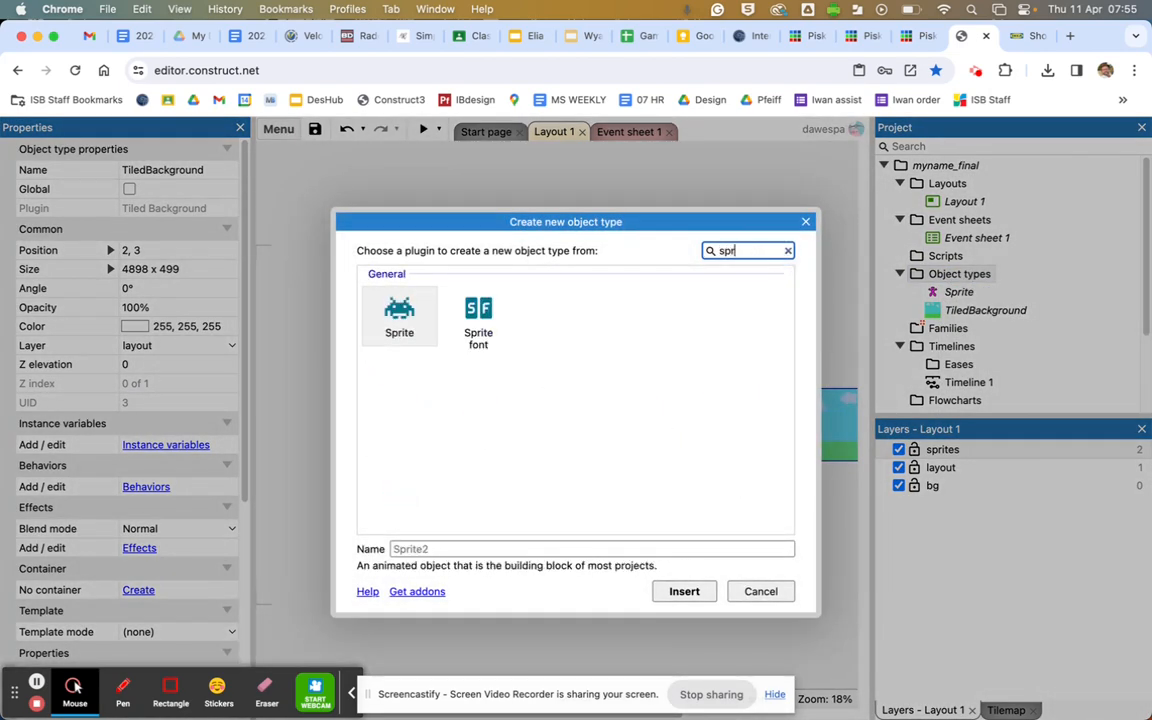
pyautogui.doubleClick(400, 312)
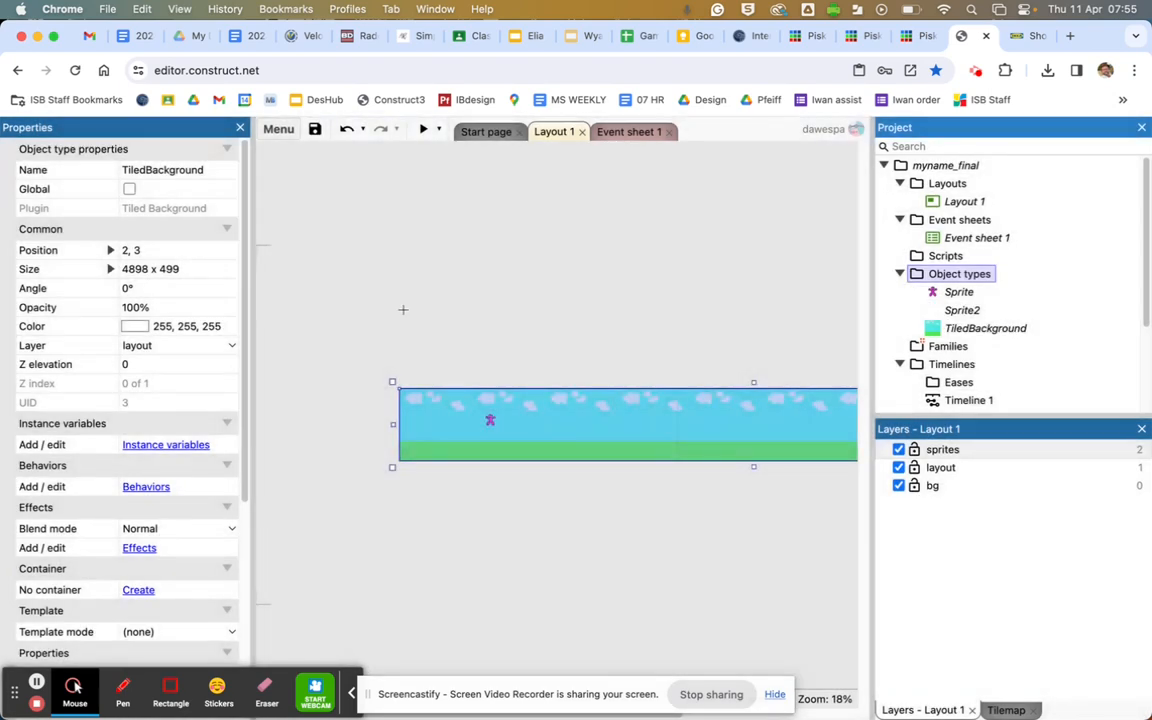
pyautogui.click(436, 421)
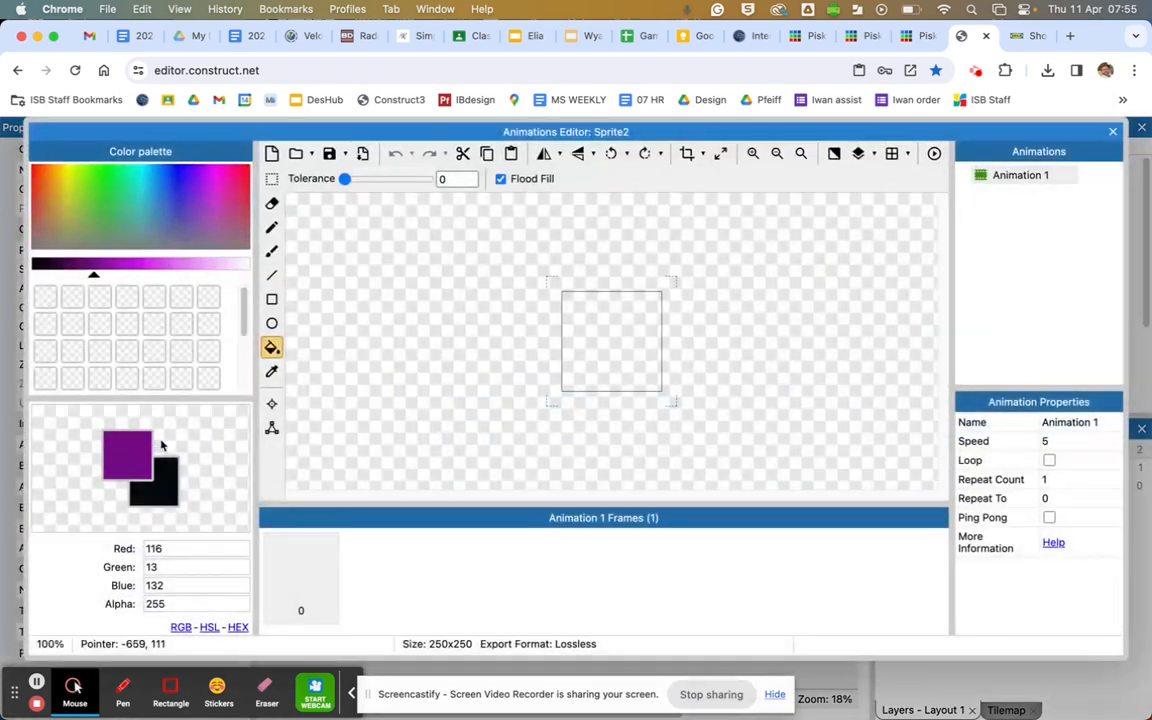
# Step: Fill the new sprite's frame with dark red (134, 10, 43) and close the Animations Editor
pyautogui.click(209, 175)
pyautogui.click(242, 176)
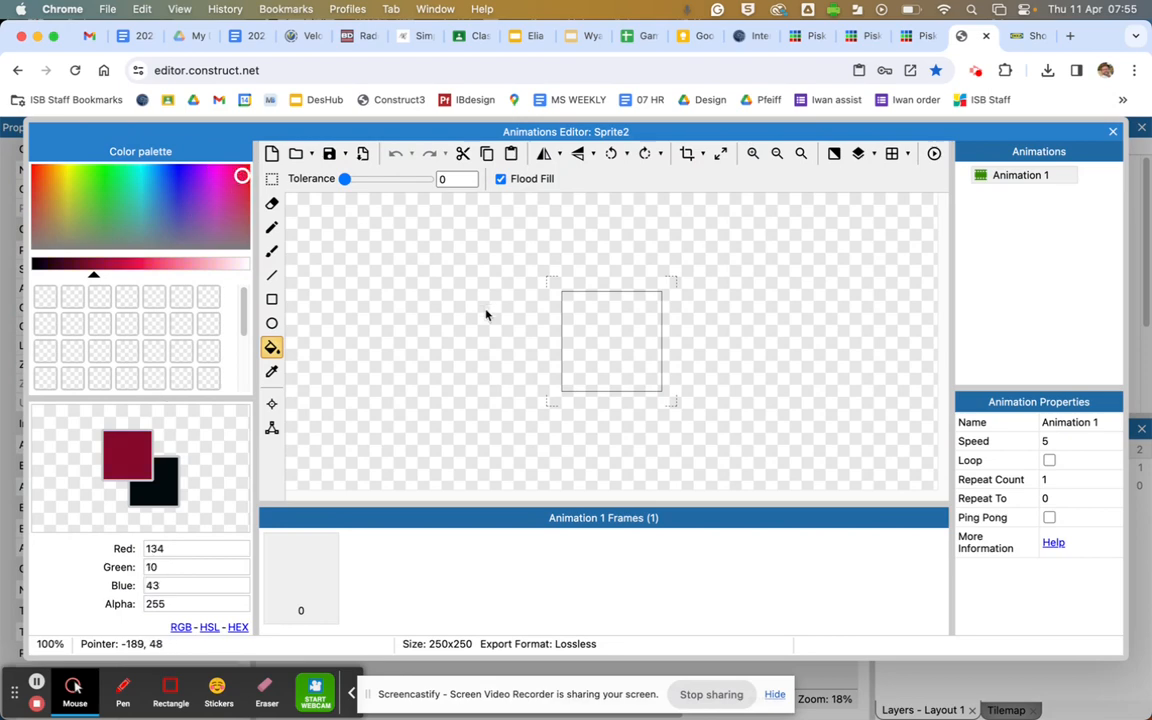
pyautogui.click(598, 344)
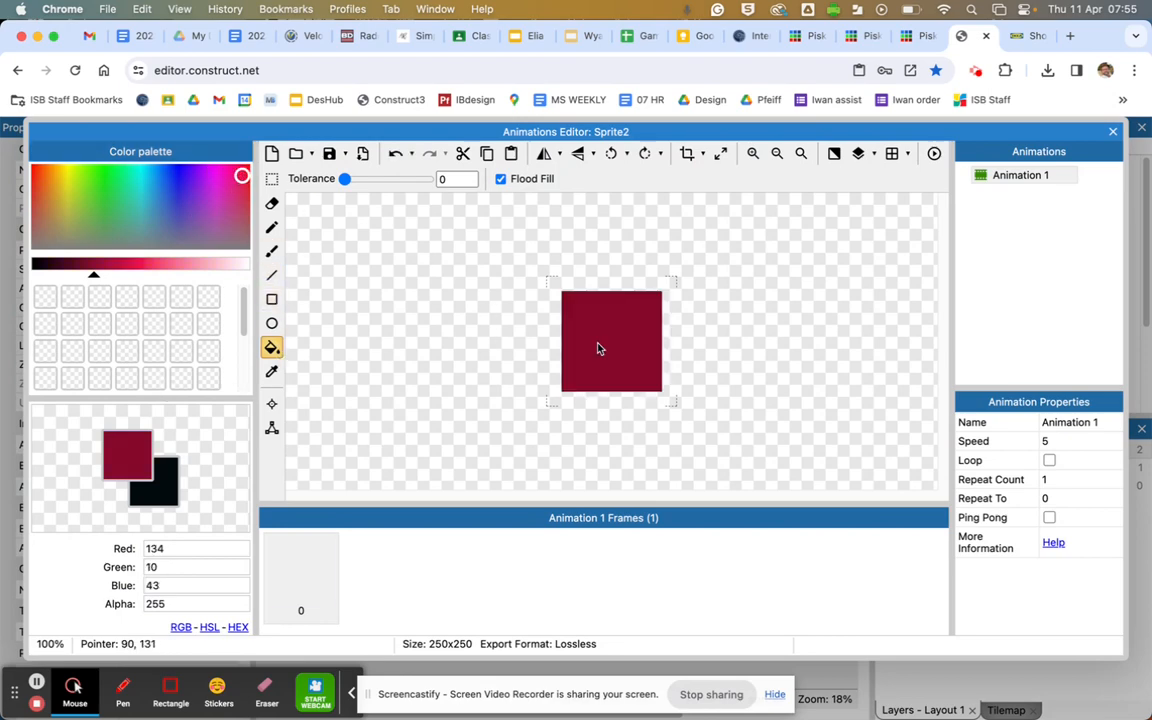
pyautogui.click(1113, 134)
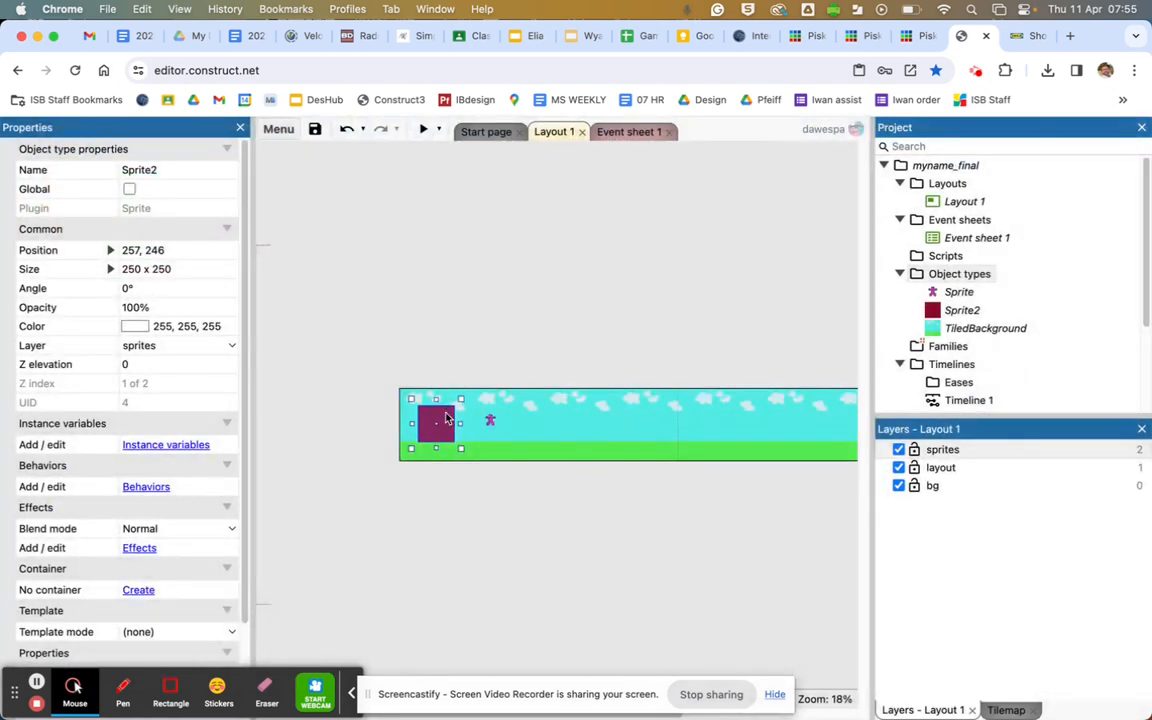
# Step: Reshape the red sprite into a ground strip about 1246 x 71 at 631, 430 and add three floating copies about 384 x 71
pyautogui.moveTo(463, 425); pyautogui.dragTo(507, 425)
pyautogui.moveTo(641, 406); pyautogui.dragTo(645, 406)
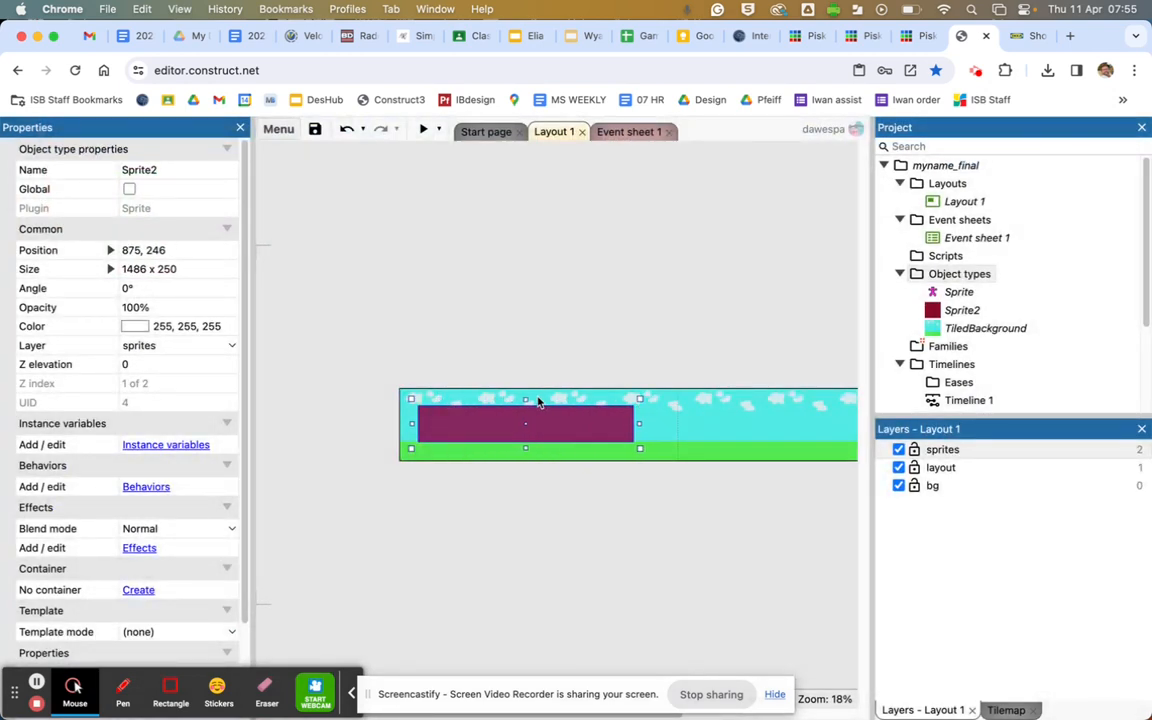
pyautogui.moveTo(525, 399); pyautogui.dragTo(474, 458)
pyautogui.moveTo(624, 451); pyautogui.dragTo(588, 447)
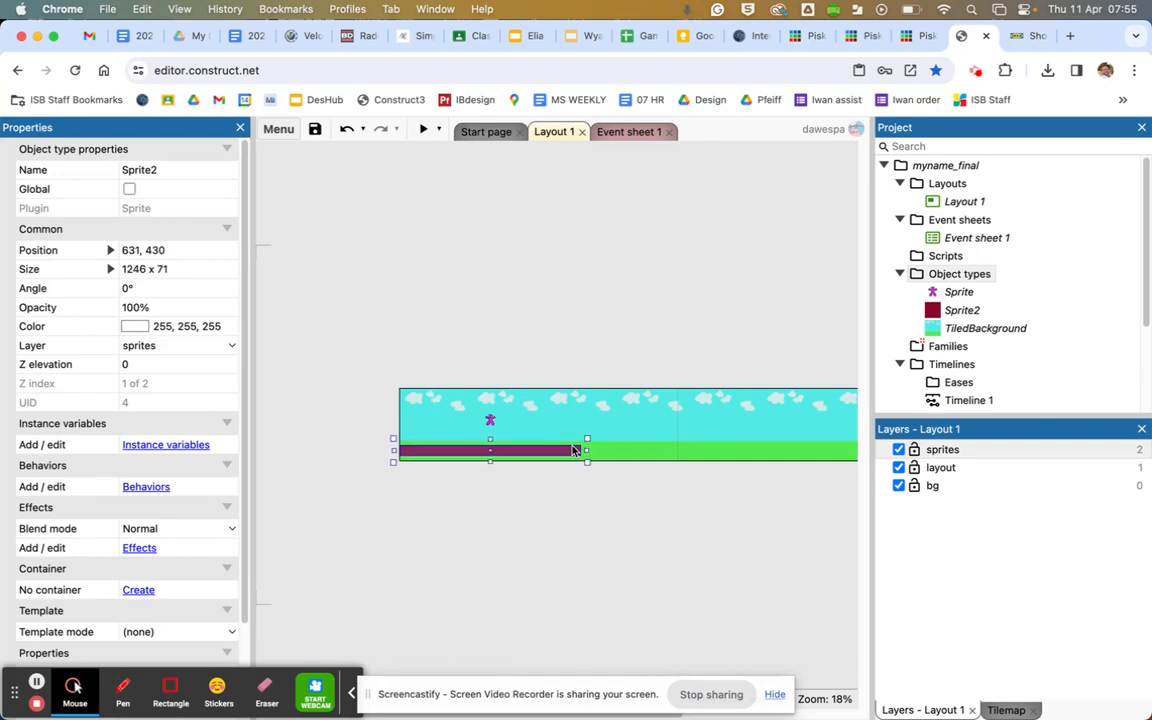
pyautogui.keyDown('ctrl'); pyautogui.moveTo(490, 456); pyautogui.dragTo(650, 416); pyautogui.keyUp('ctrl')
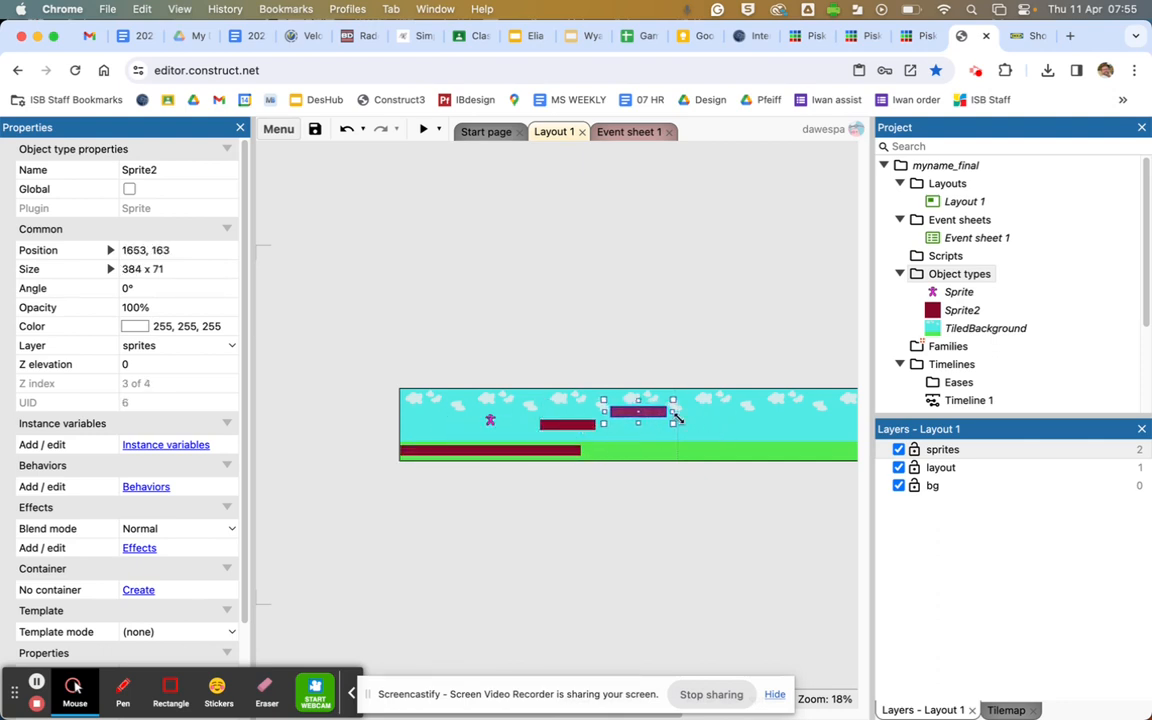
pyautogui.keyDown('ctrl'); pyautogui.moveTo(656, 420); pyautogui.dragTo(703, 443); pyautogui.keyUp('ctrl')
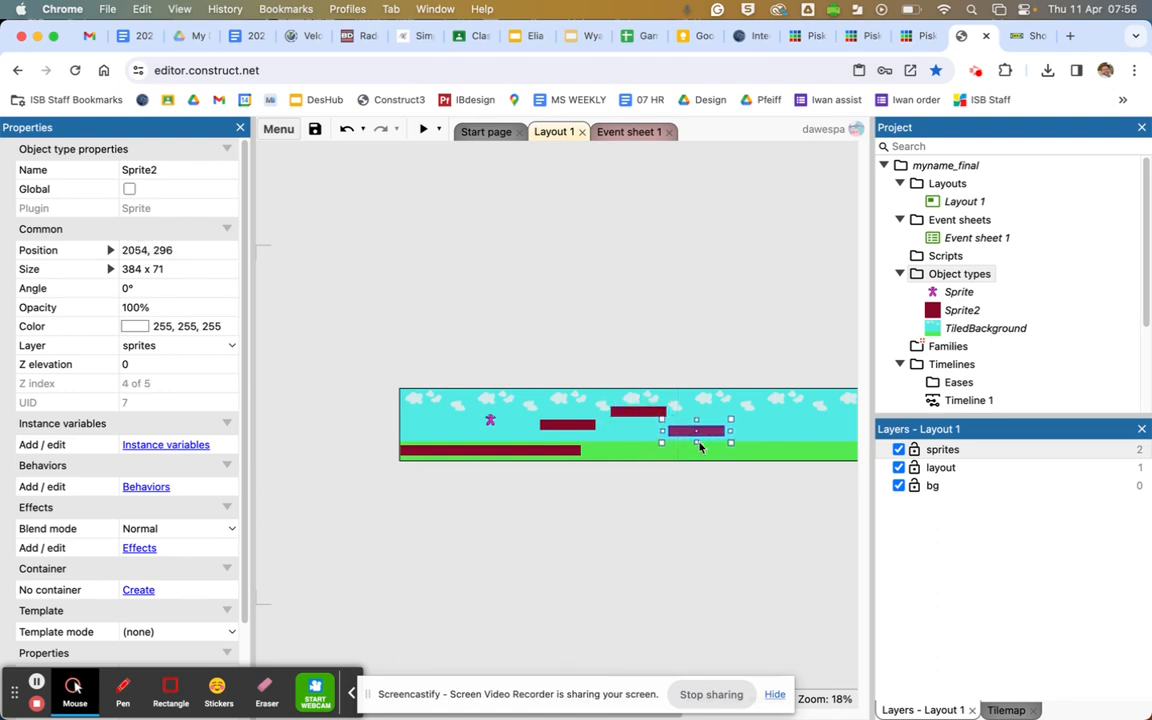
# Step: Rename the Sprite2 object type as platforms
pyautogui.rightClick(950, 313)
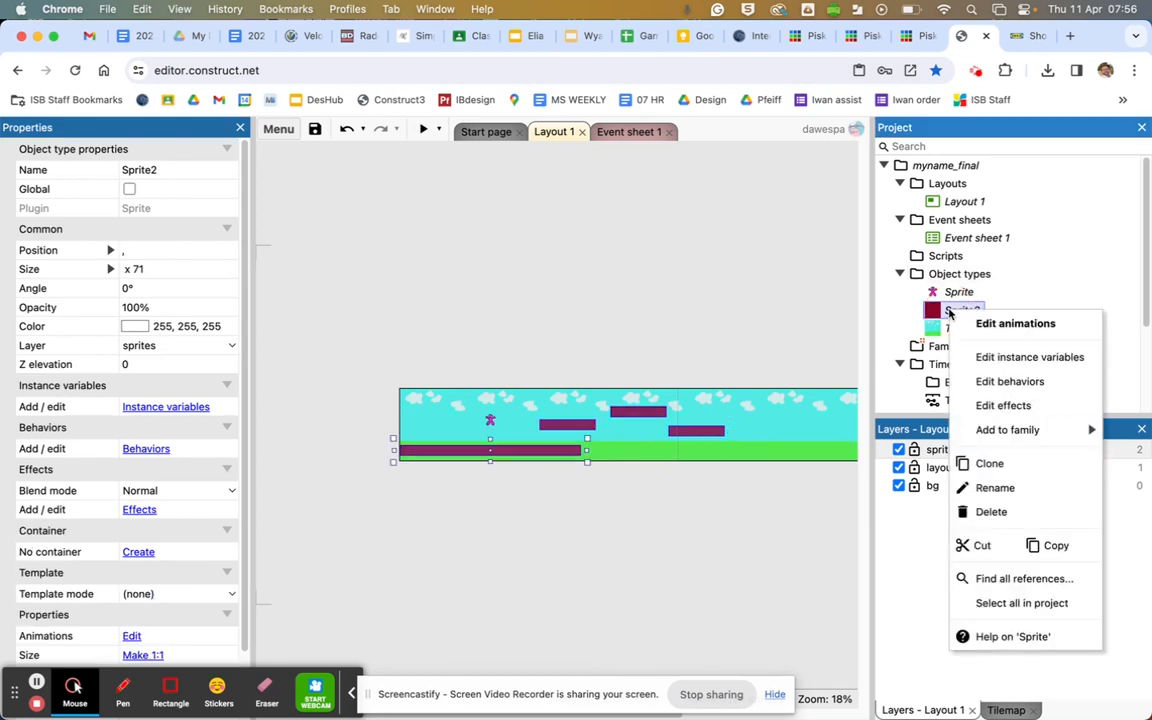
pyautogui.click(985, 490)
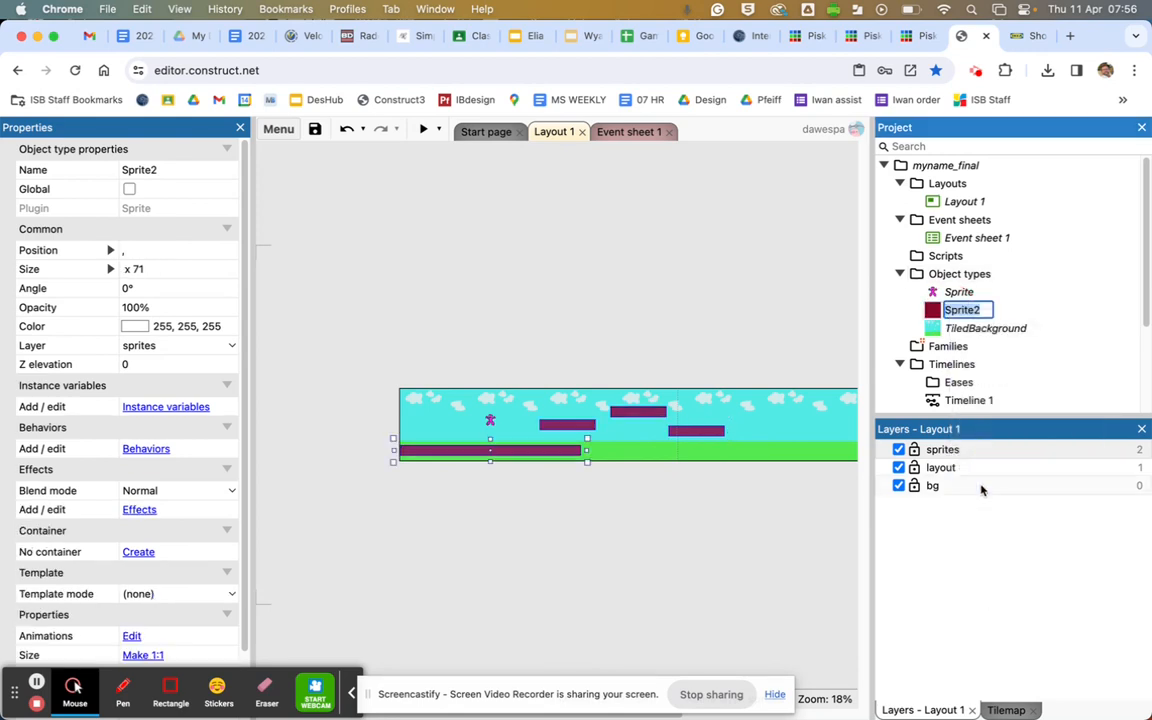
pyautogui.write('platforms')
pyautogui.press('Return')
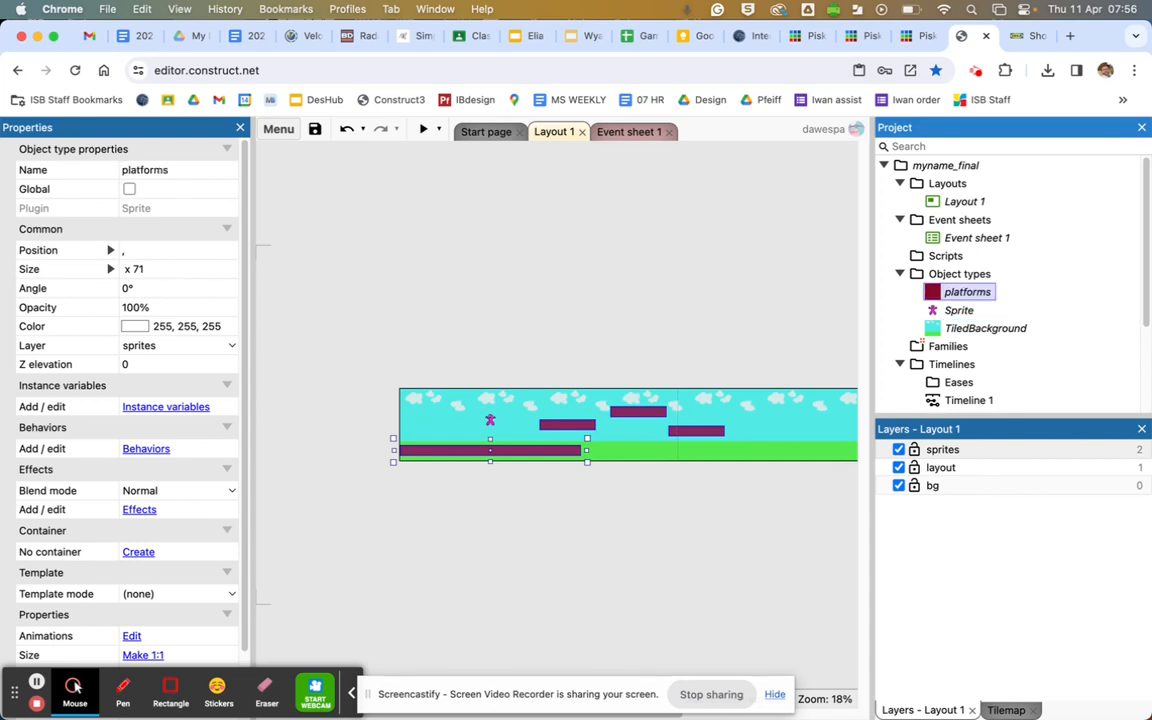
# Step: Add the Solid behavior to the platforms object and close its behaviors dialog
pyautogui.rightClick(978, 299)
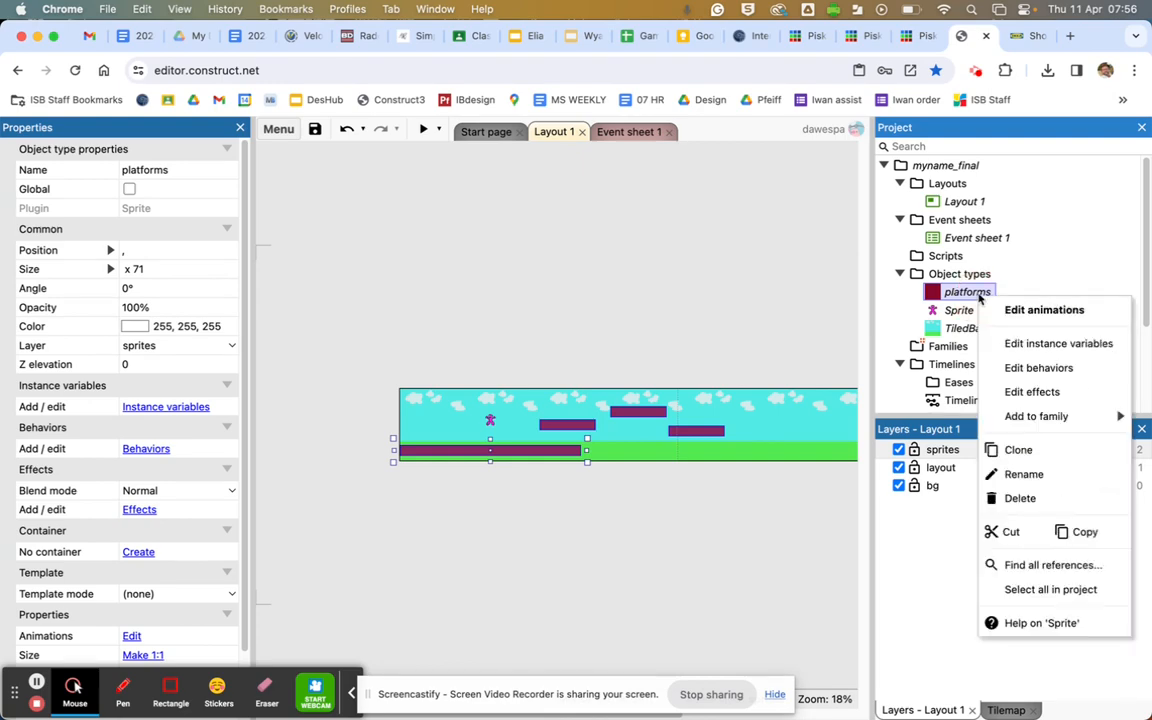
pyautogui.click(1010, 367)
pyautogui.click(576, 351)
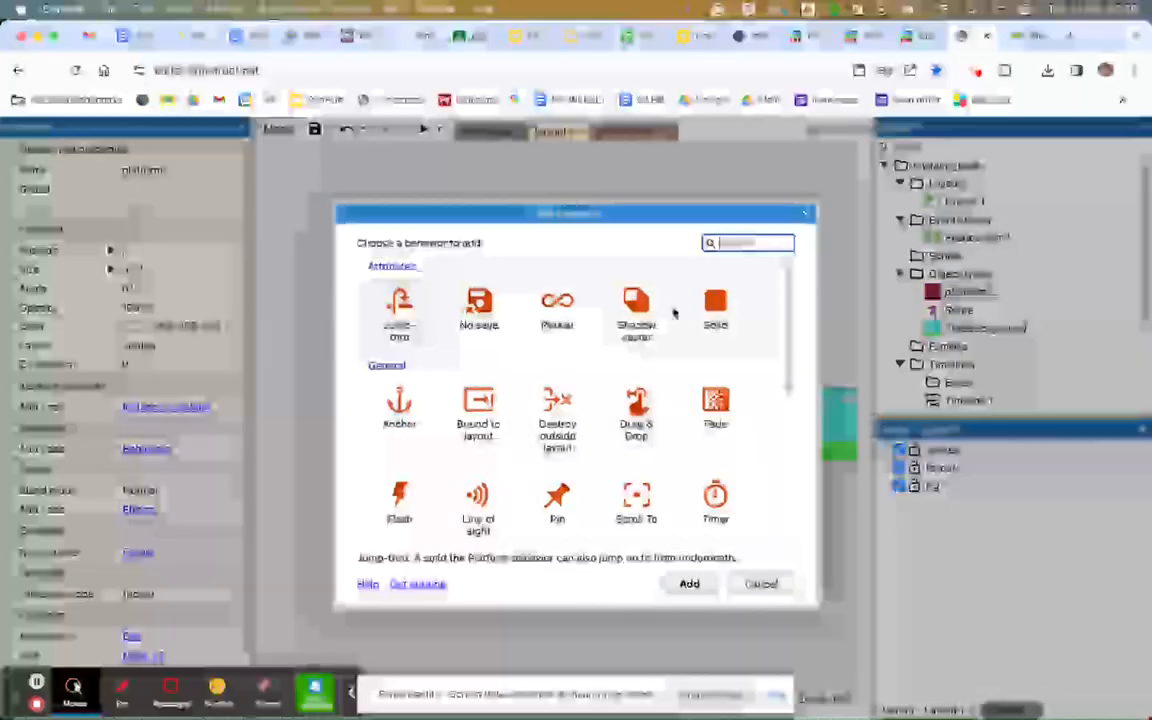
pyautogui.click(713, 308)
pyautogui.click(688, 585)
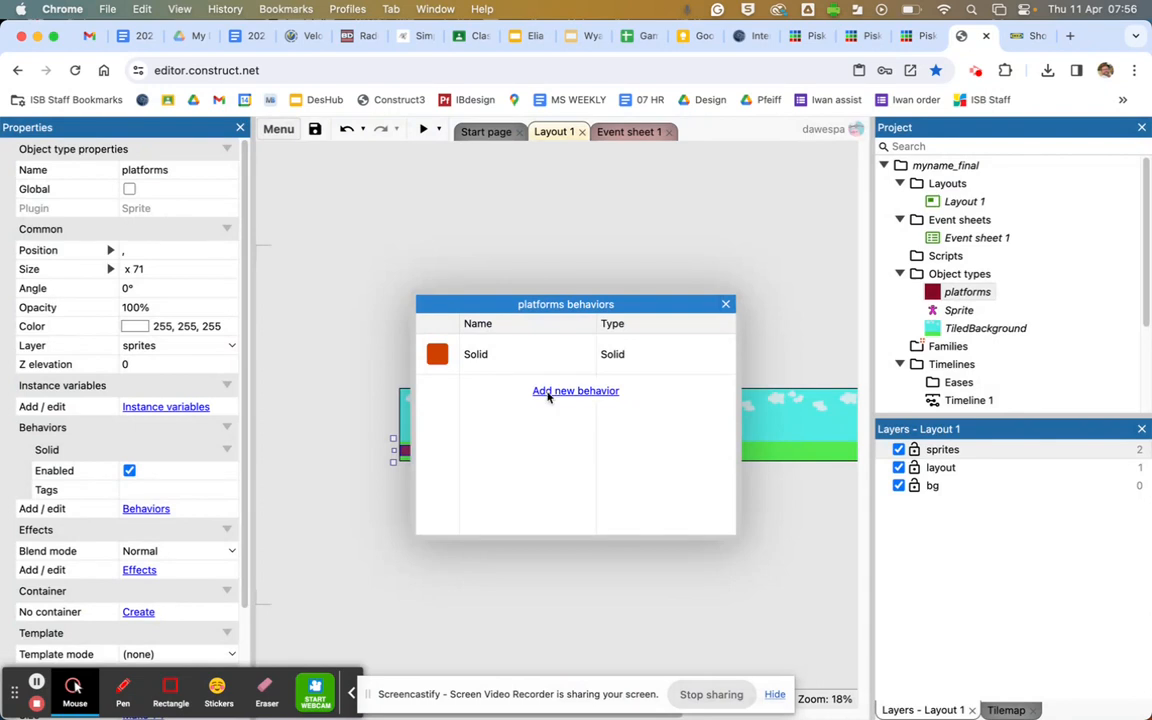
pyautogui.click(726, 304)
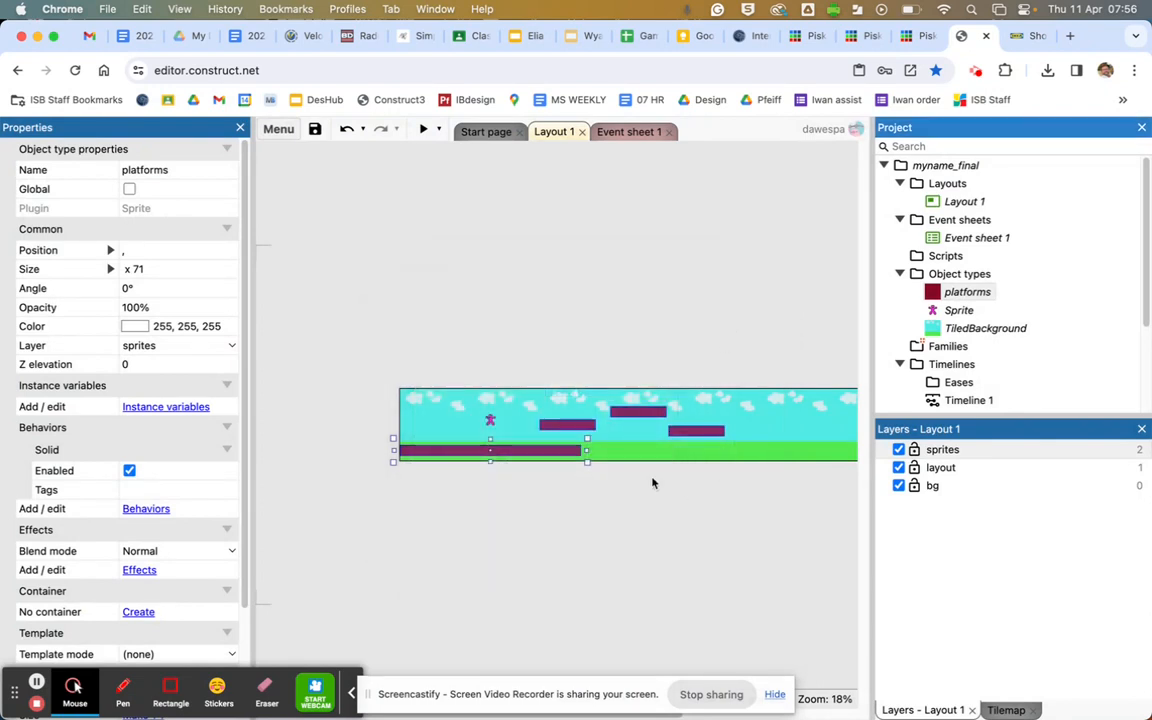
# Step: Preview the game, walk the character both ways and jump toward the floating platforms, and close the preview
pyautogui.click(423, 129)
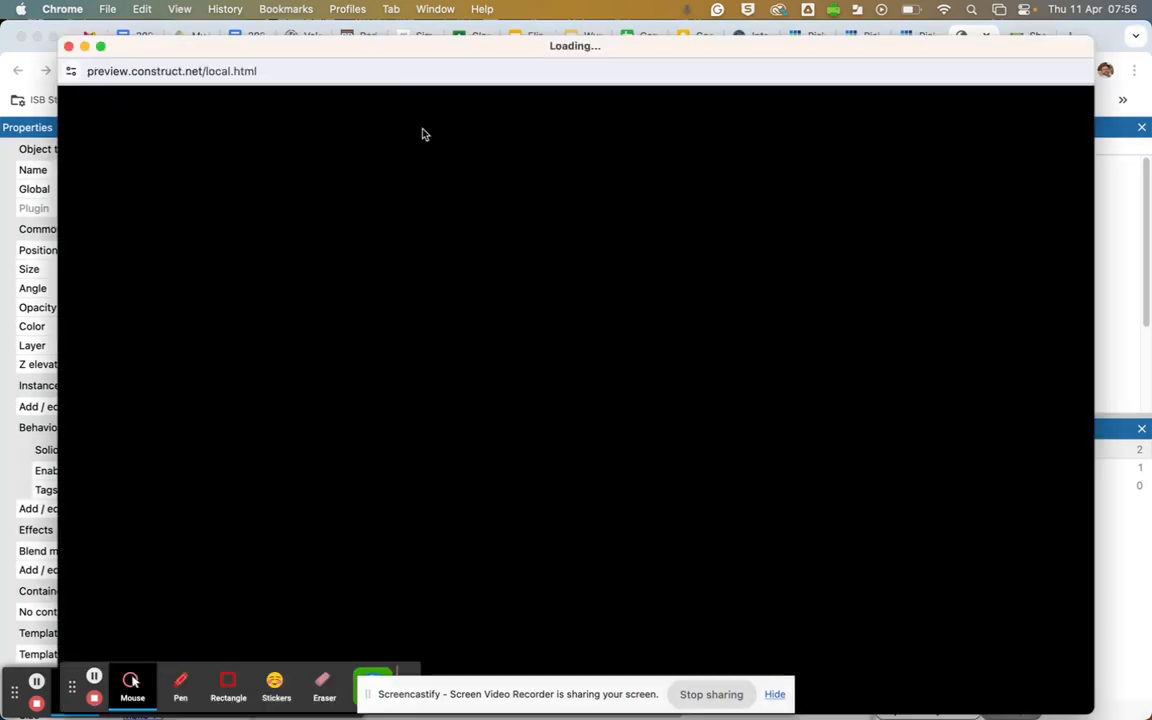
pyautogui.press('Left')
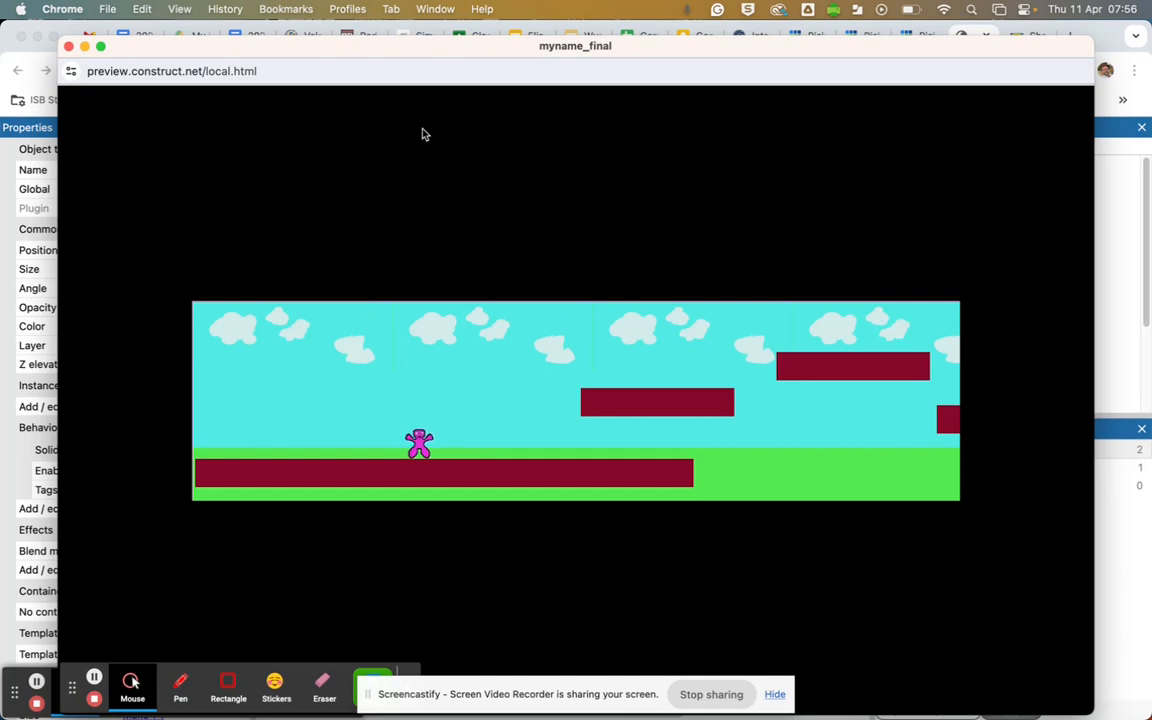
pyautogui.press('Right')
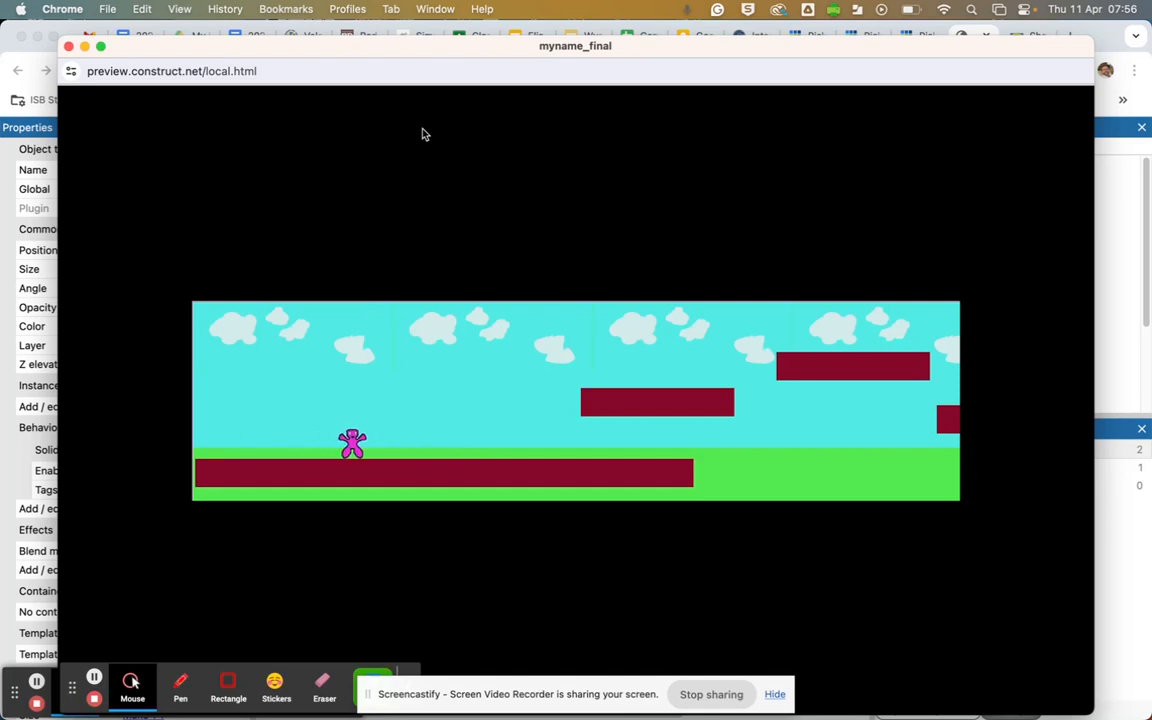
pyautogui.press('Up')
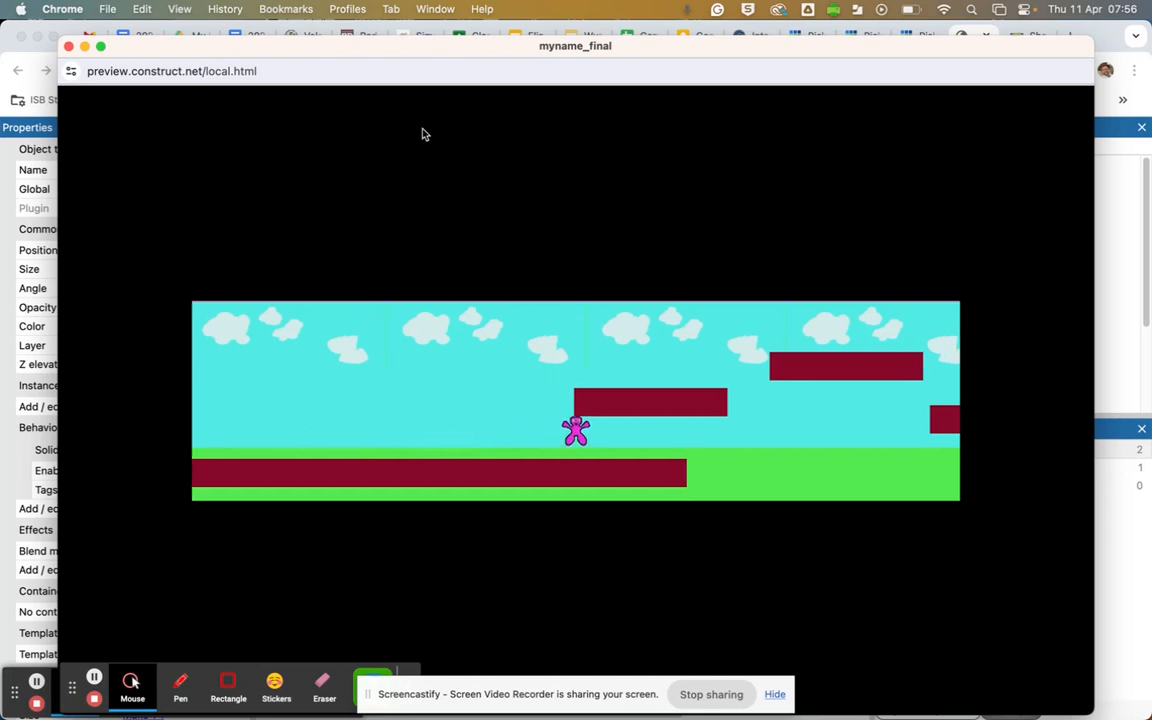
pyautogui.press('Right')
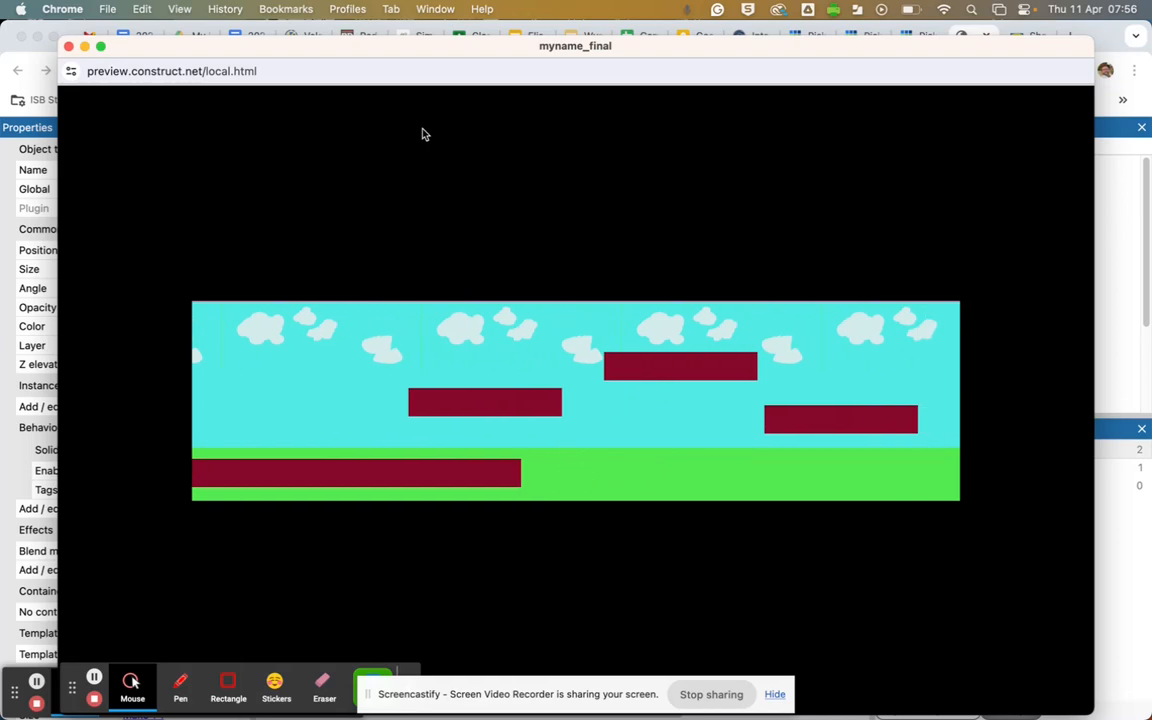
pyautogui.click(68, 46)
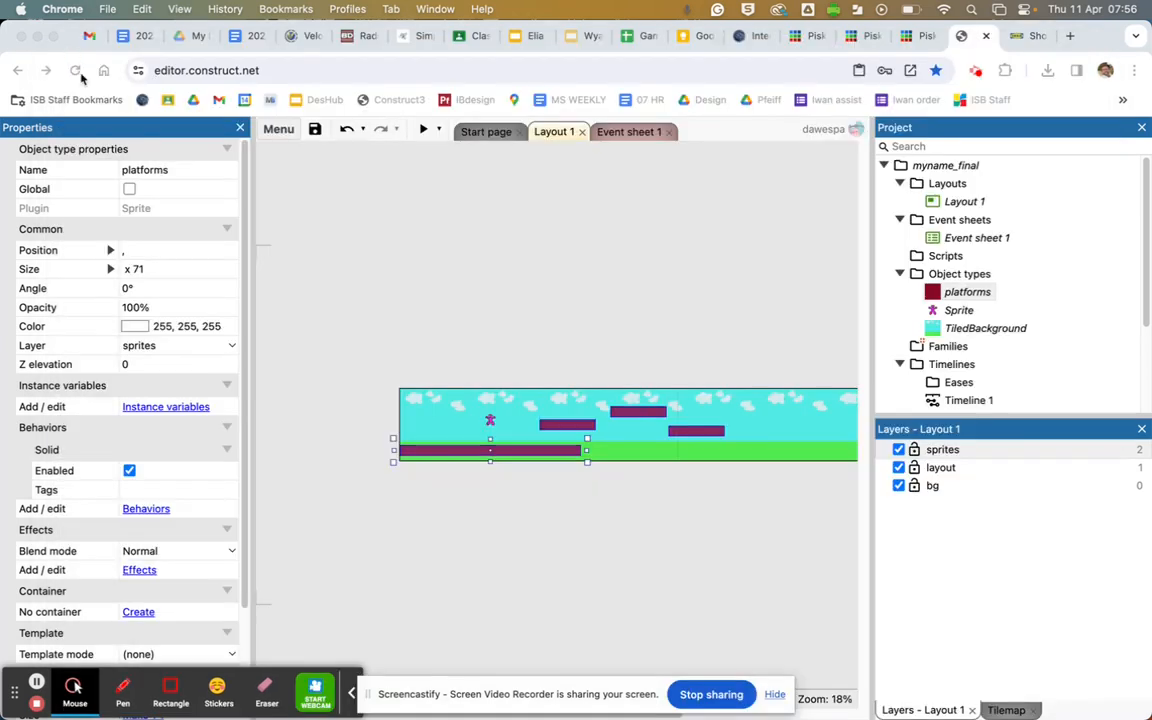
# Step: Set the character sprite's Platform jump strength to 1000 and enable double-jump
pyautogui.click(945, 310)
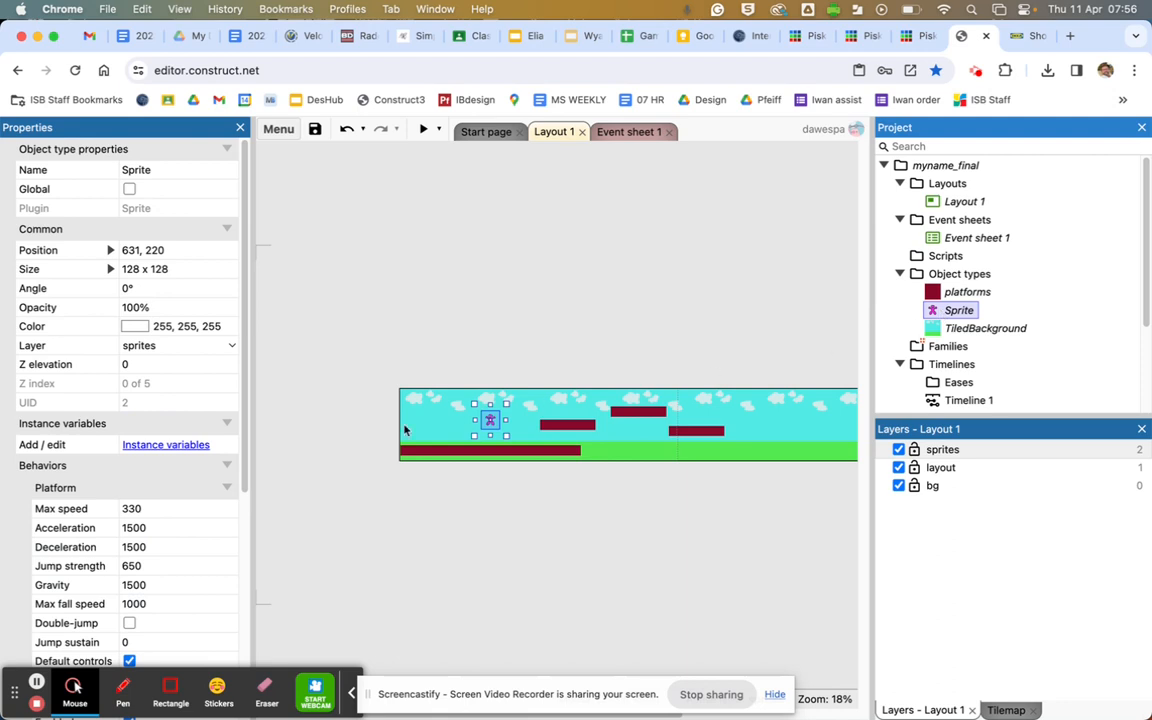
pyautogui.click(137, 567)
pyautogui.write('1000')
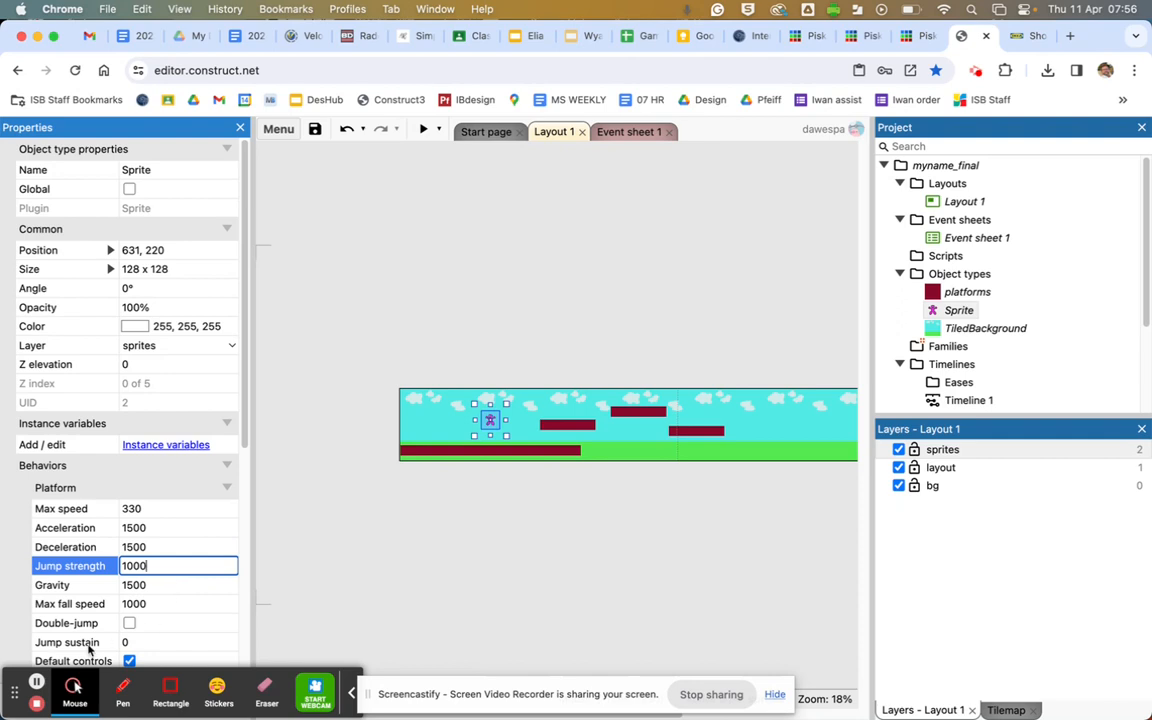
pyautogui.click(129, 623)
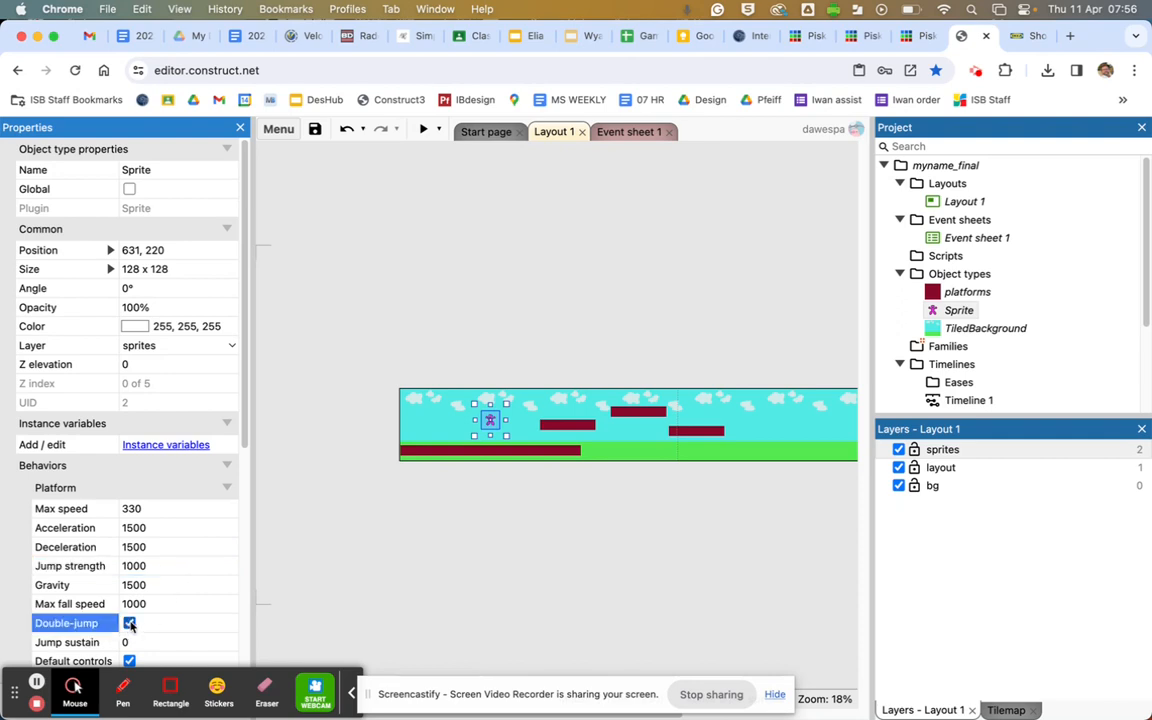
# Step: Spread the three floating platforms farther apart, moving the last one to about 2146, 330
pyautogui.click(549, 456)
pyautogui.moveTo(566, 428); pyautogui.dragTo(712, 441)
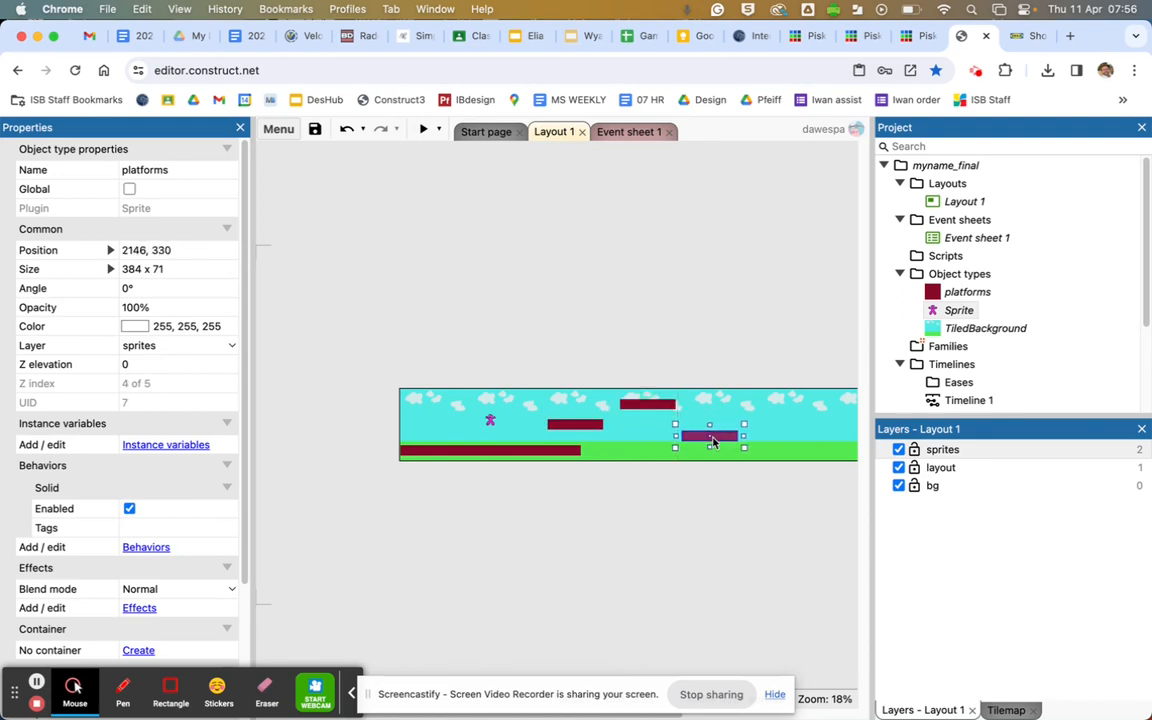
pyautogui.click(498, 507)
pyautogui.click(511, 458)
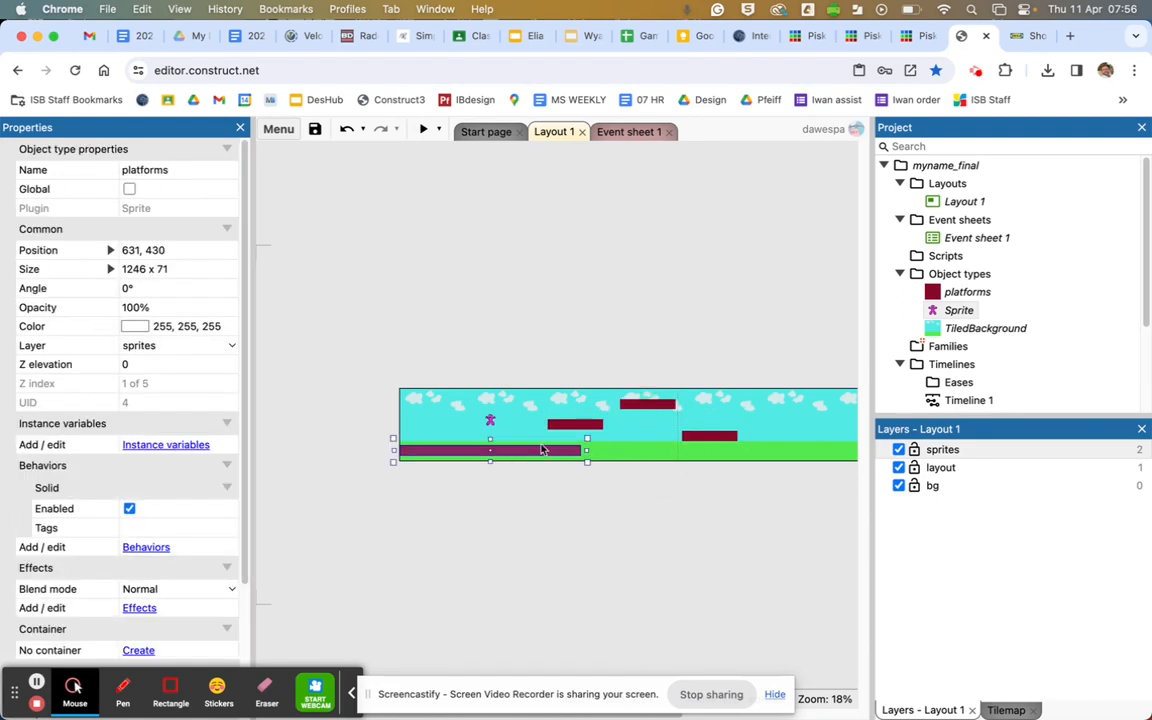
# Step: Turn off Initially visible for all instances of the platforms object
pyautogui.click(963, 292)
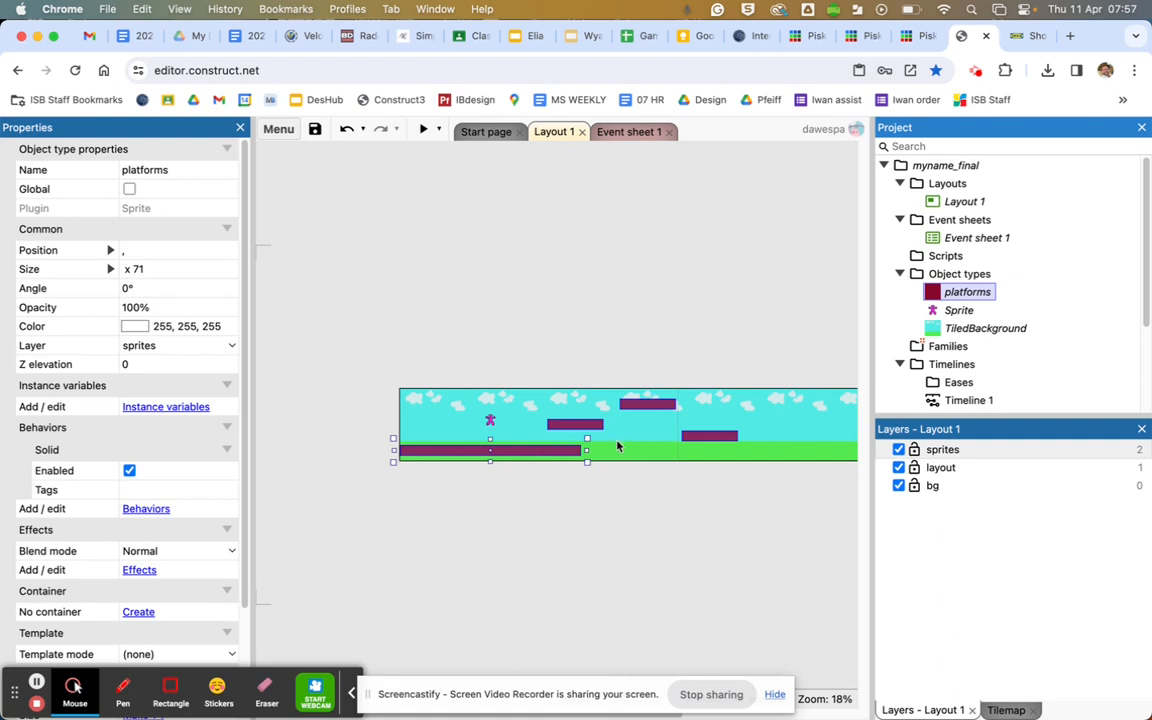
pyautogui.scroll(-3, 167, 578)
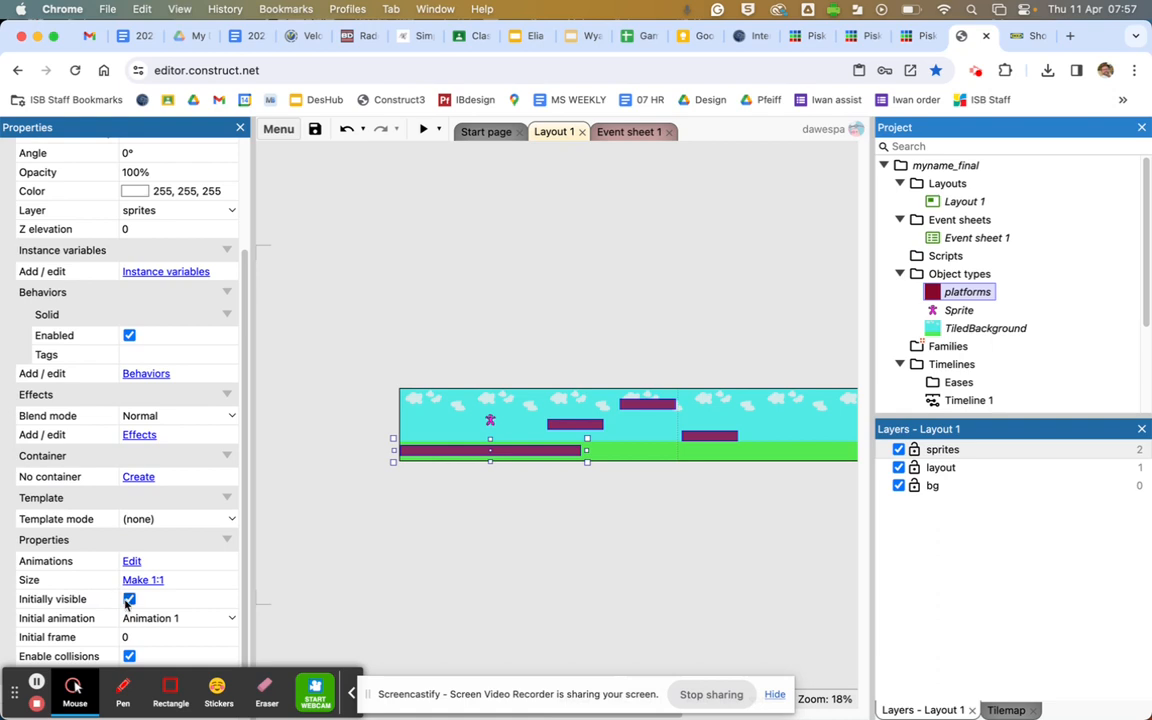
pyautogui.click(129, 598)
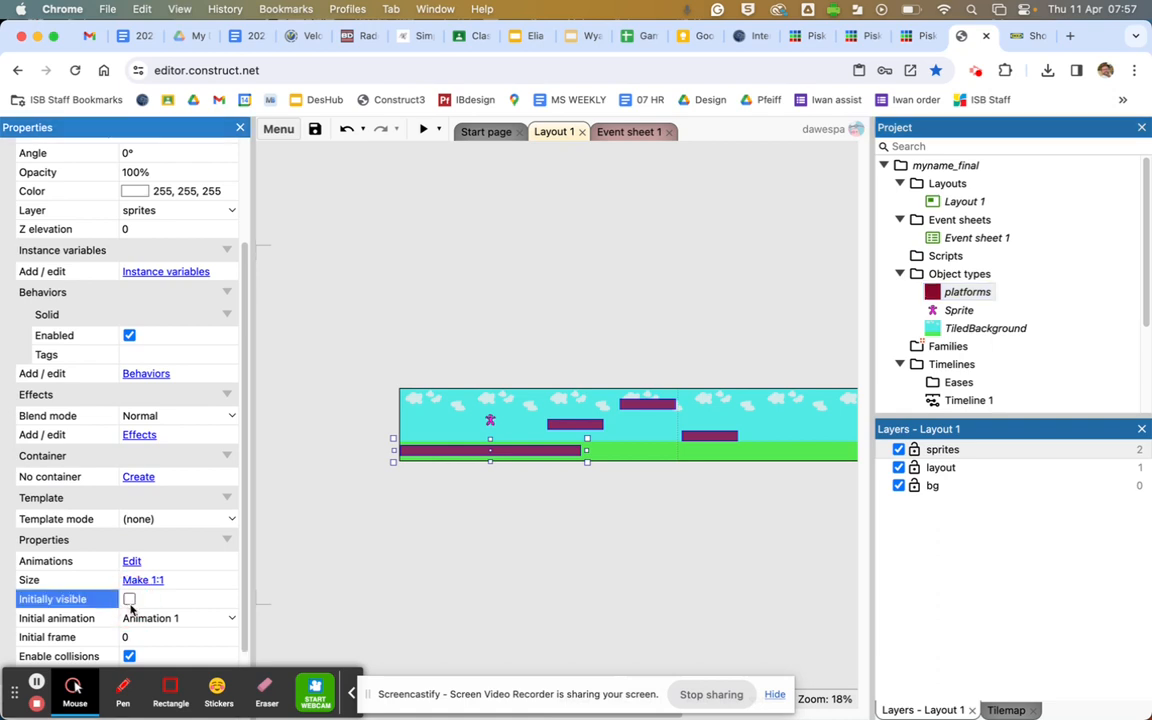
# Step: Preview the game and move and jump the character to test the hidden platforms
pyautogui.click(423, 130)
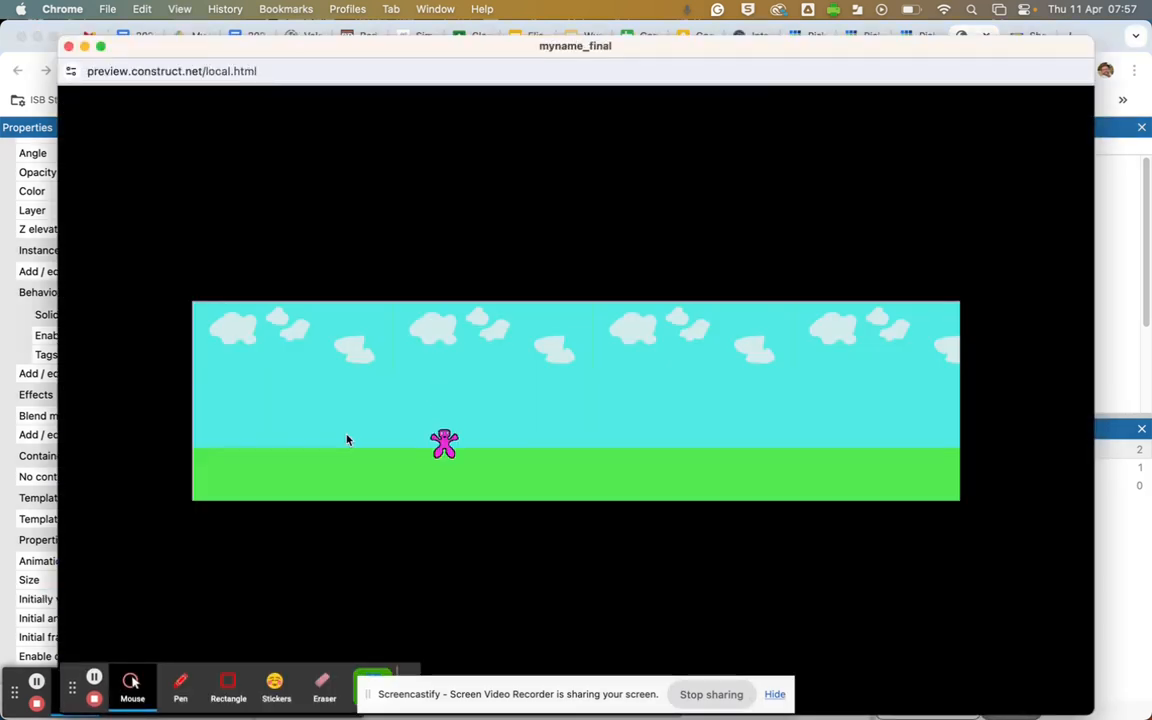
pyautogui.press('Right')
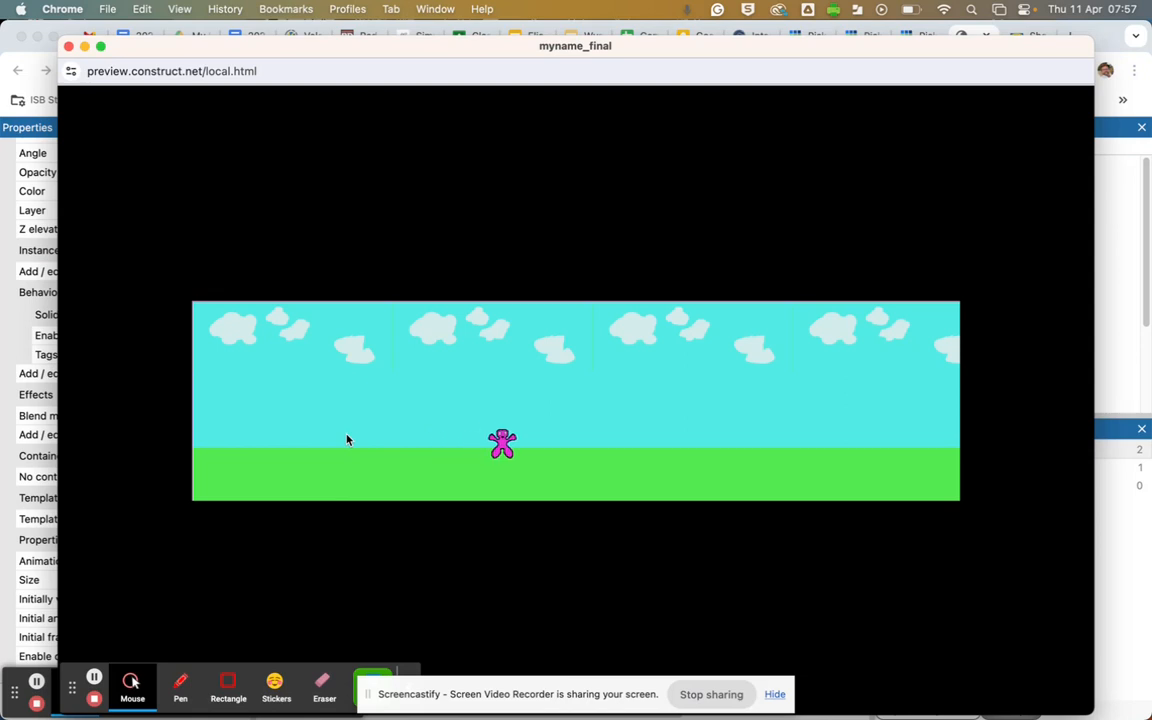
pyautogui.press('Up')
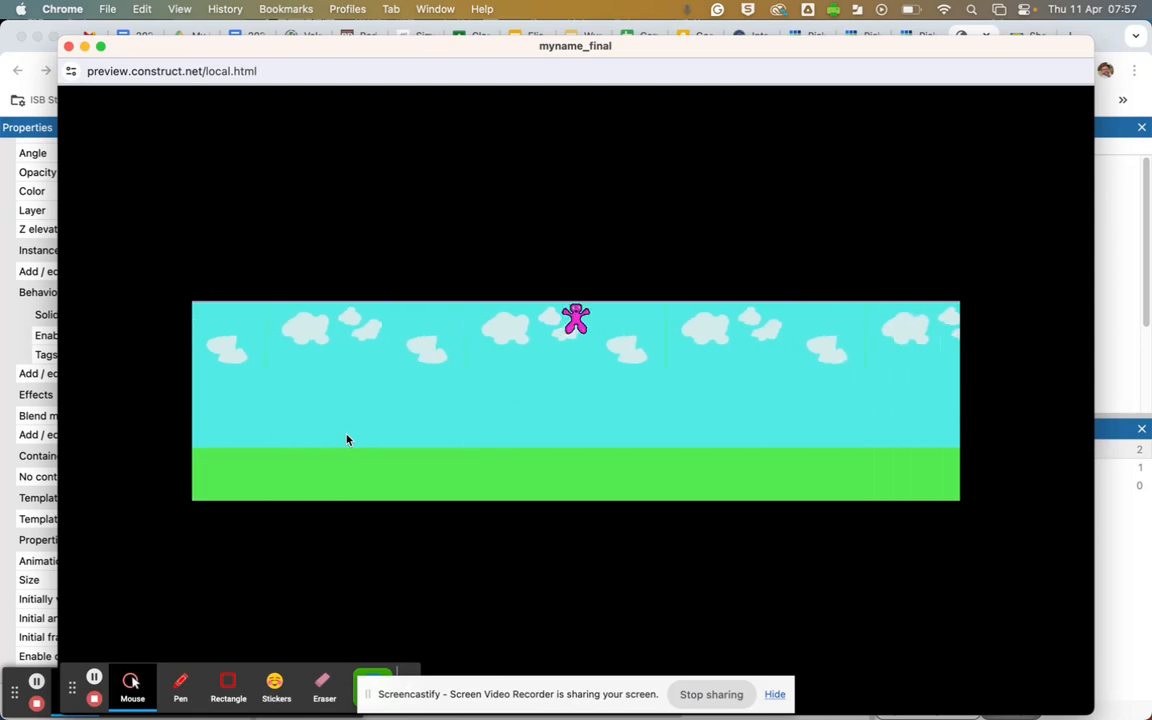
# Step: Walk and jump the character farther along the level in the running preview, and close the preview window
pyautogui.press('Right')
pyautogui.press('Up')
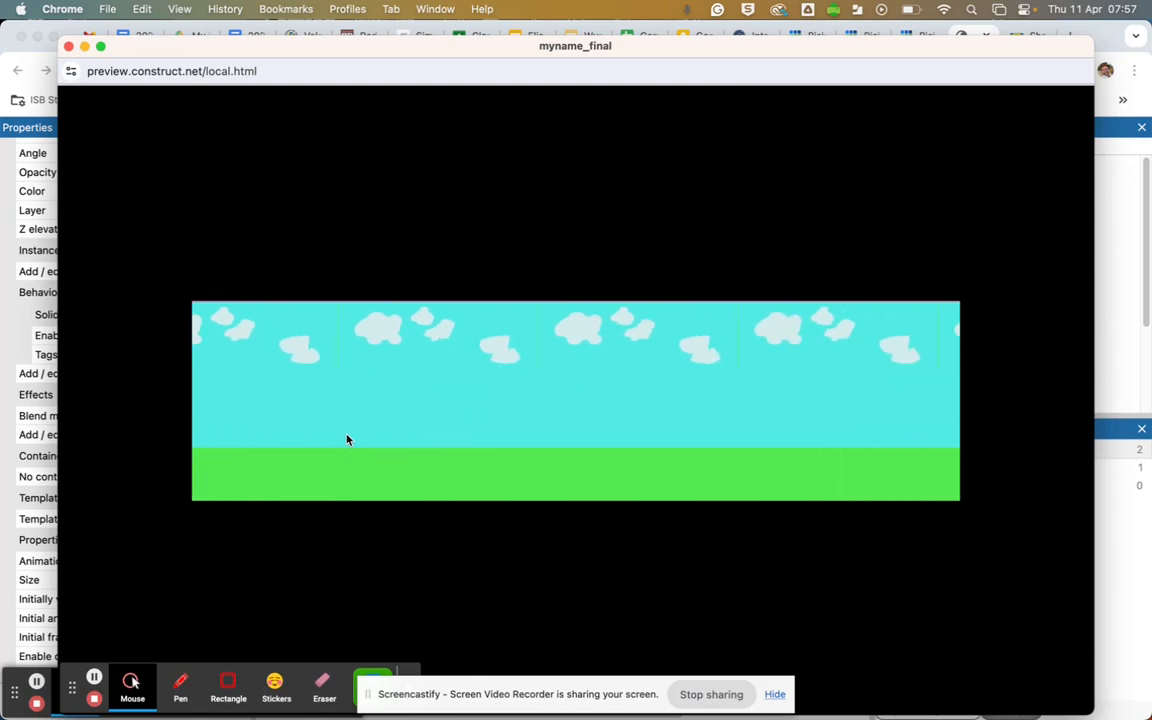
pyautogui.press('Right')
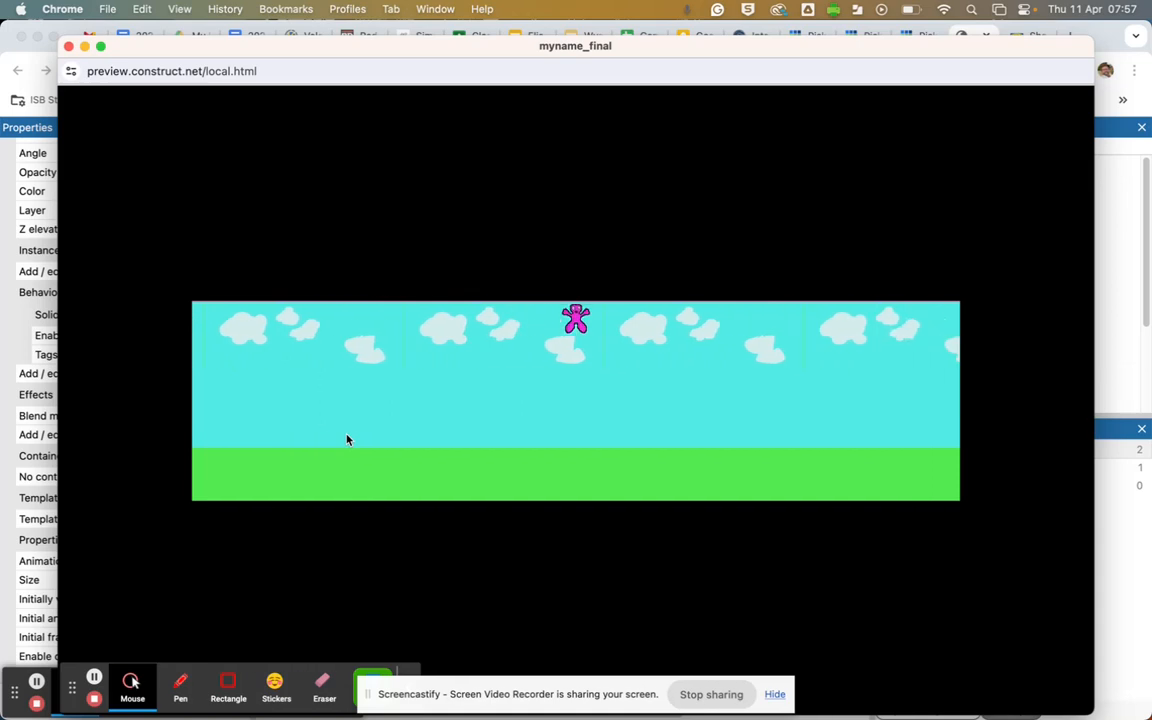
pyautogui.press('Right')
pyautogui.press('Right')
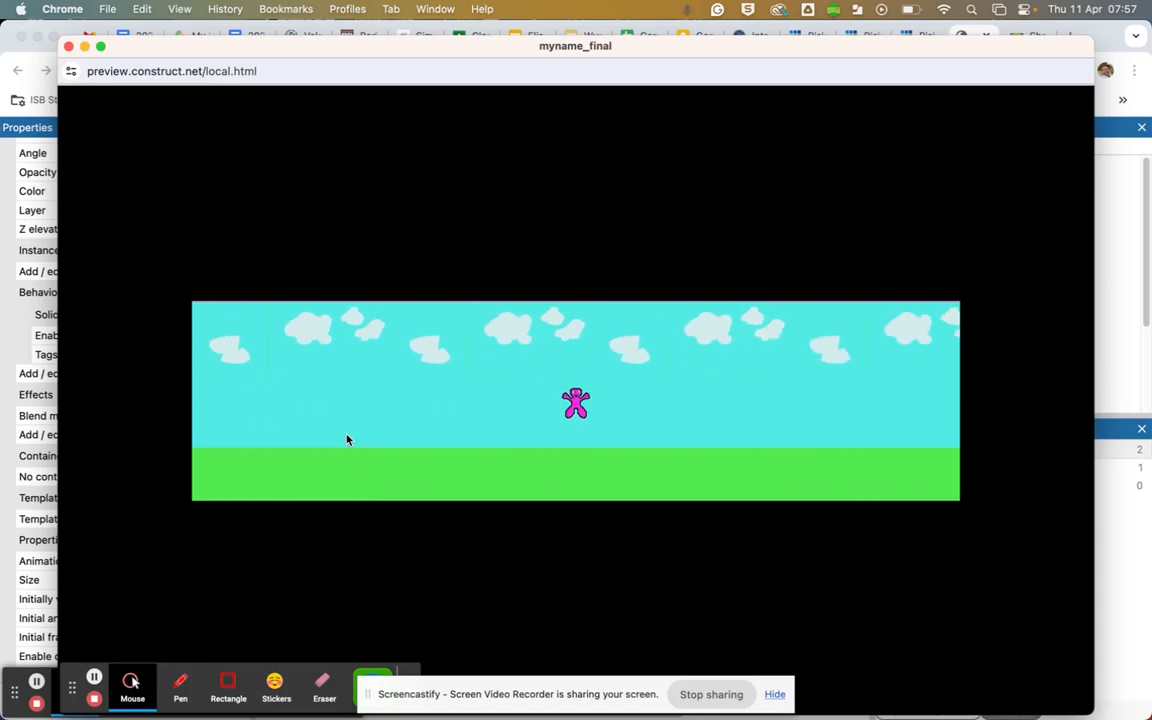
pyautogui.press('Right')
pyautogui.press('Up')
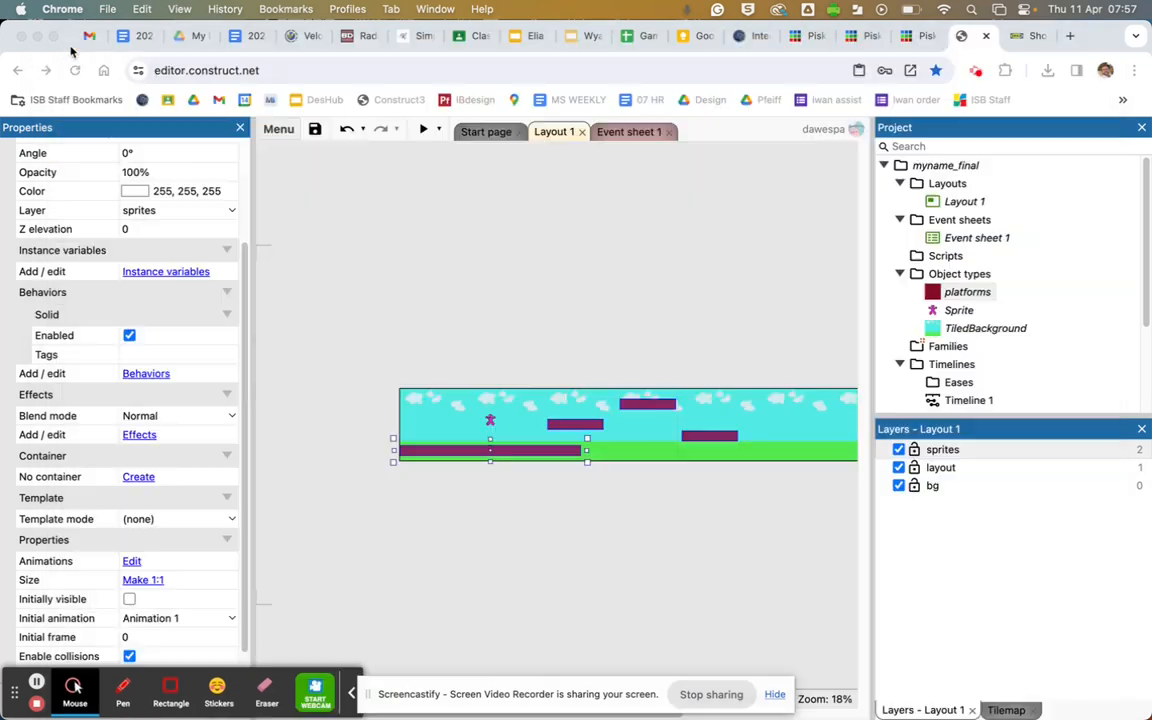
pyautogui.click(68, 47)
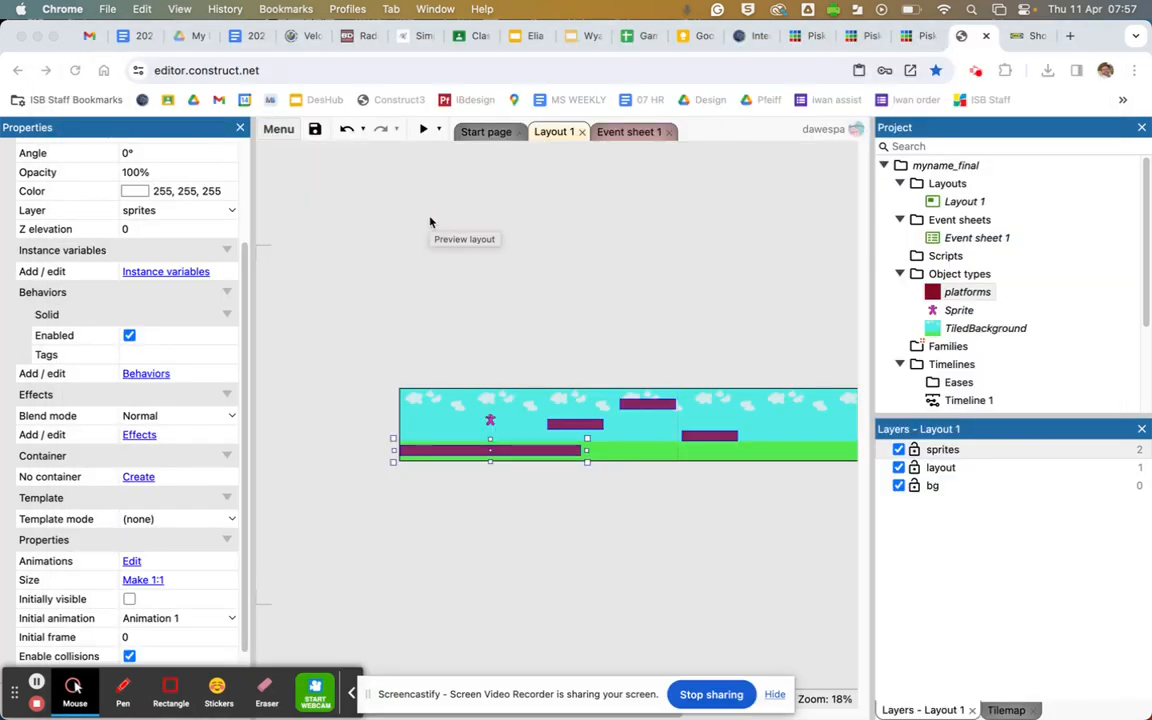
# Step: Open the project's cloud save to Google Drive, choosing the school Google account, and close the save dialog without saving
pyautogui.click(274, 131)
pyautogui.click(277, 131)
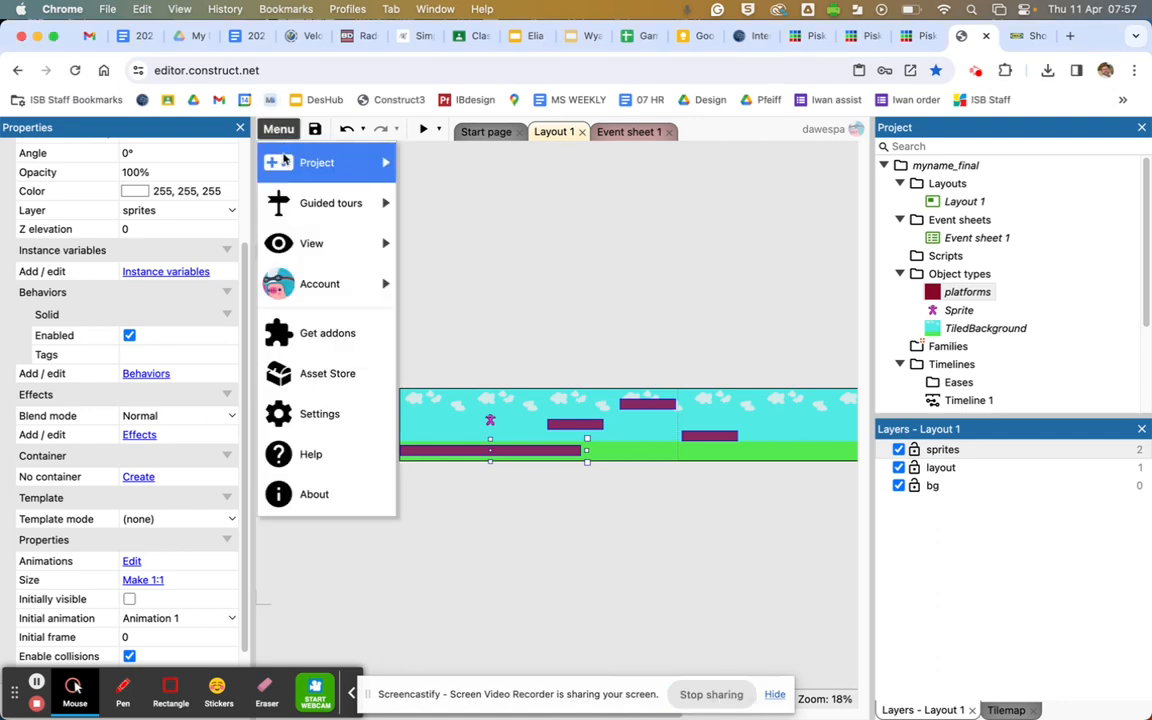
pyautogui.moveTo(370, 163)
pyautogui.moveTo(449, 206)
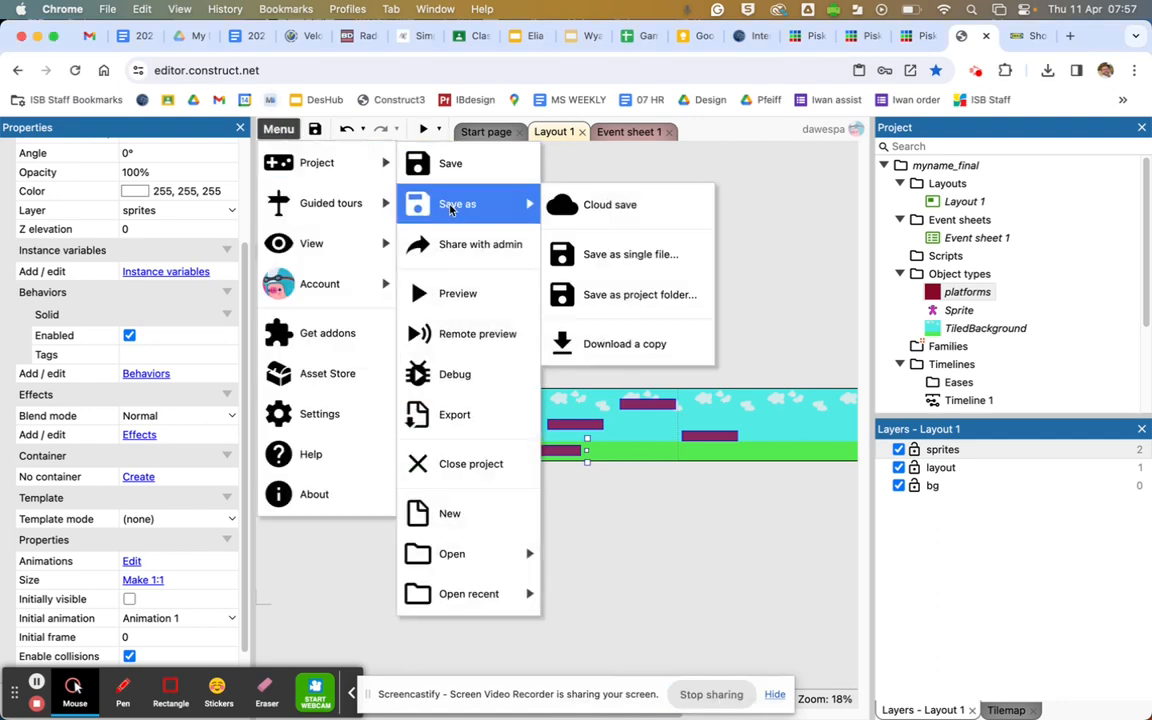
pyautogui.click(583, 202)
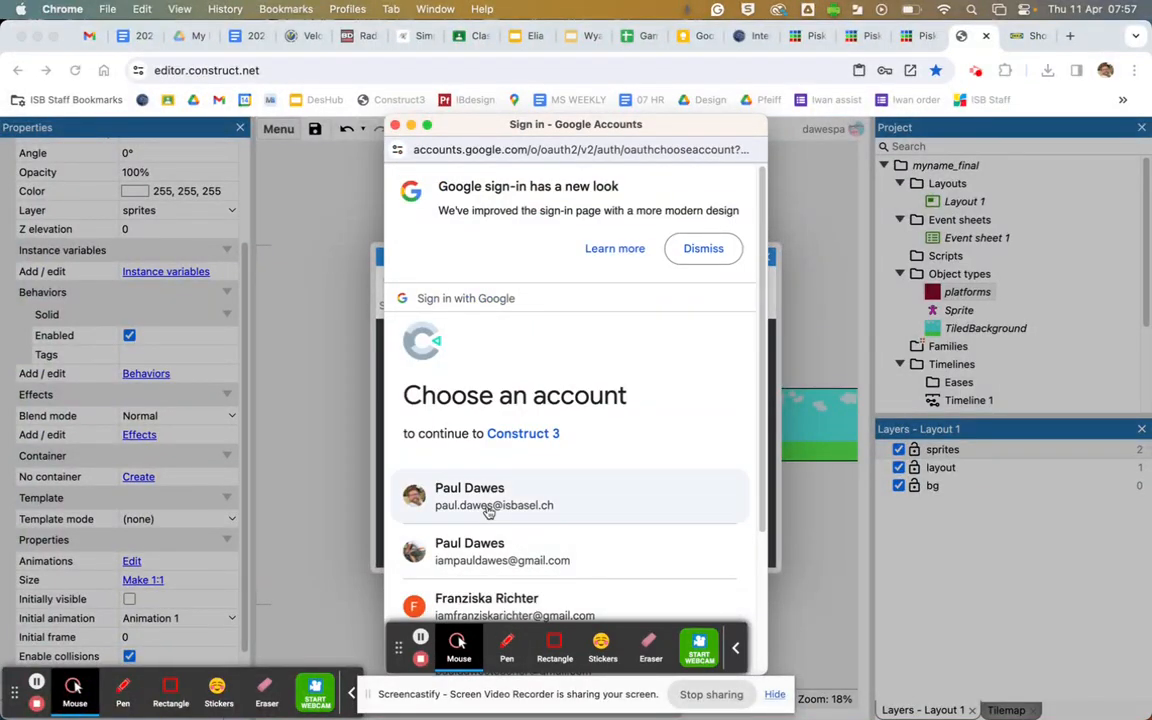
pyautogui.click(488, 500)
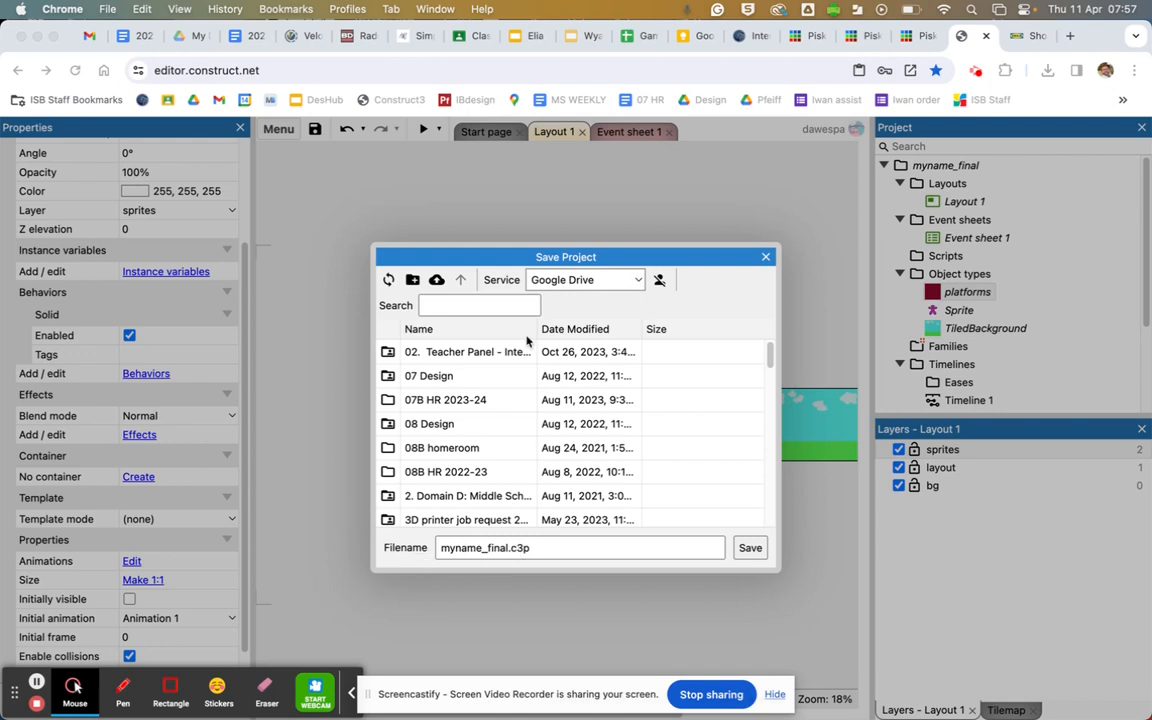
pyautogui.click(764, 254)
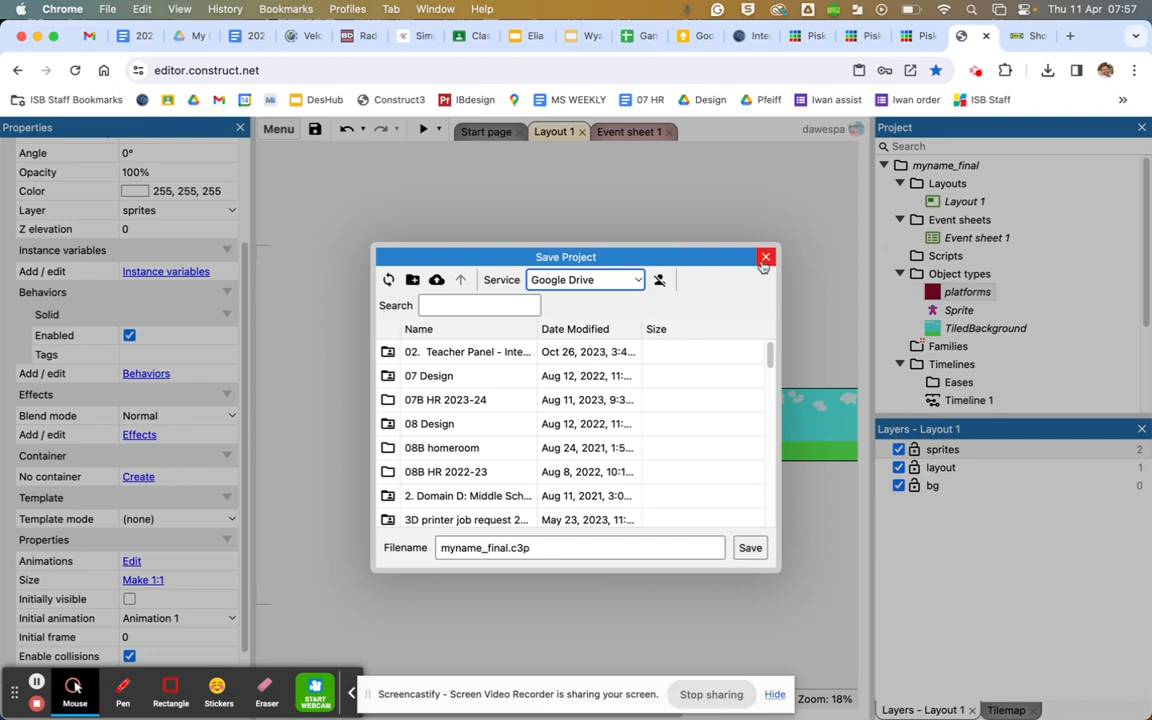
pyautogui.click(765, 257)
# Step: Check the Save & backup options in the editor settings, including the default save location and backup location, and close the settings
pyautogui.click(278, 129)
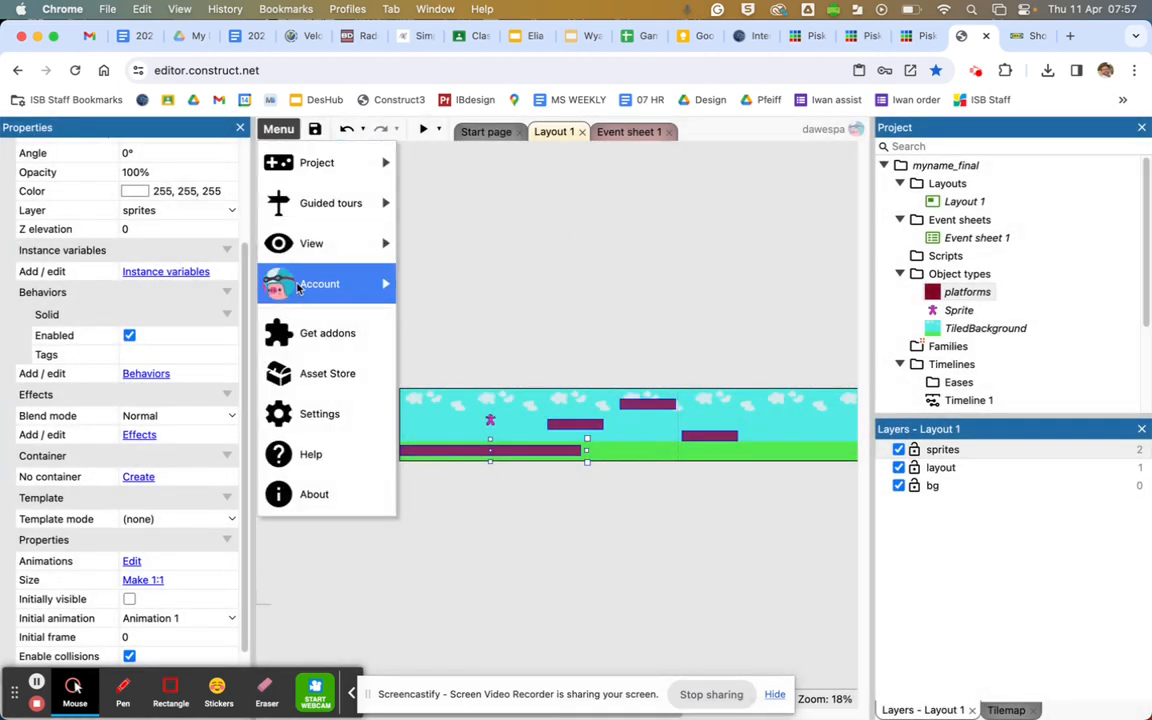
pyautogui.click(316, 421)
pyautogui.scroll(-3, 419, 440)
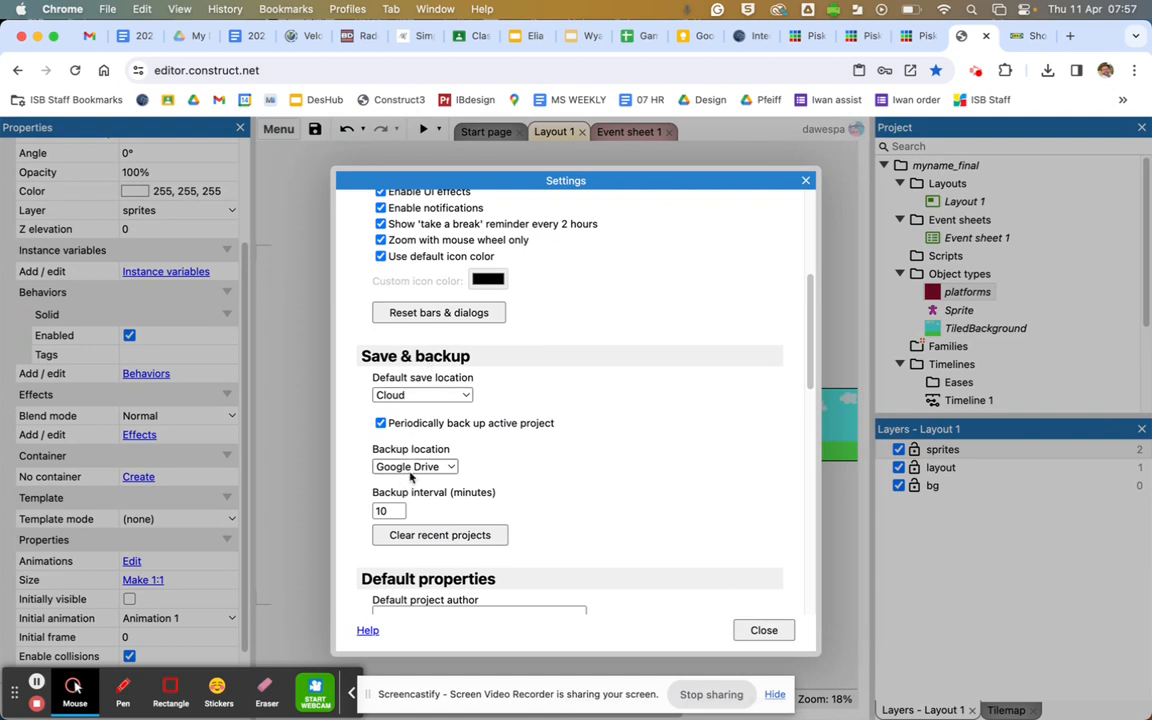
pyautogui.click(758, 628)
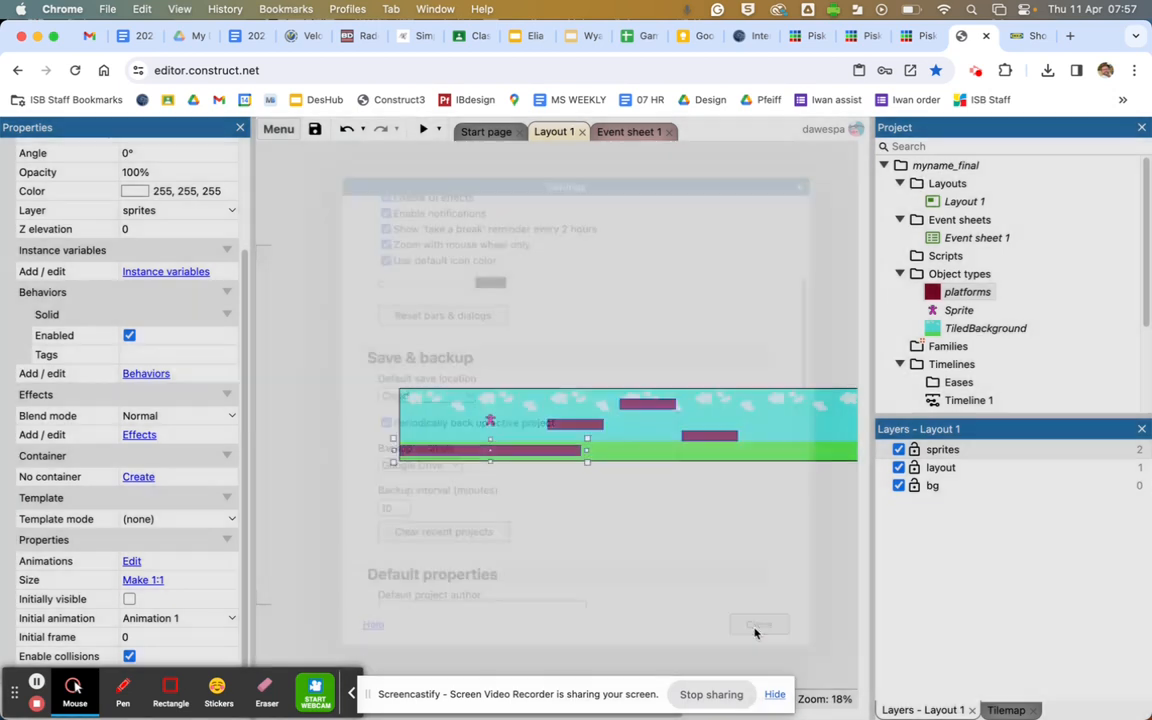